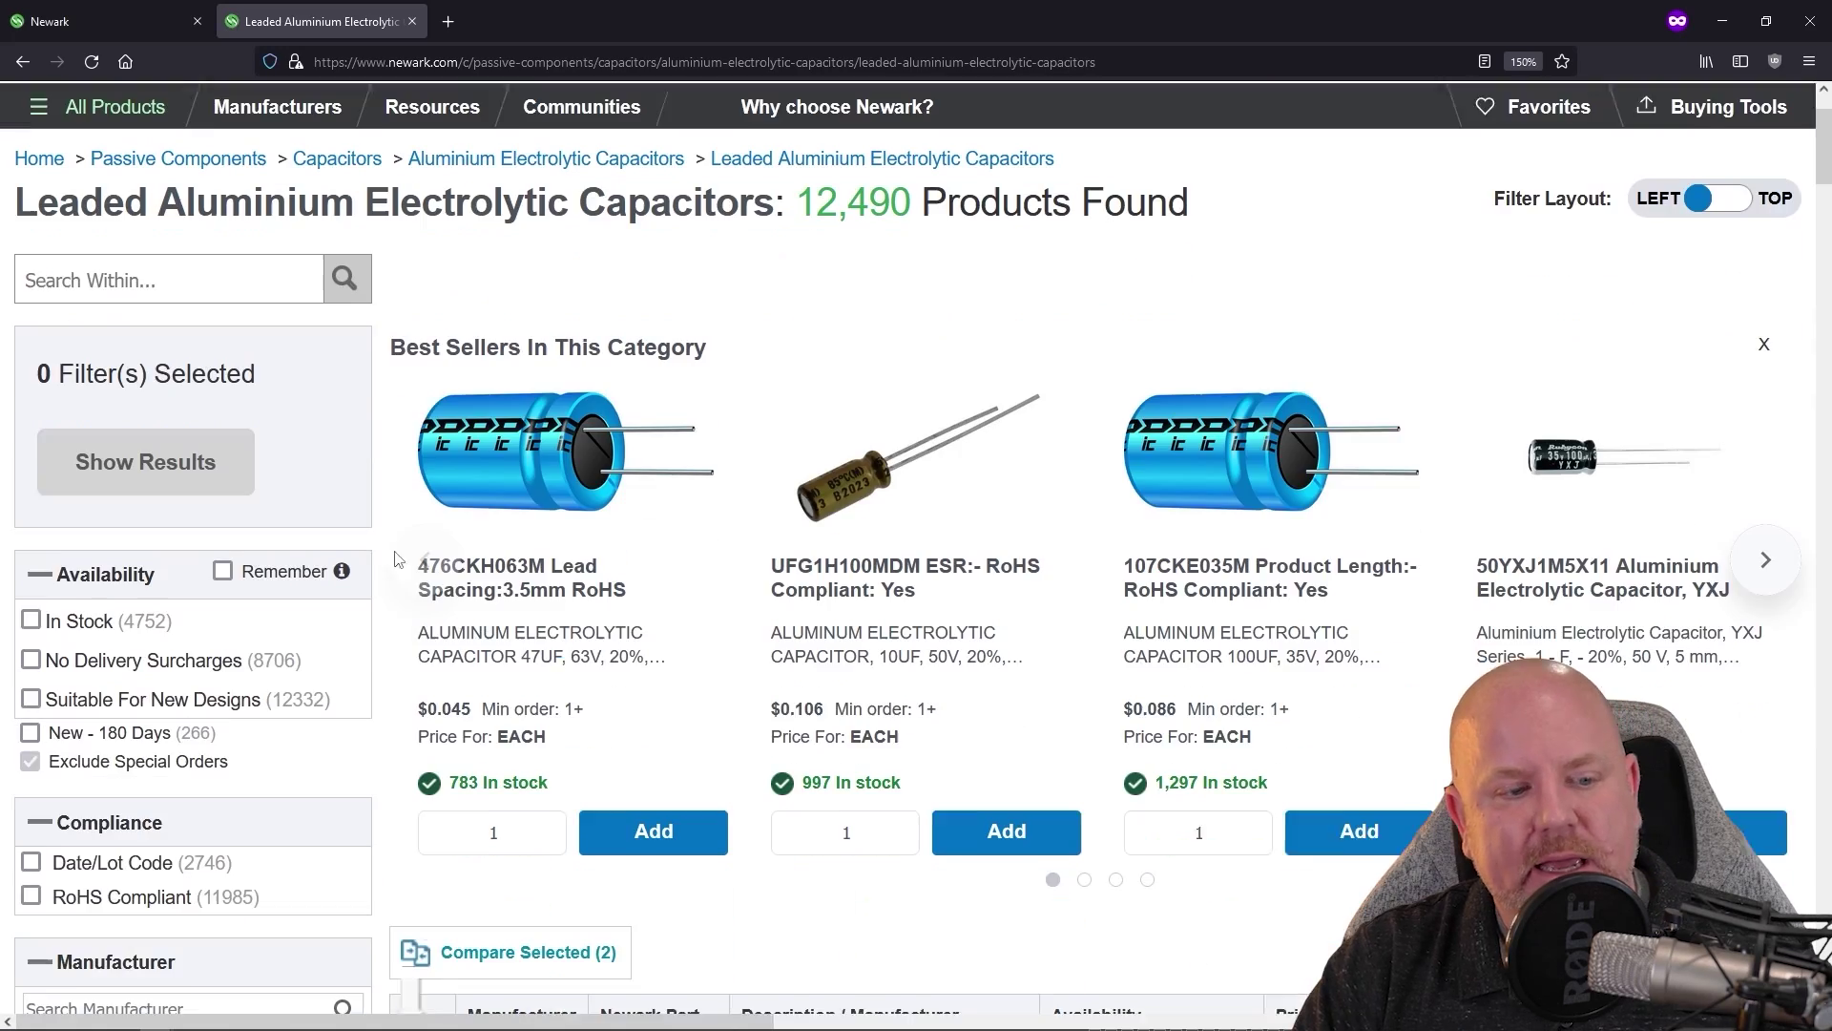
- Tick In Stock and choose 1µF under Capacitance to narrow the capacitor listing
left_click(28, 707)
scroll(427, 625, "down", 5)
scroll(427, 625, "down", 3)
left_click(343, 598)
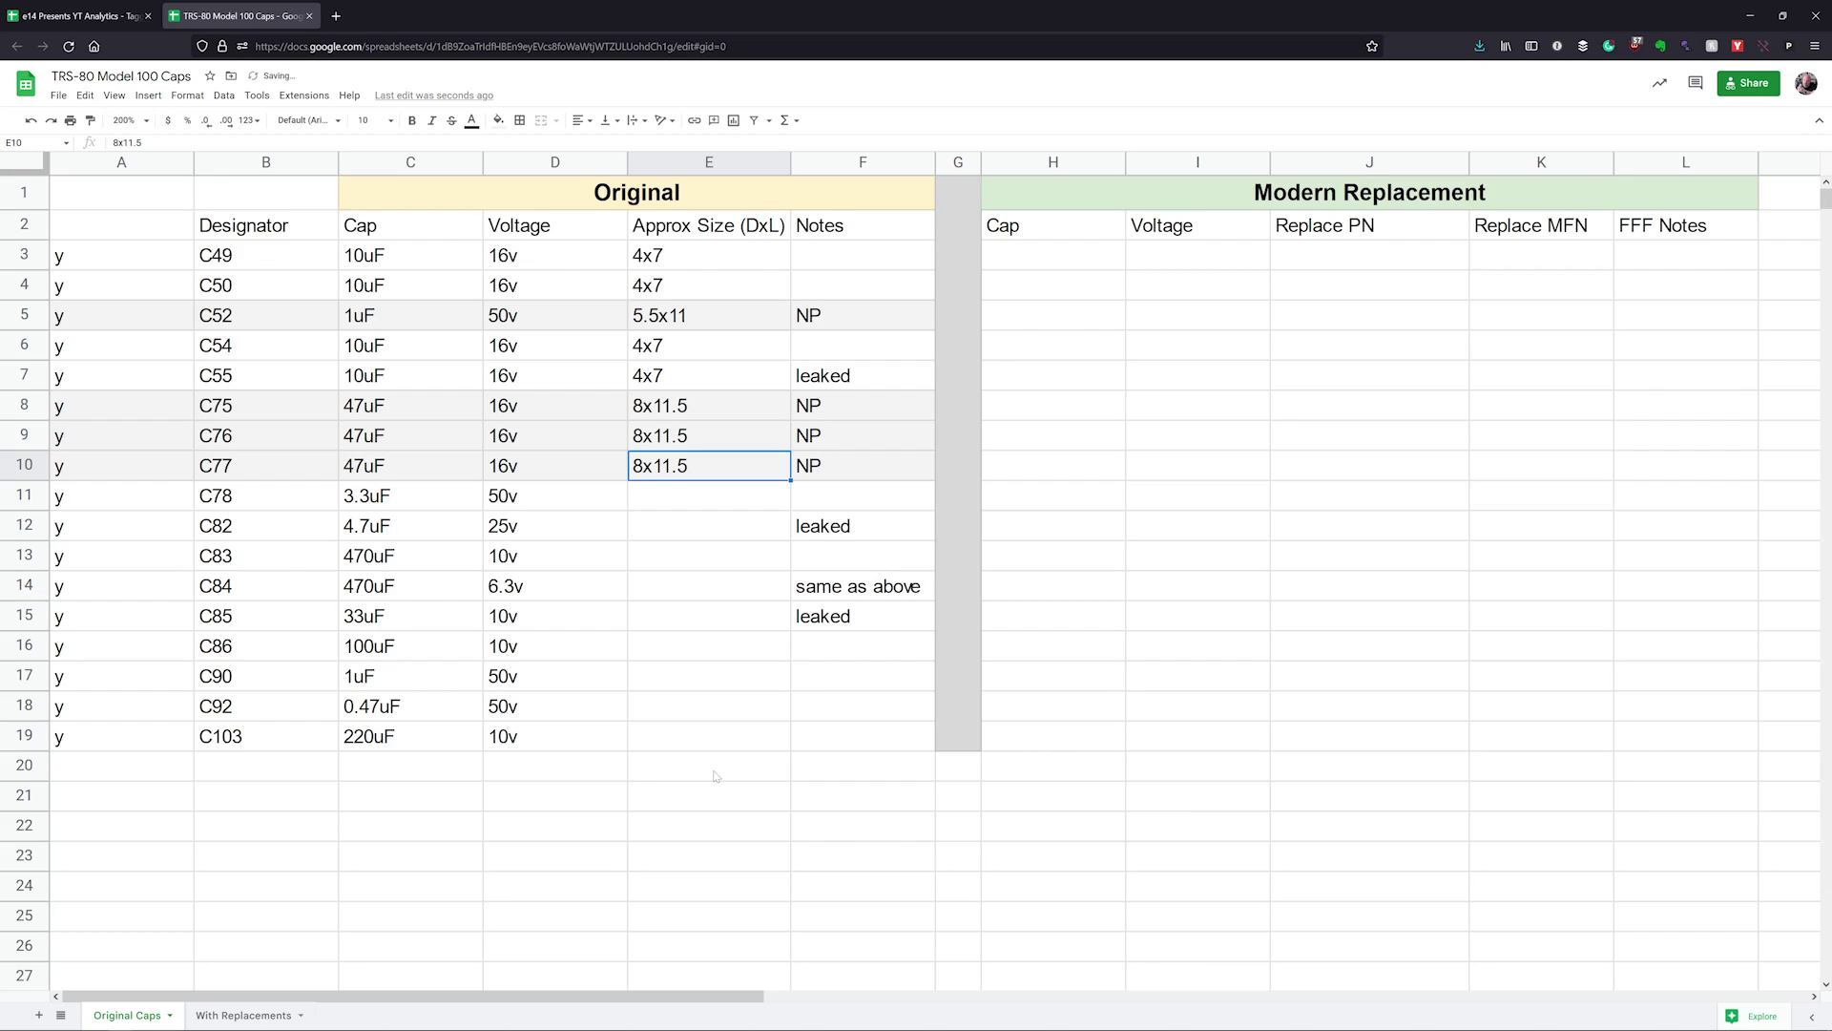
- Enter sizes 5.5x11.5, 4x7, 10x12, 10x12, 5x8 and 6x12 down the Approx Size column
key("Down")
type("5.5x11.5 4x7 10x12 10x12")
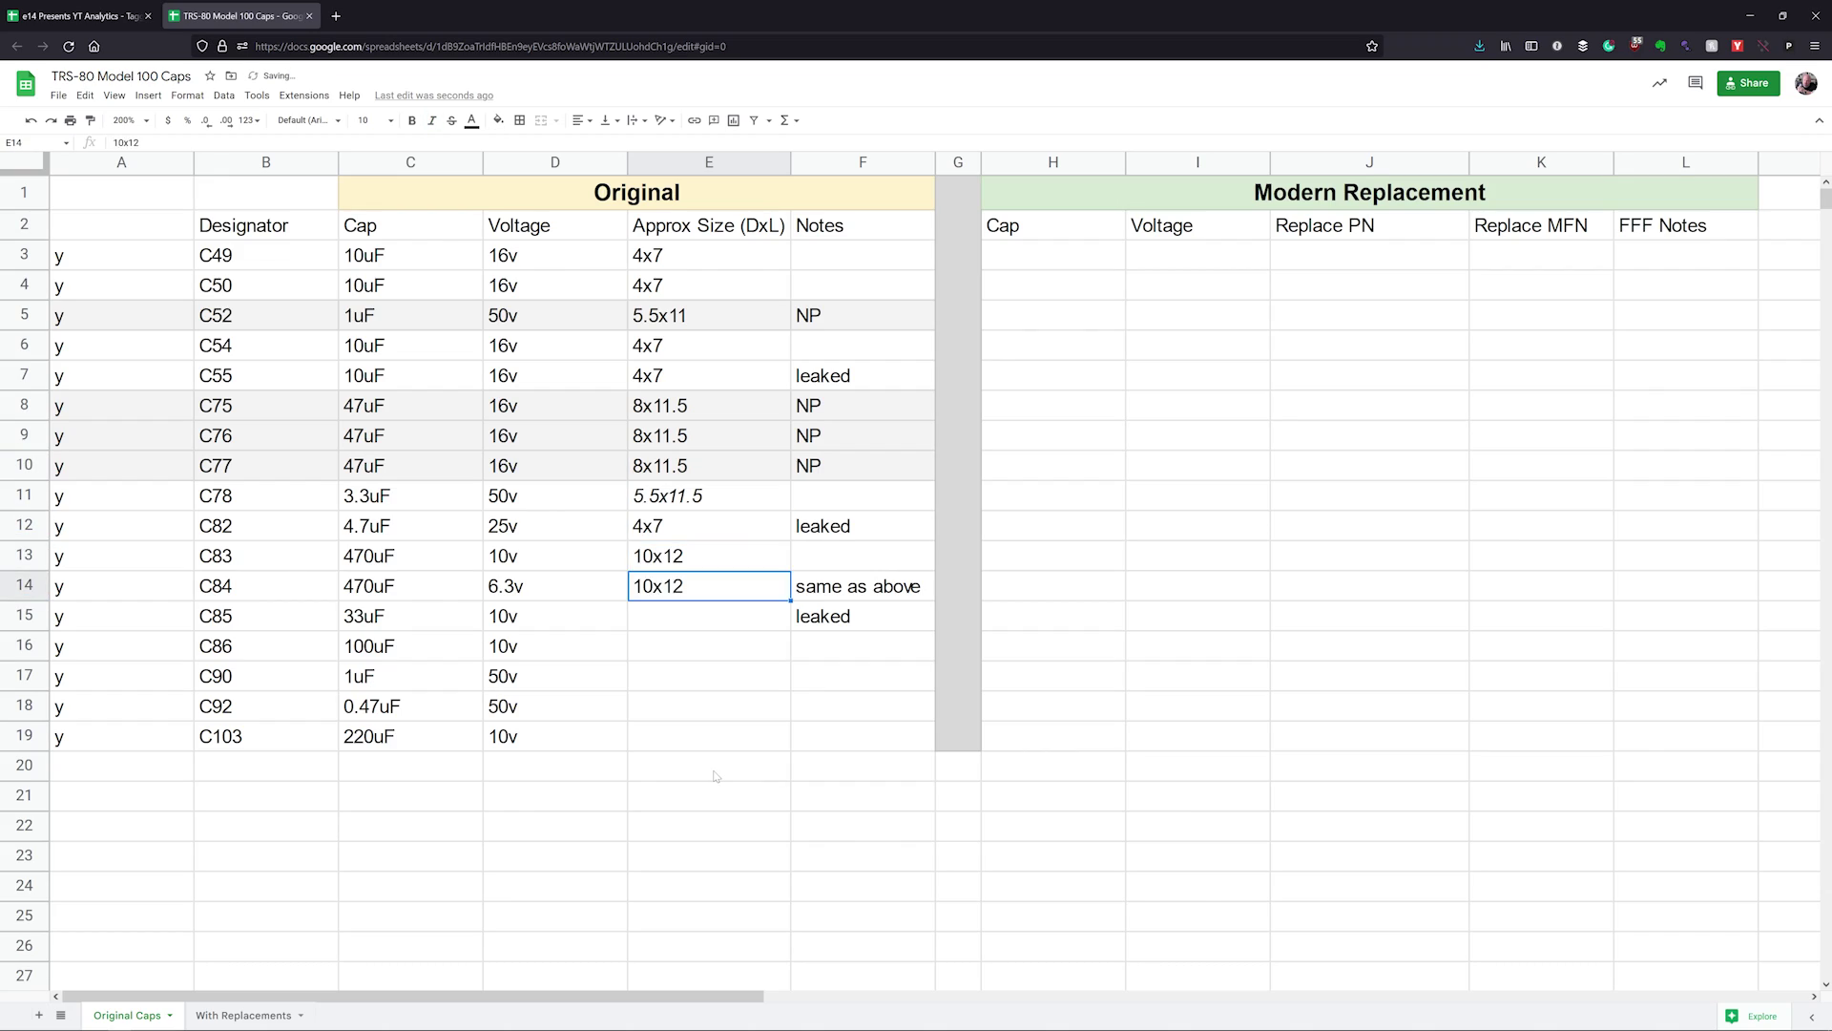
type(" 5x8 6x12")
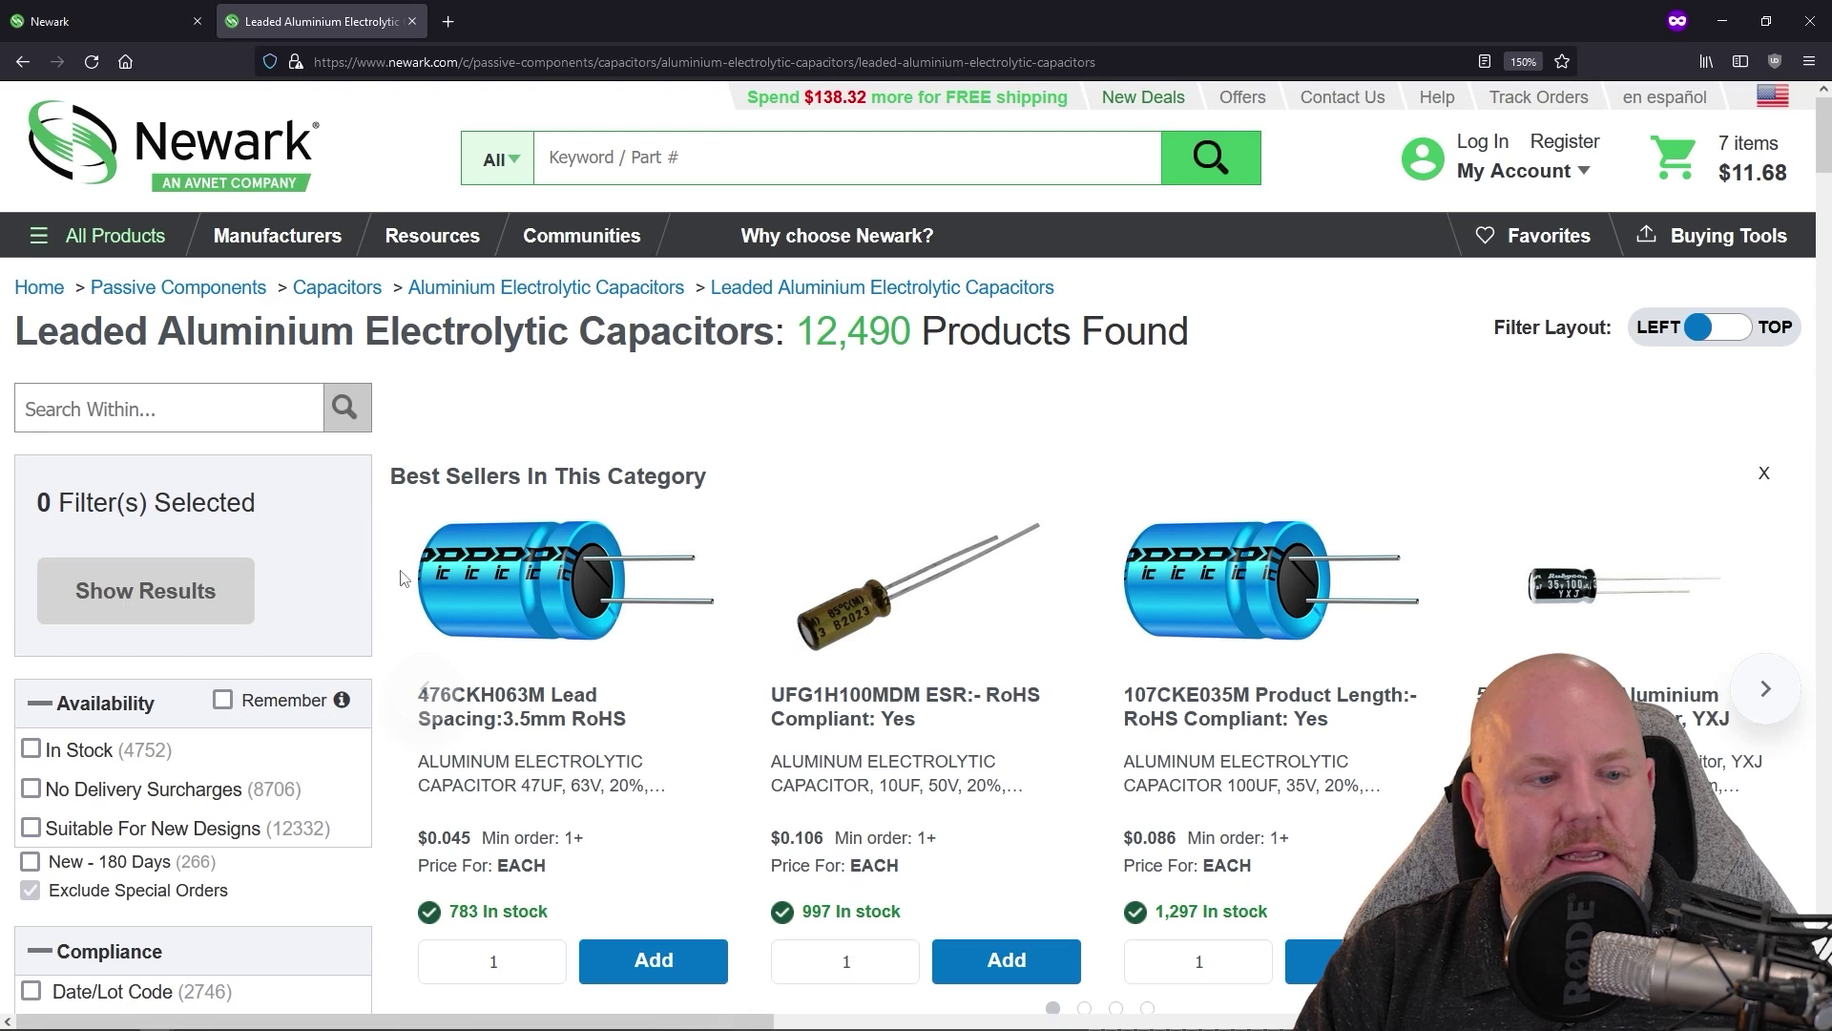
- Filter the listing to in-stock 1µF parts rated 50V or 63V
scroll(36, 606, "down", 2)
left_click(31, 600)
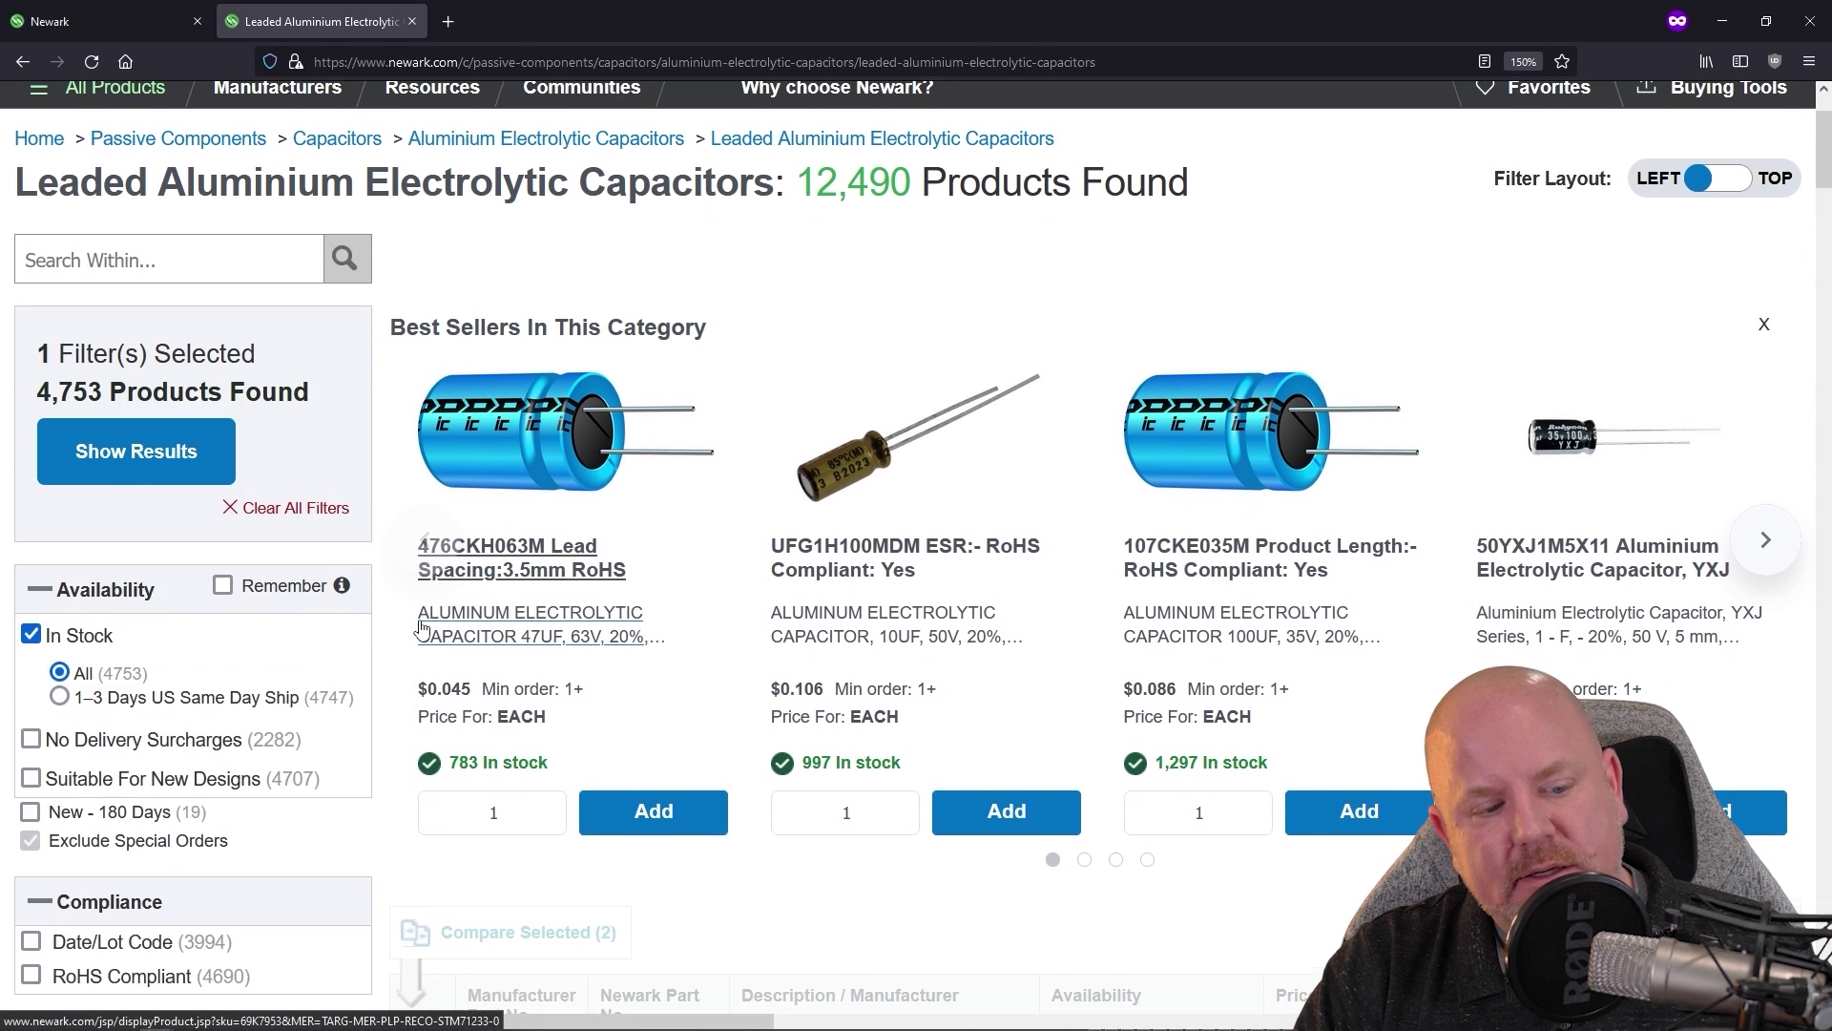
scroll(76, 611, "down", 10)
left_click(77, 602)
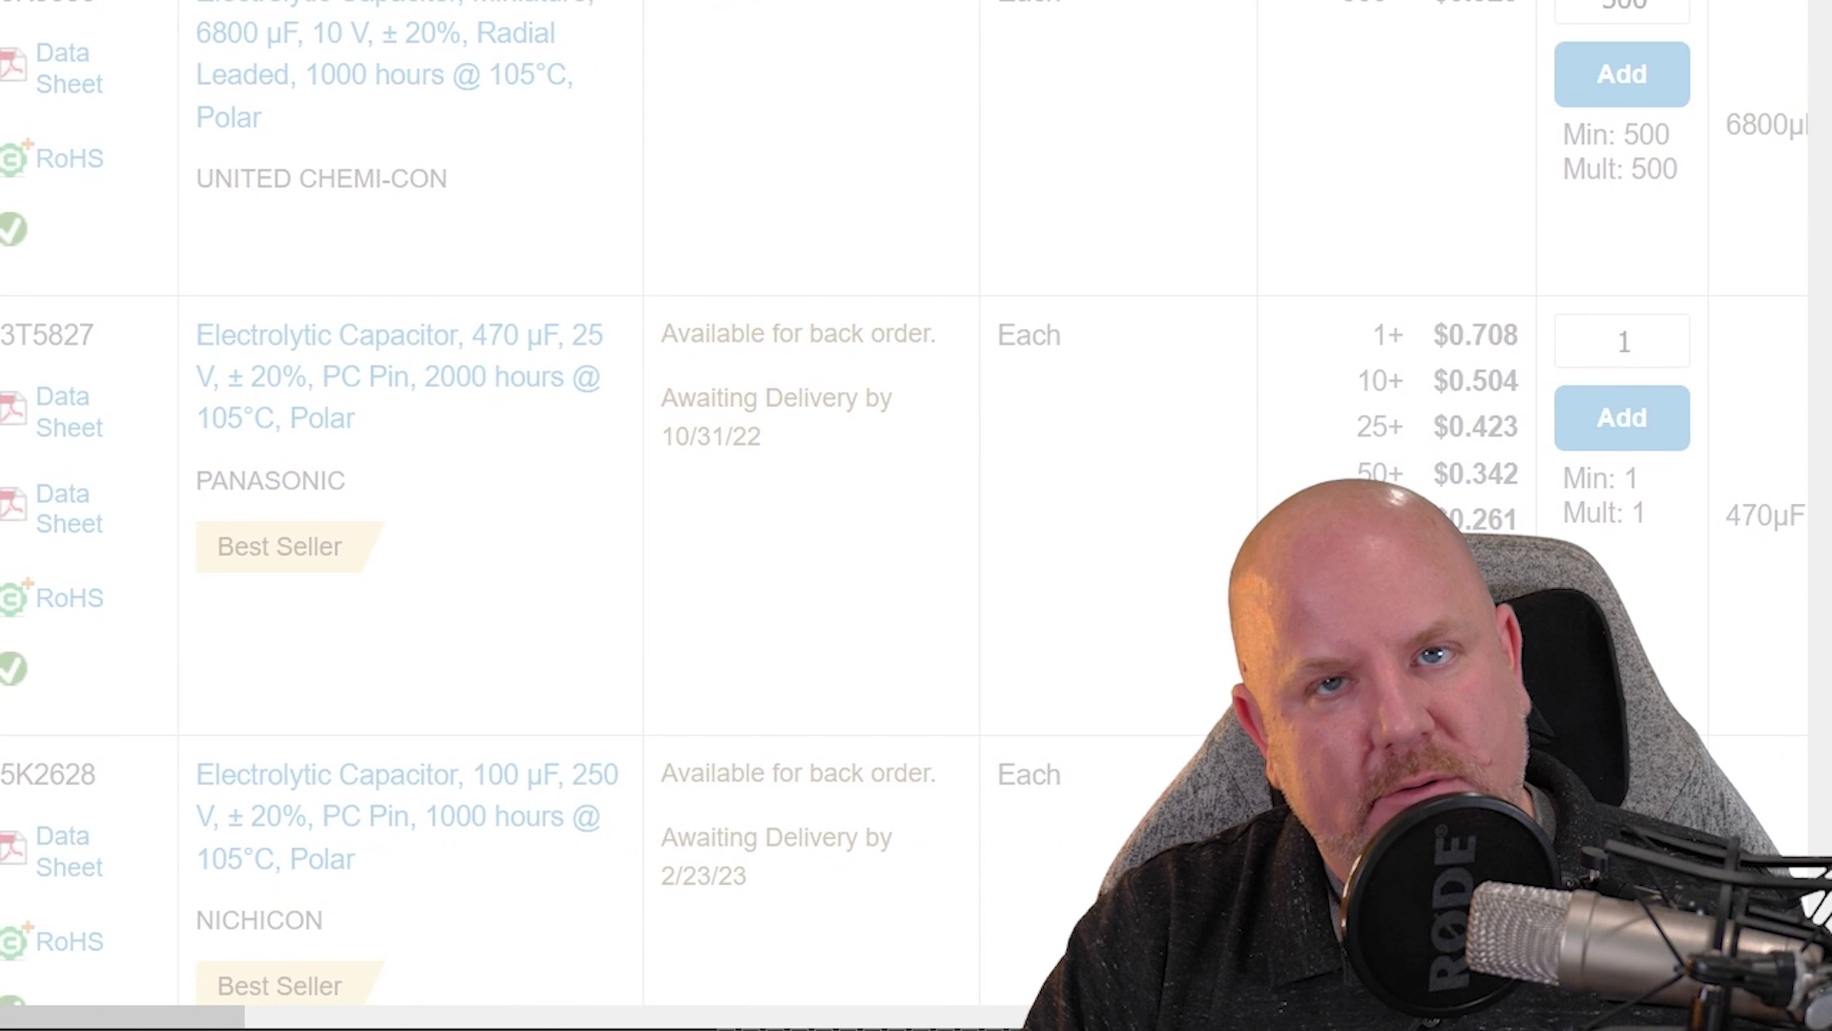
scroll(449, 614, "down", 2)
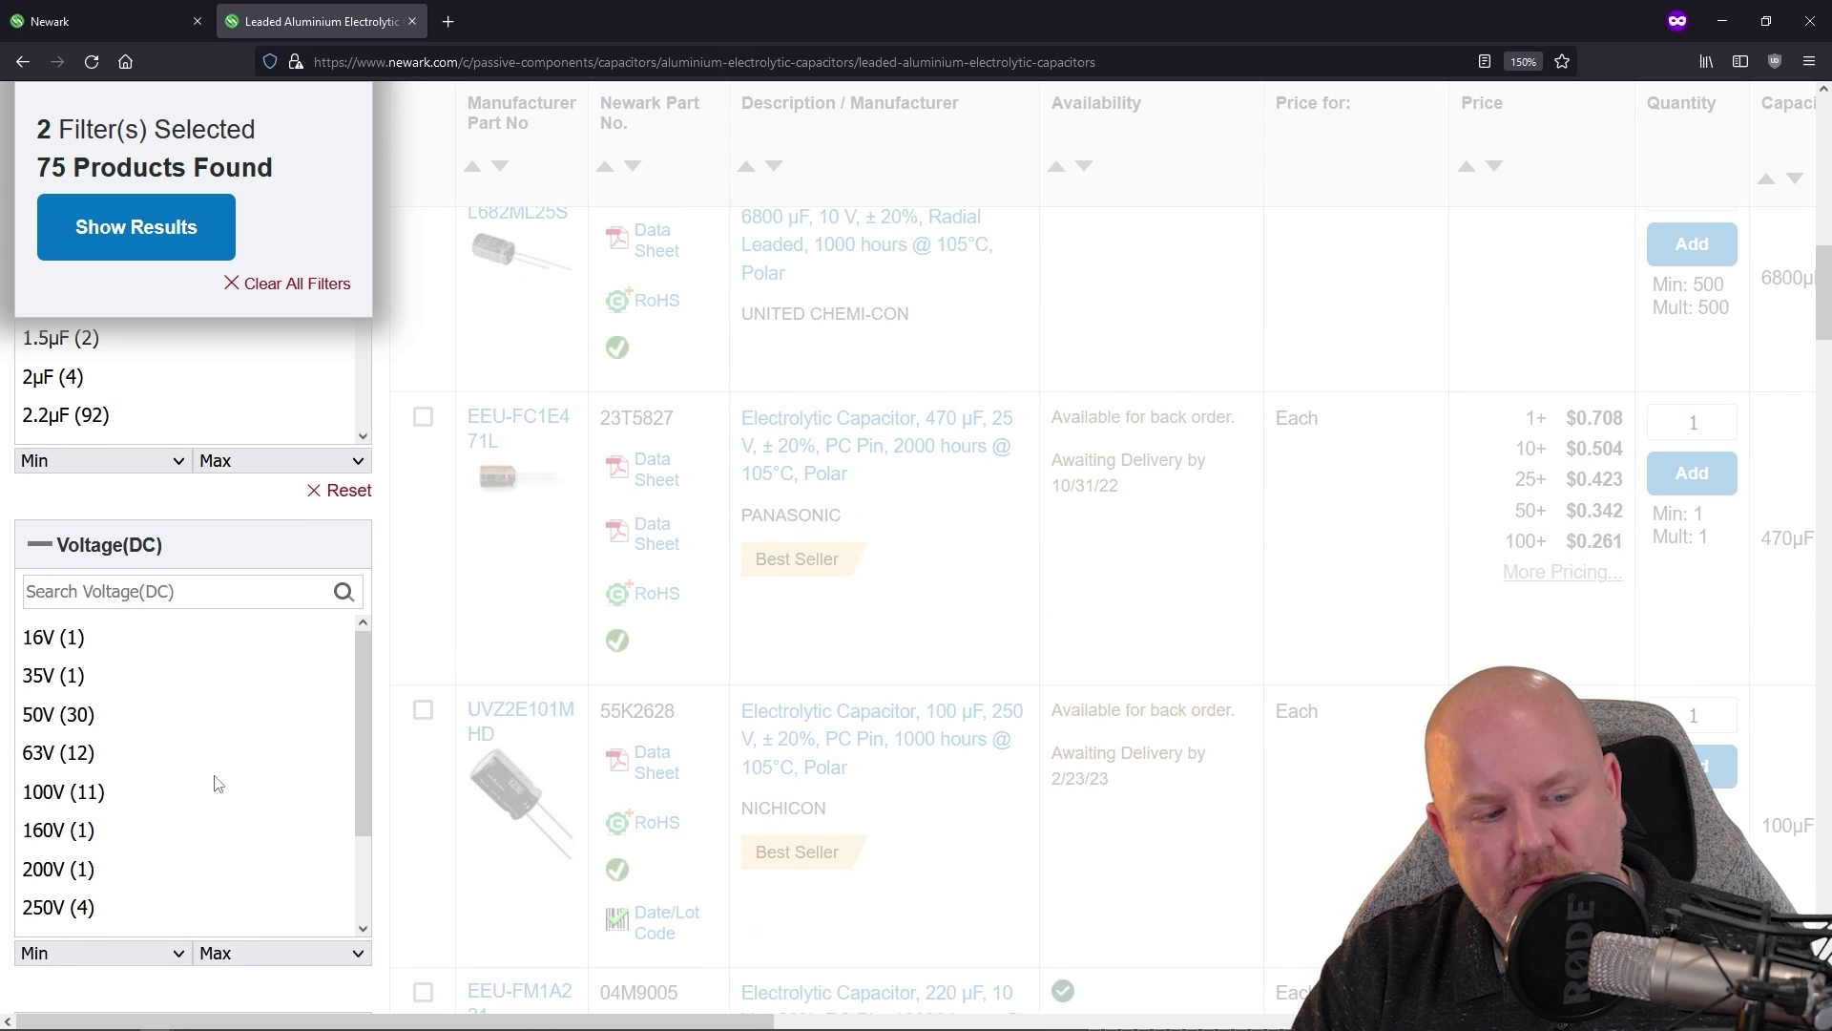
left_click_drag(82, 731, 86, 754)
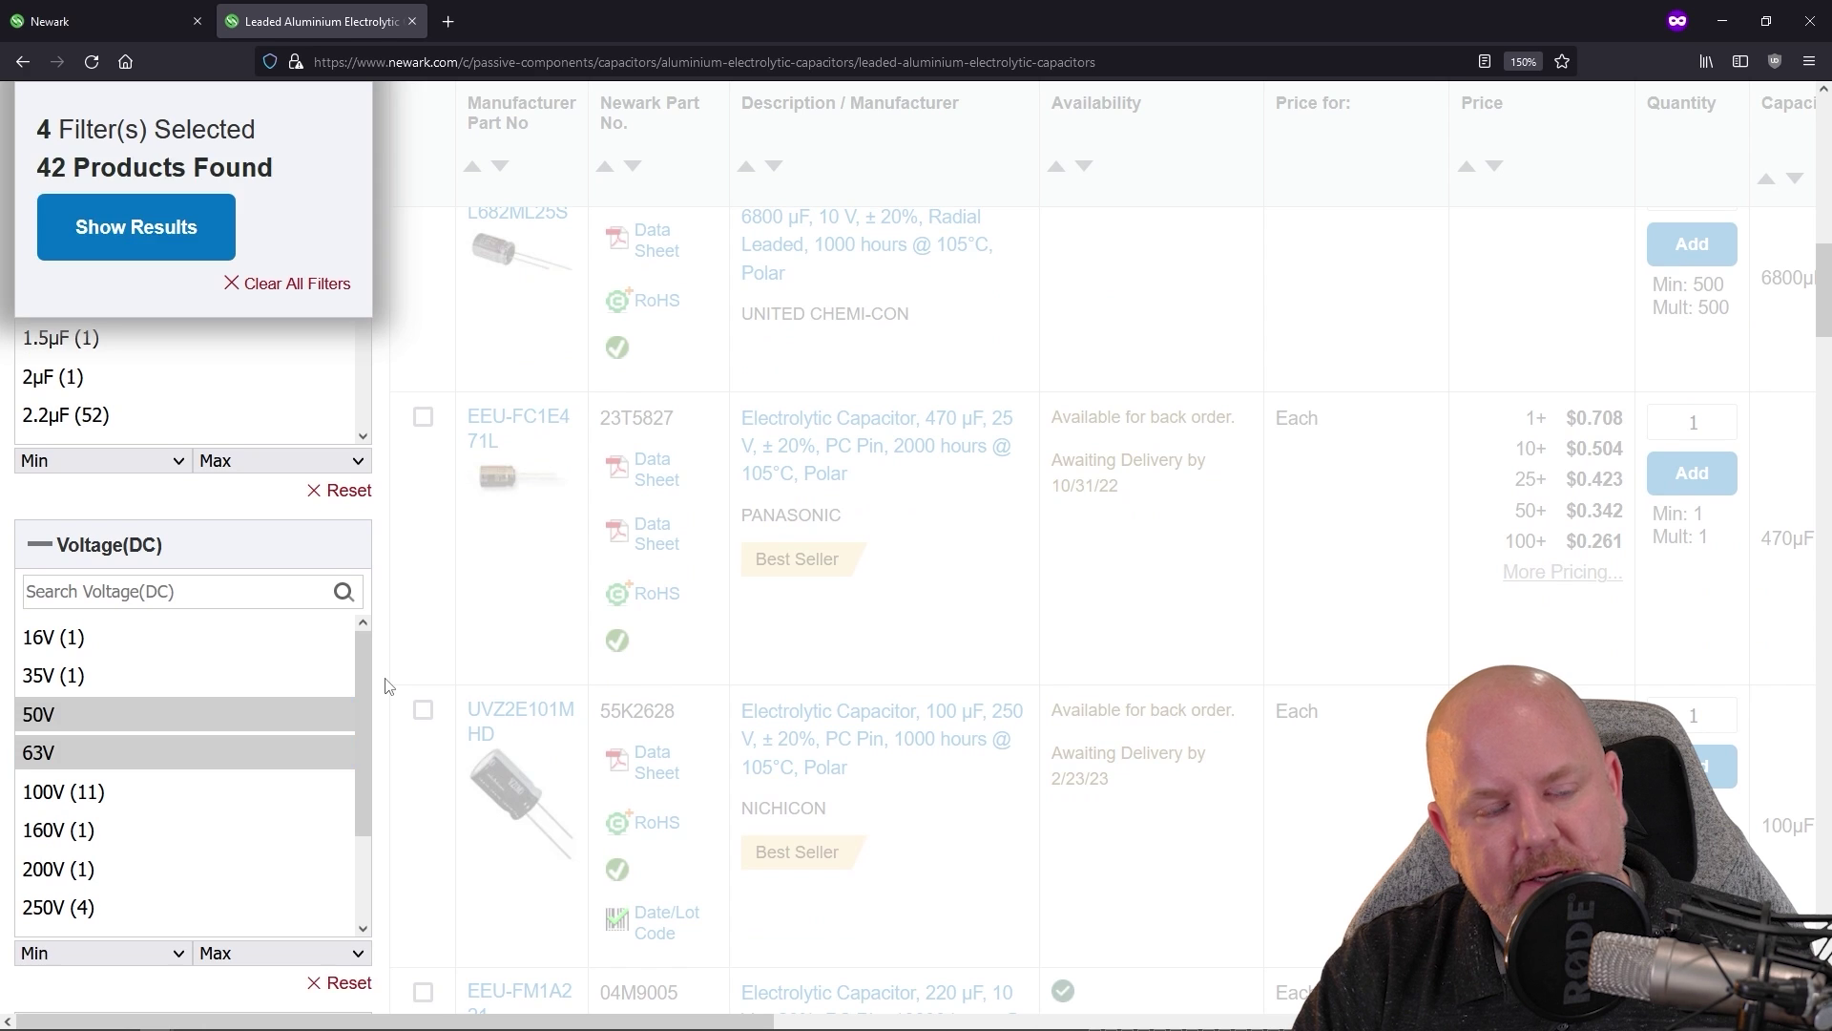
scroll(388, 687, "down", 3)
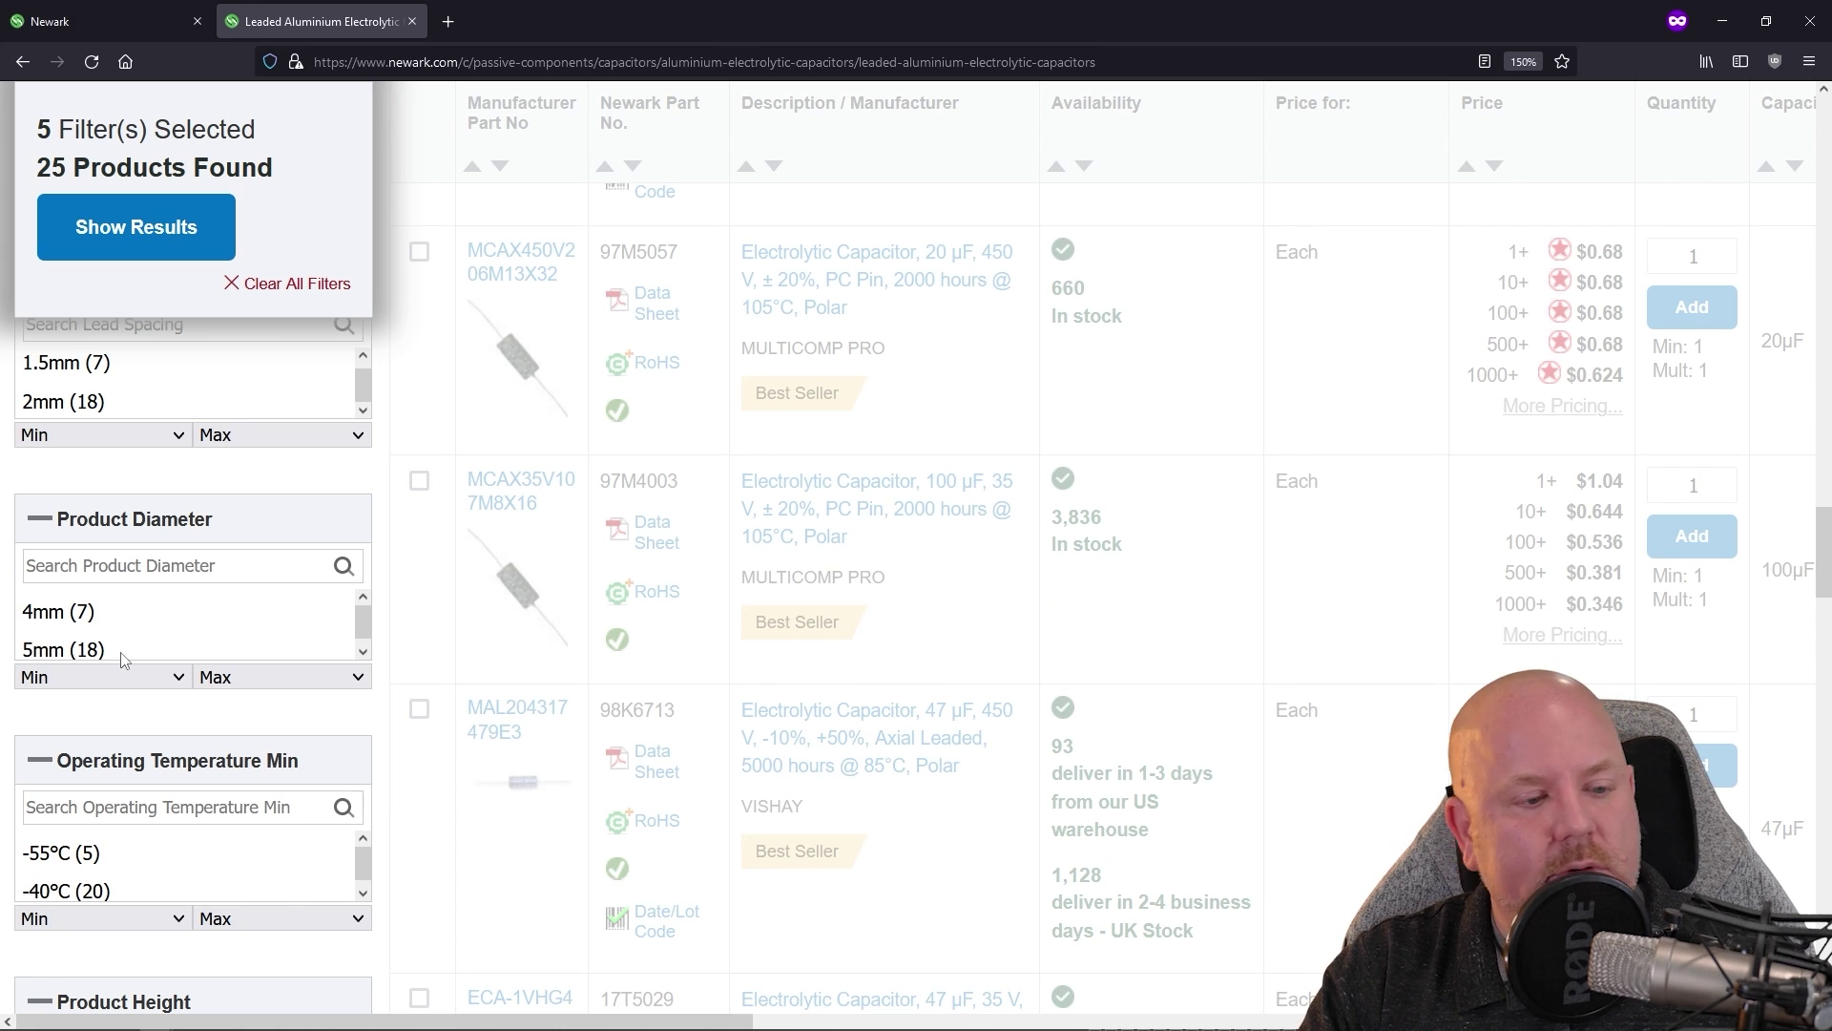
- Add 4mm diameter and 105°C maximum filters, show the 4 results, and mark one for comparison
left_click(118, 614)
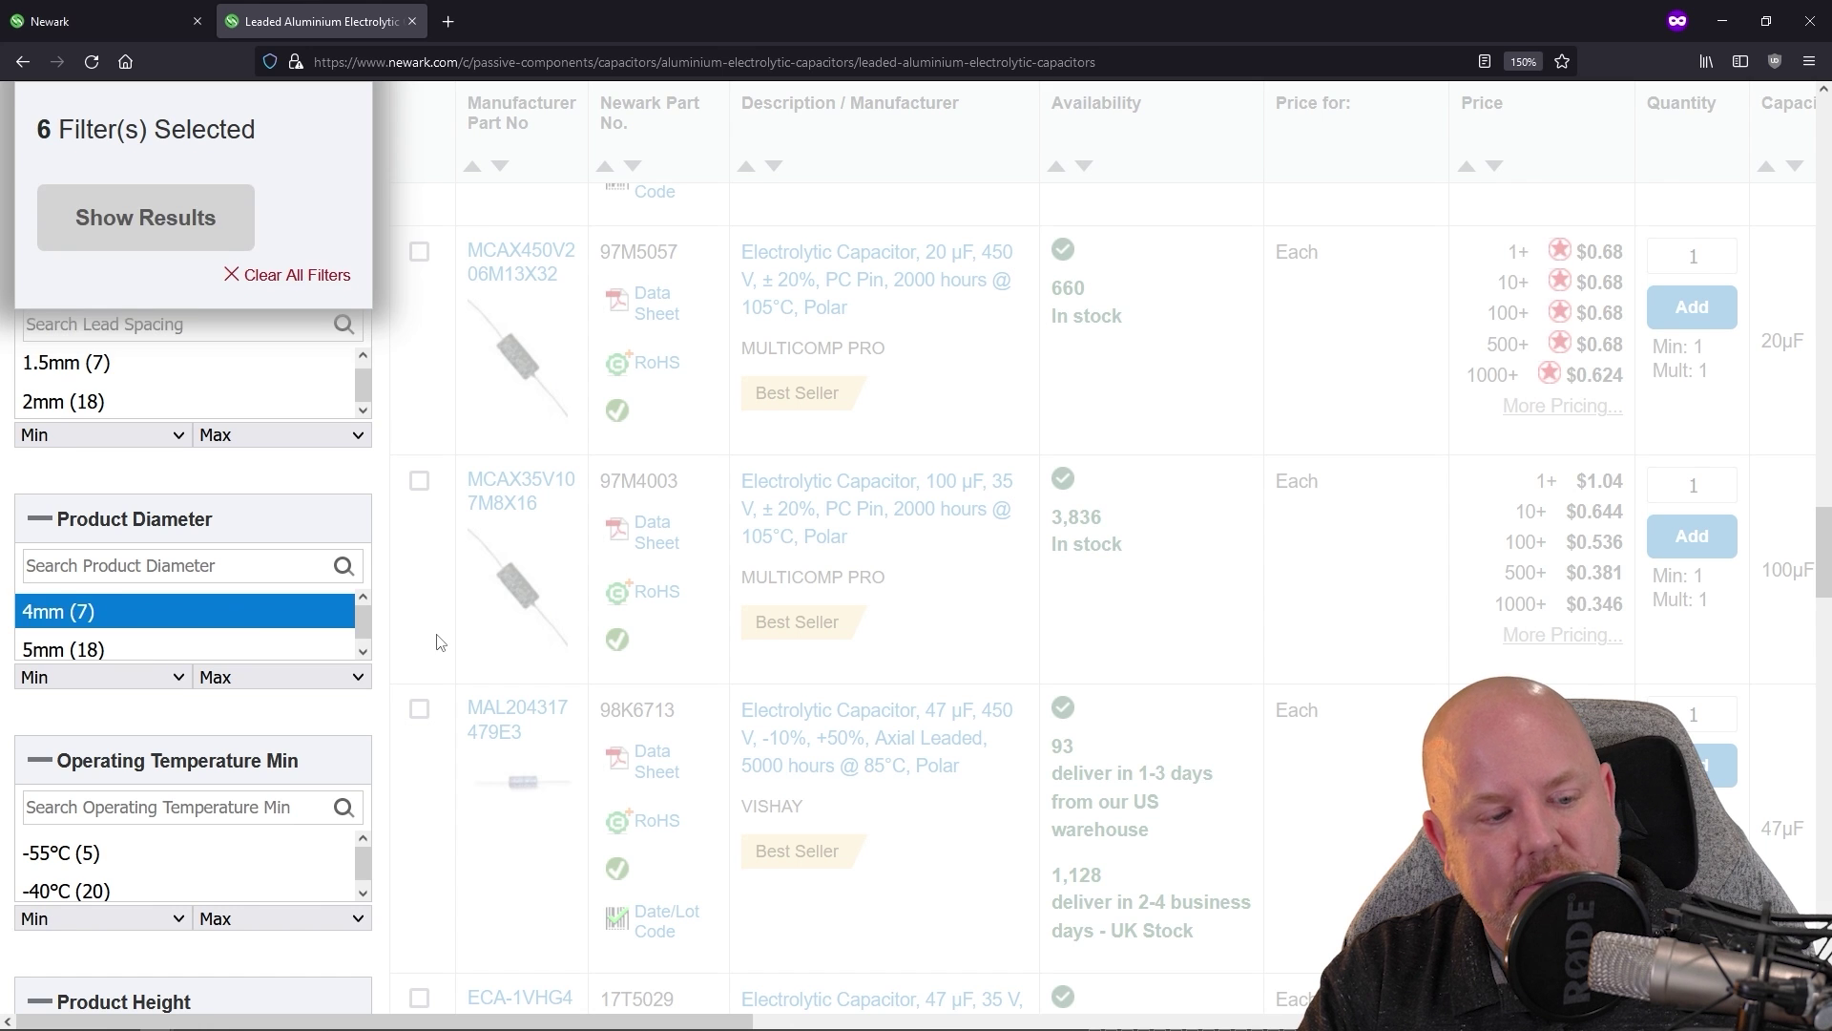
scroll(439, 640, "down", 3)
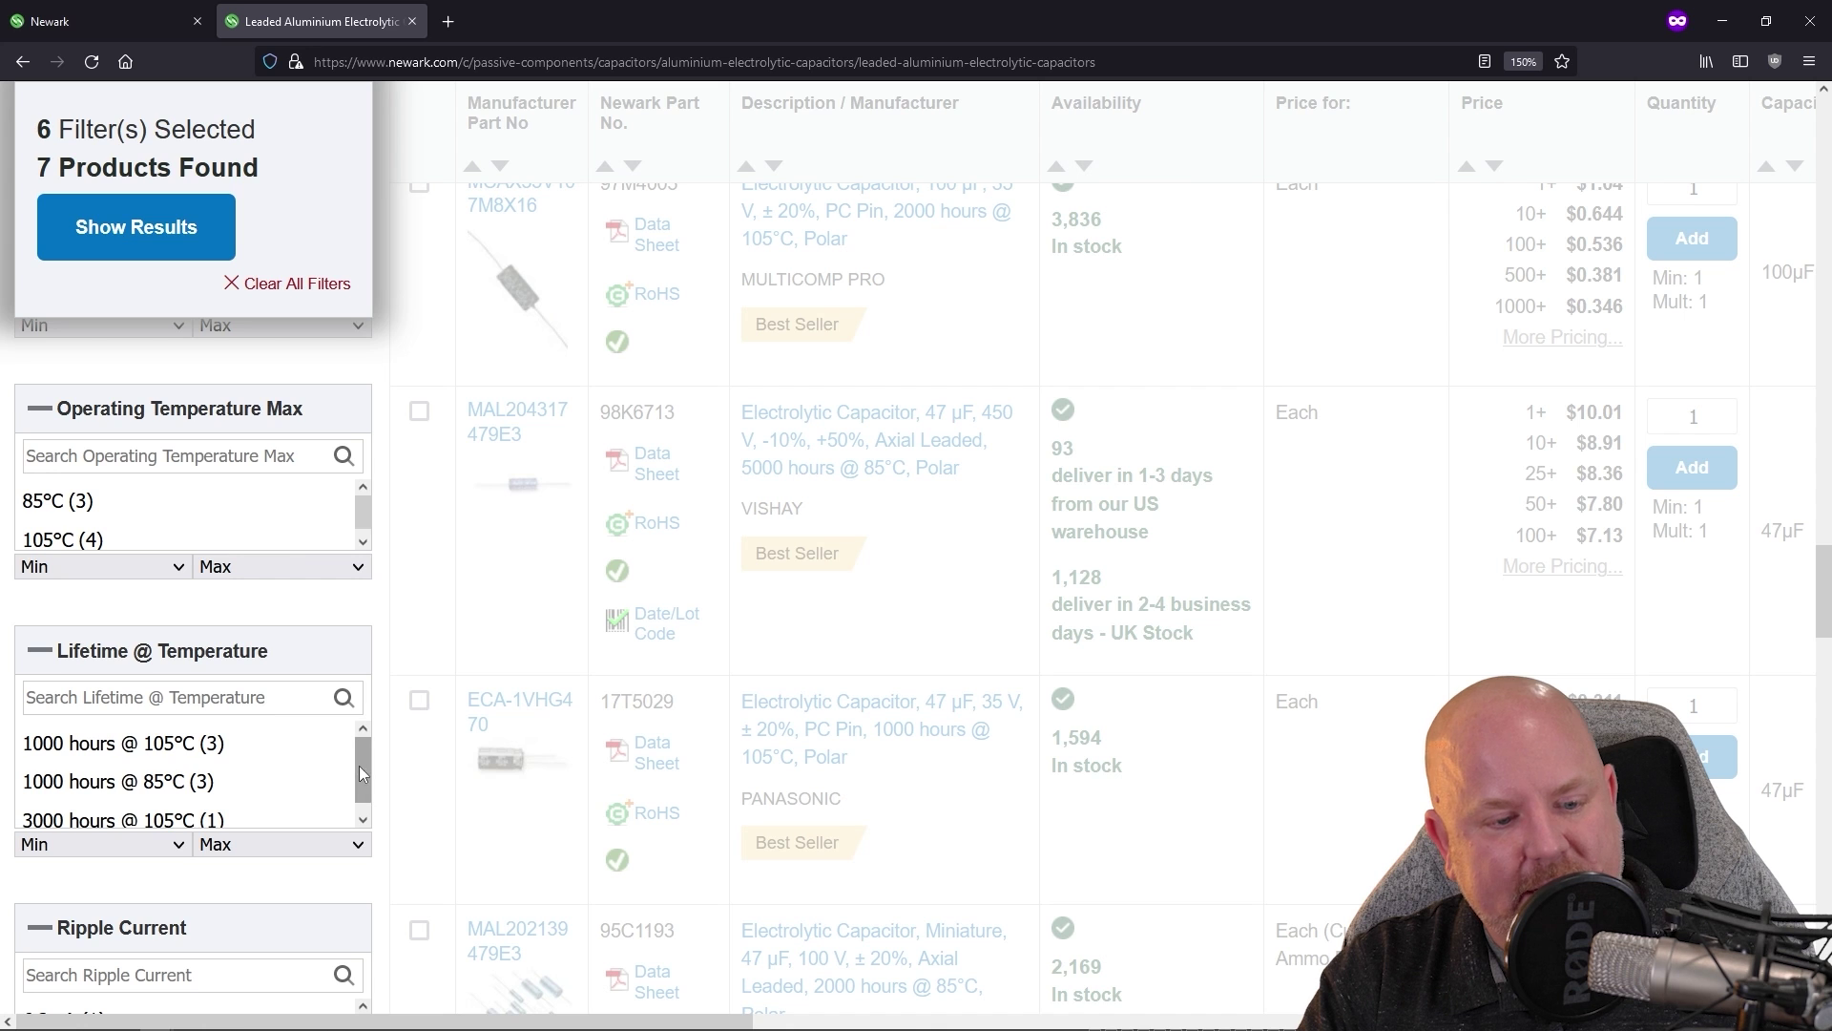
left_click_drag(361, 772, 363, 794)
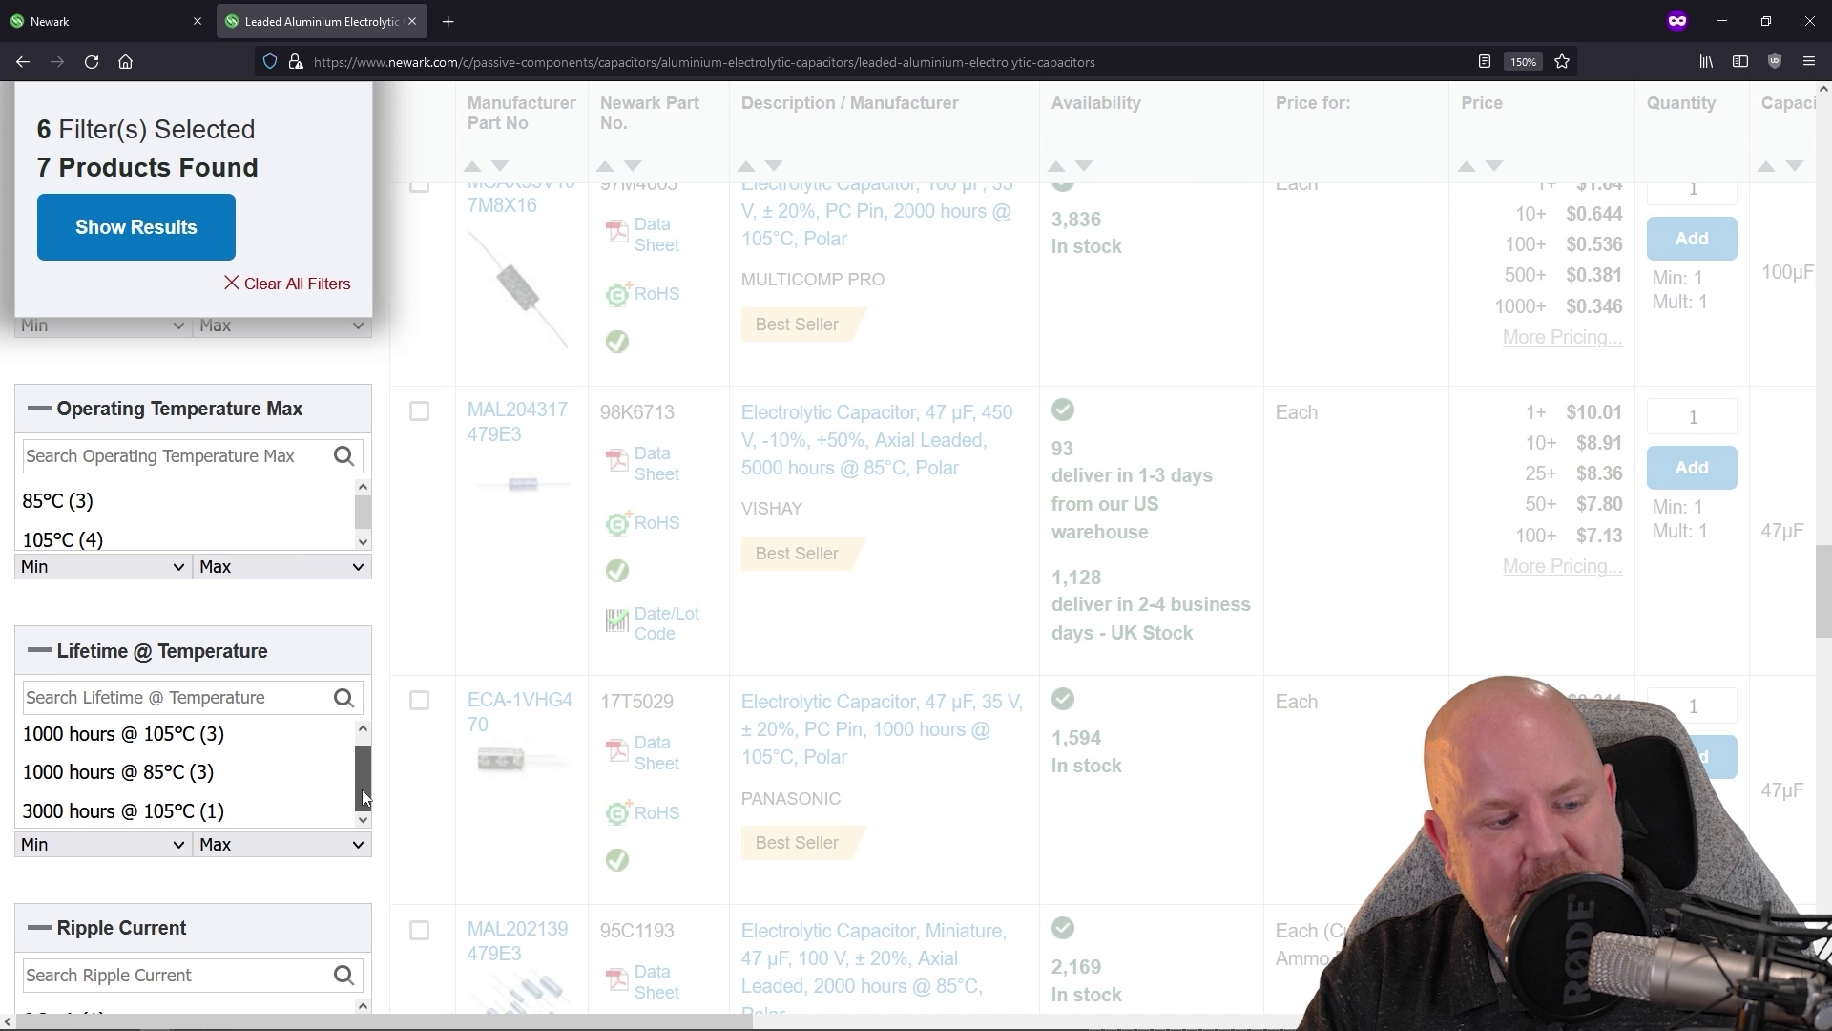
left_click(85, 540)
scroll(406, 655, "down", 5)
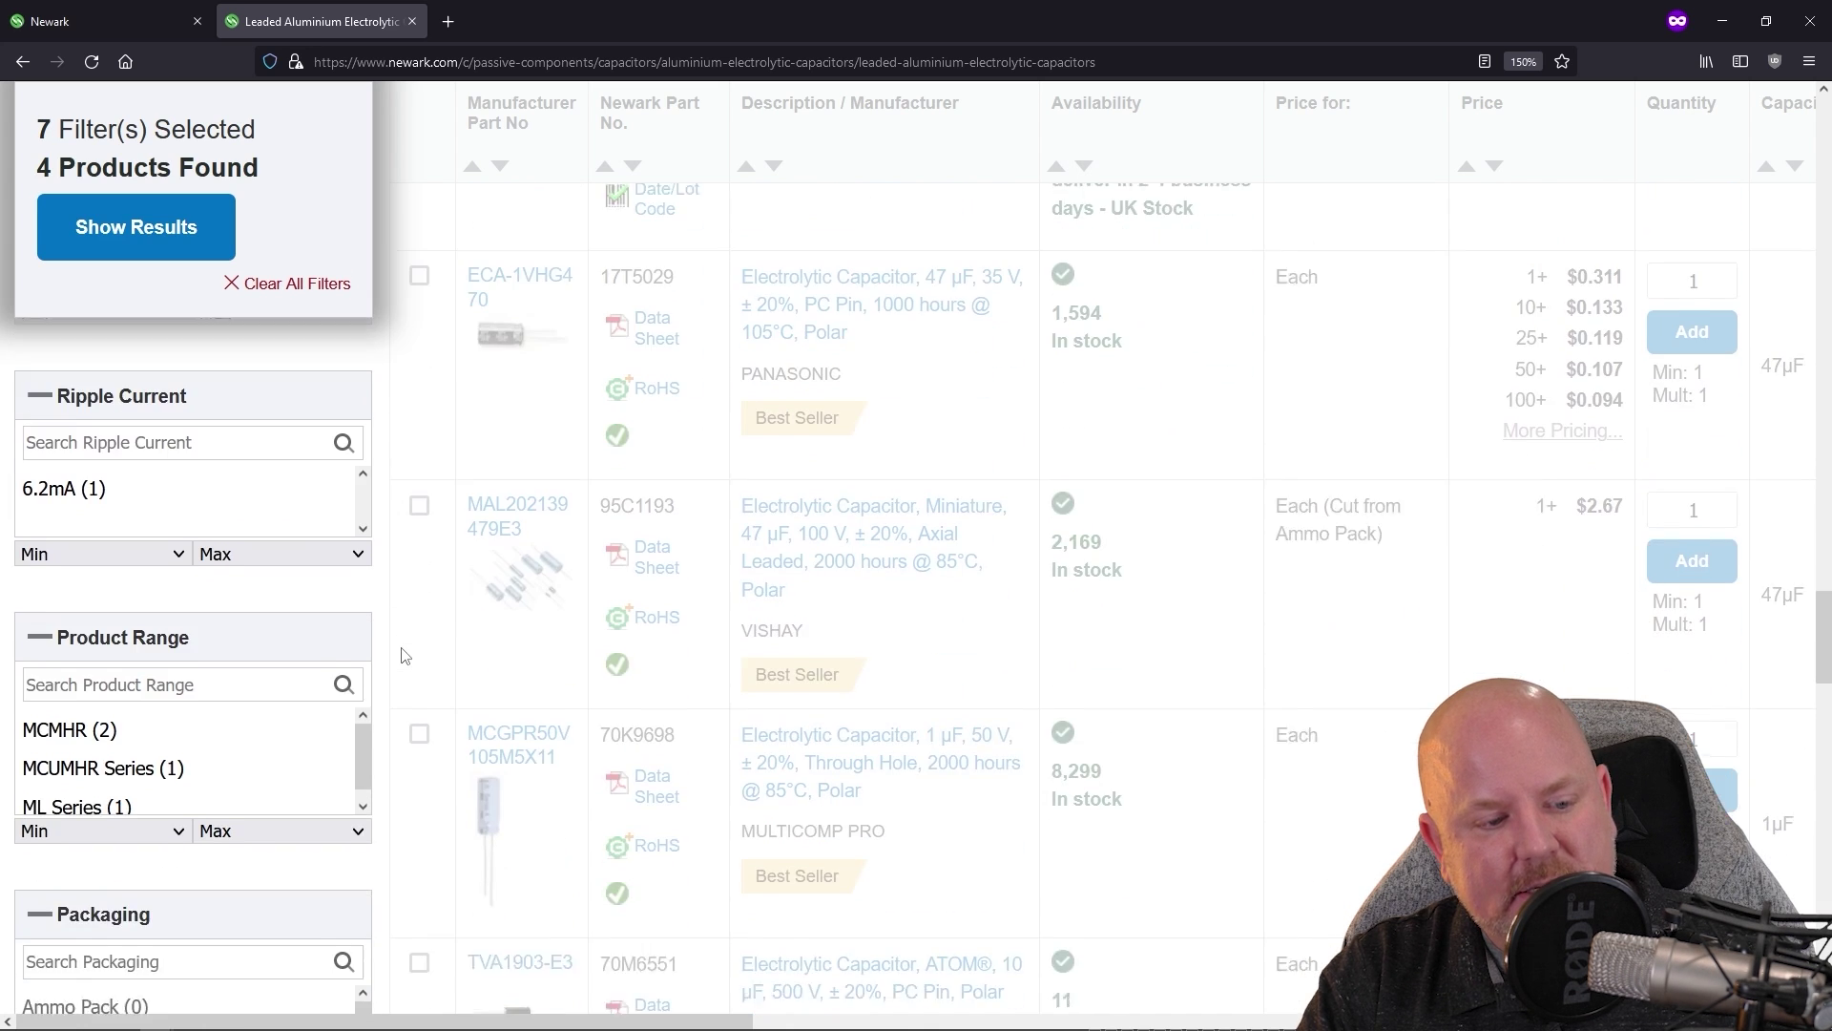
left_click(178, 246)
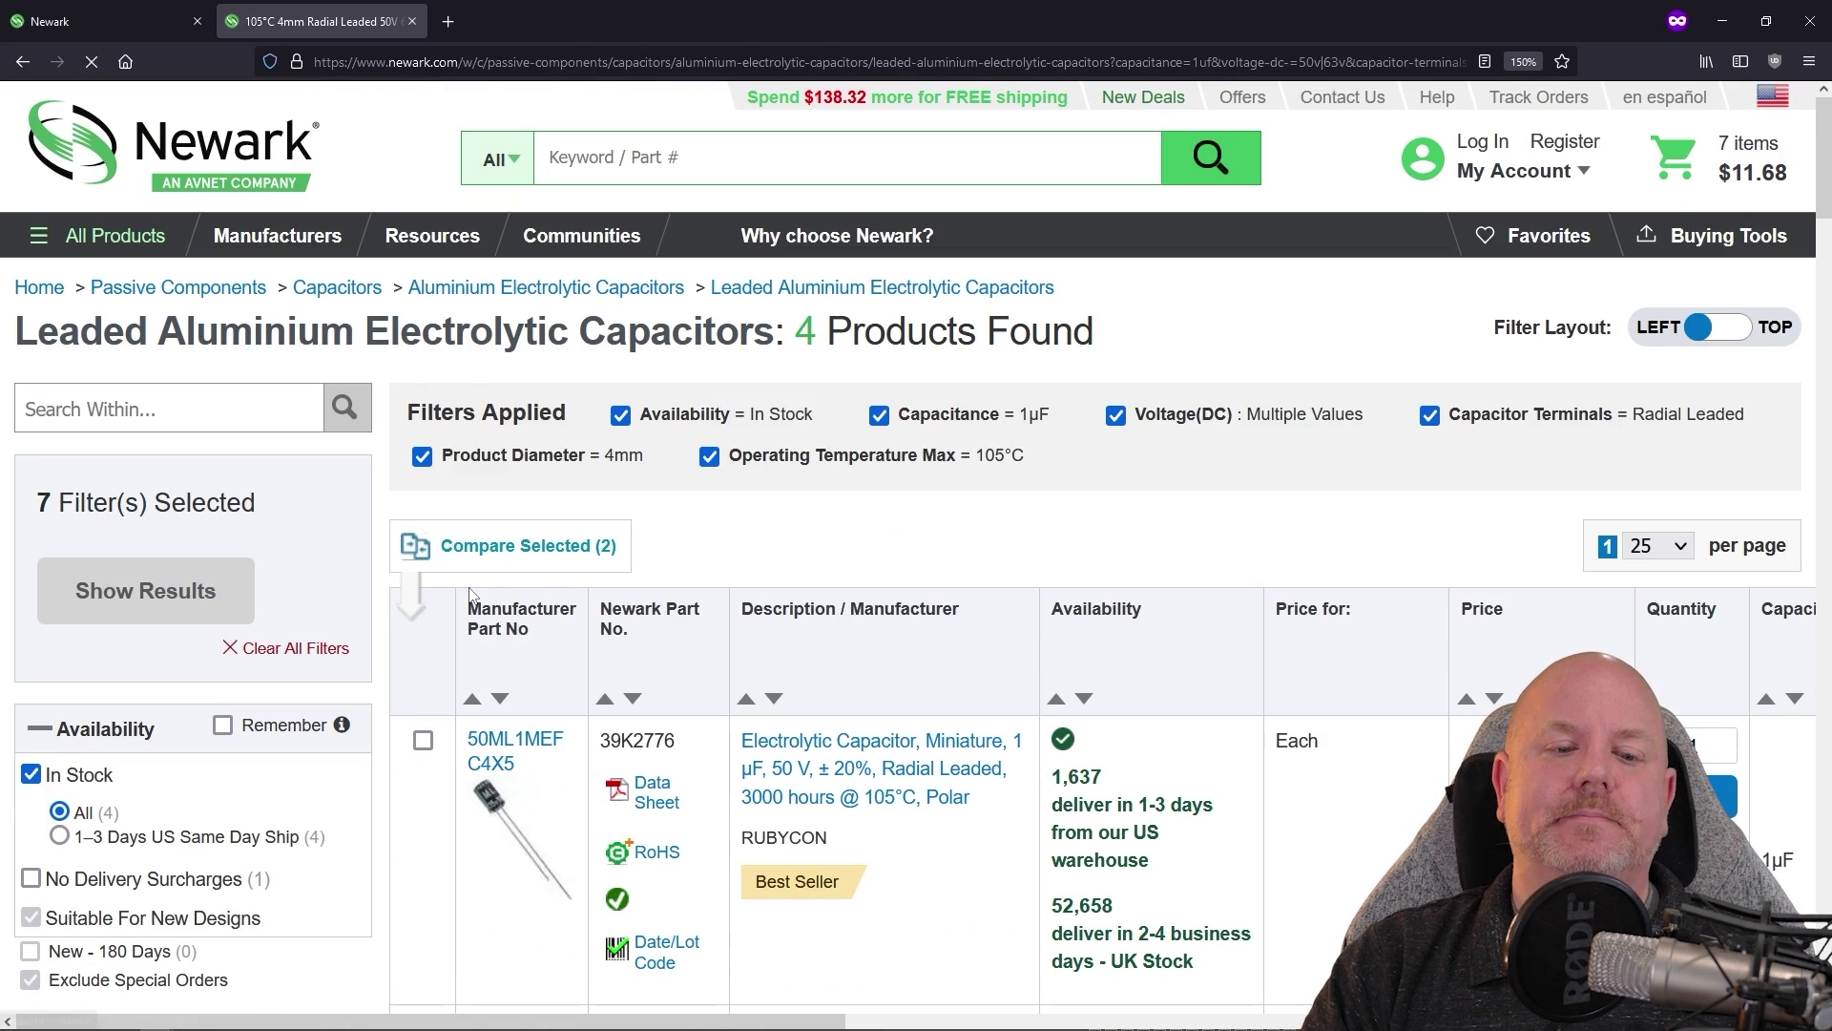
left_click(423, 740)
left_click(516, 545)
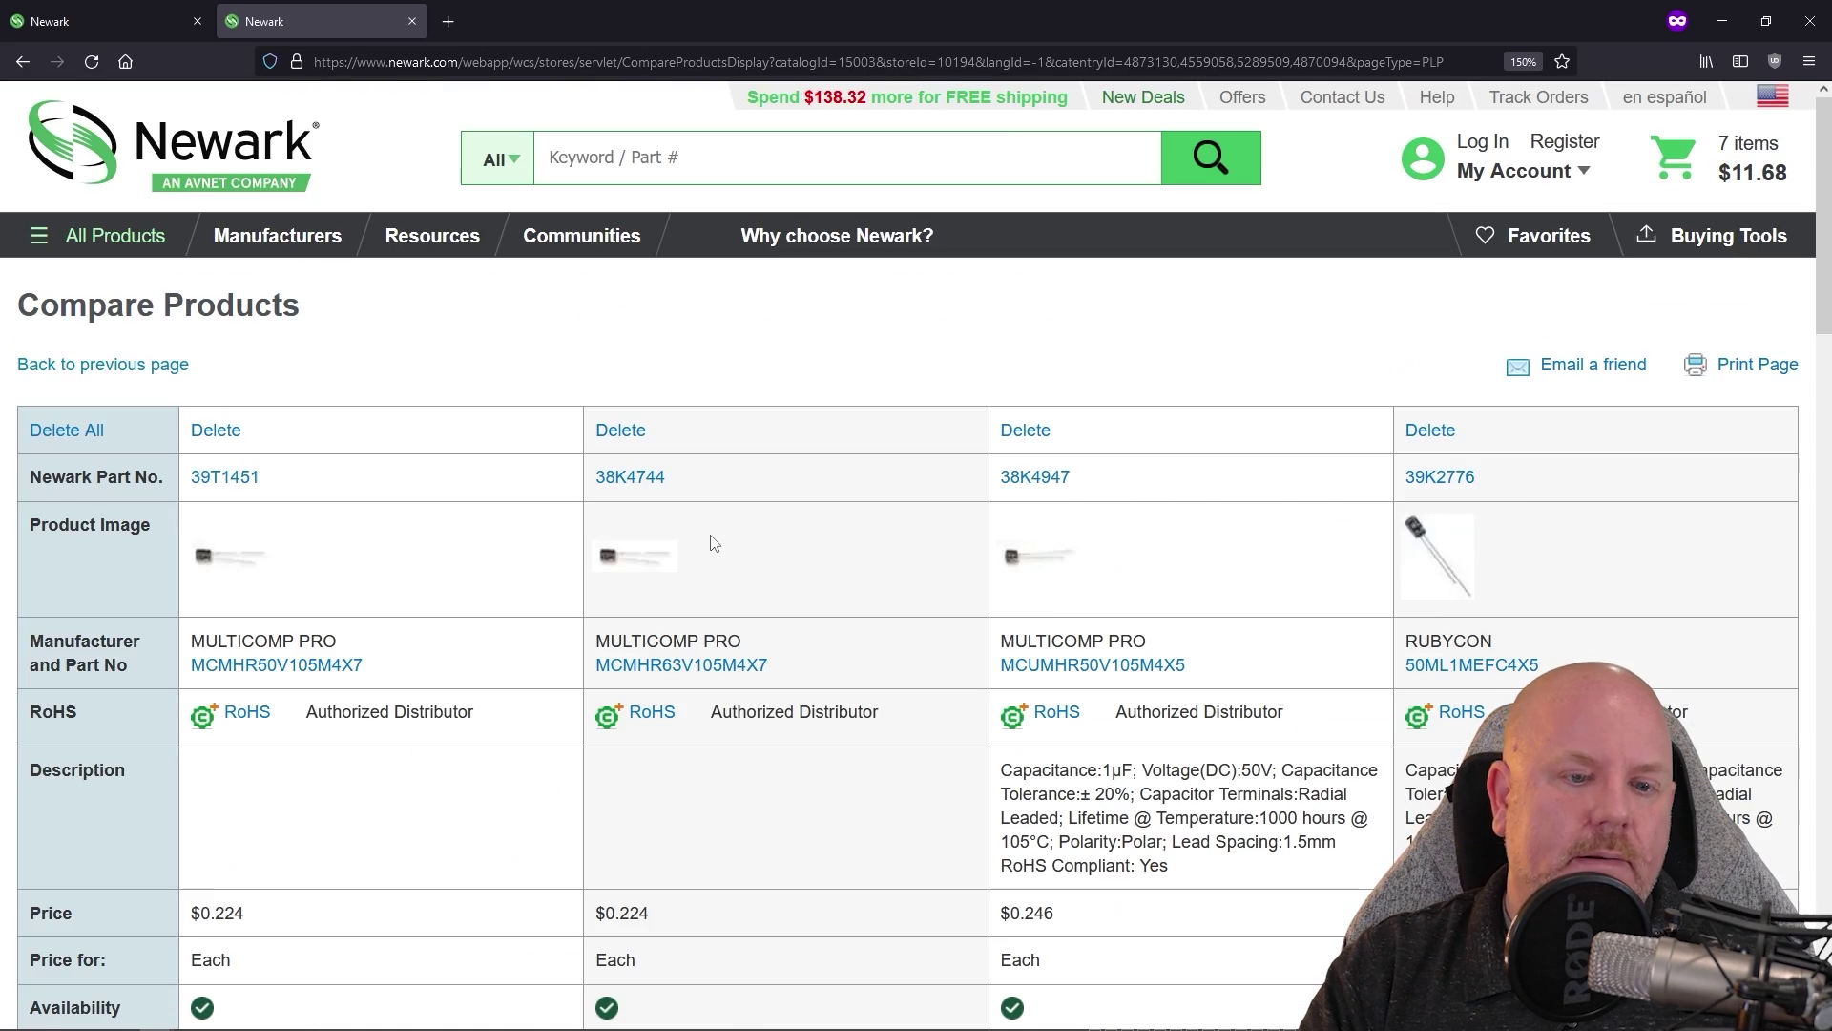
scroll(540, 735, "down", 3)
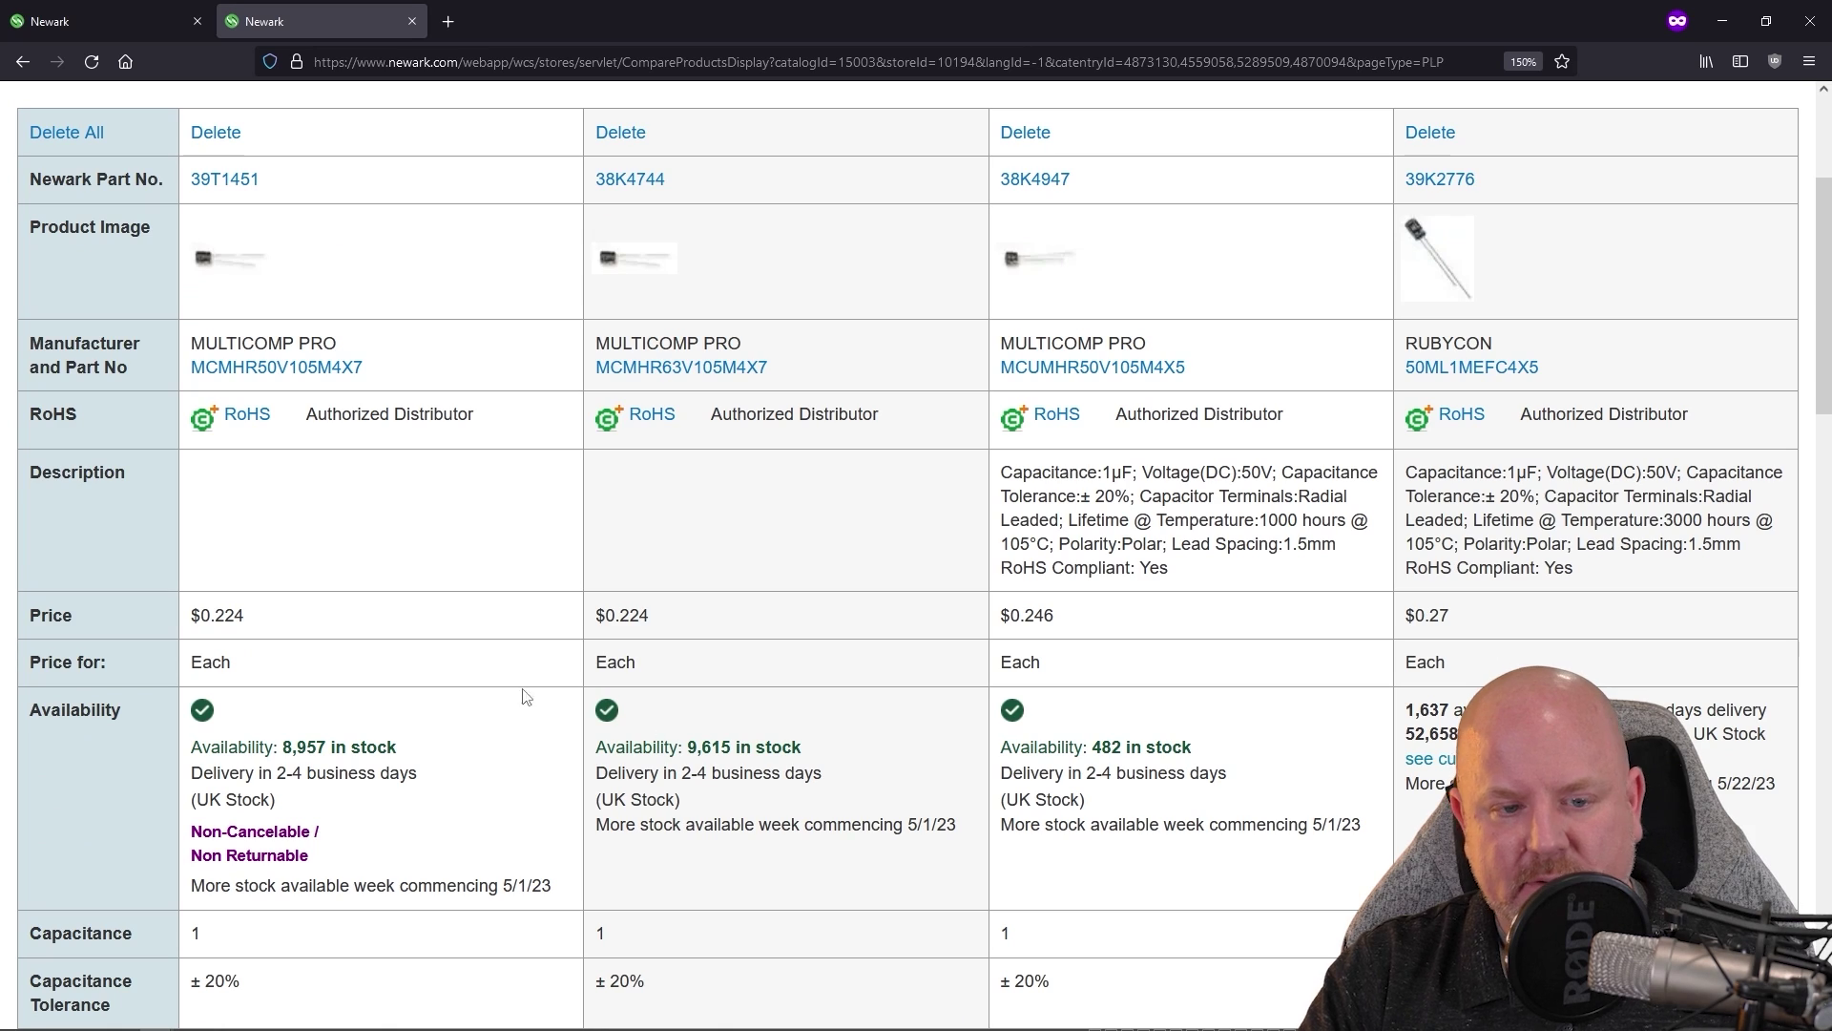
scroll(785, 576, "down", 5)
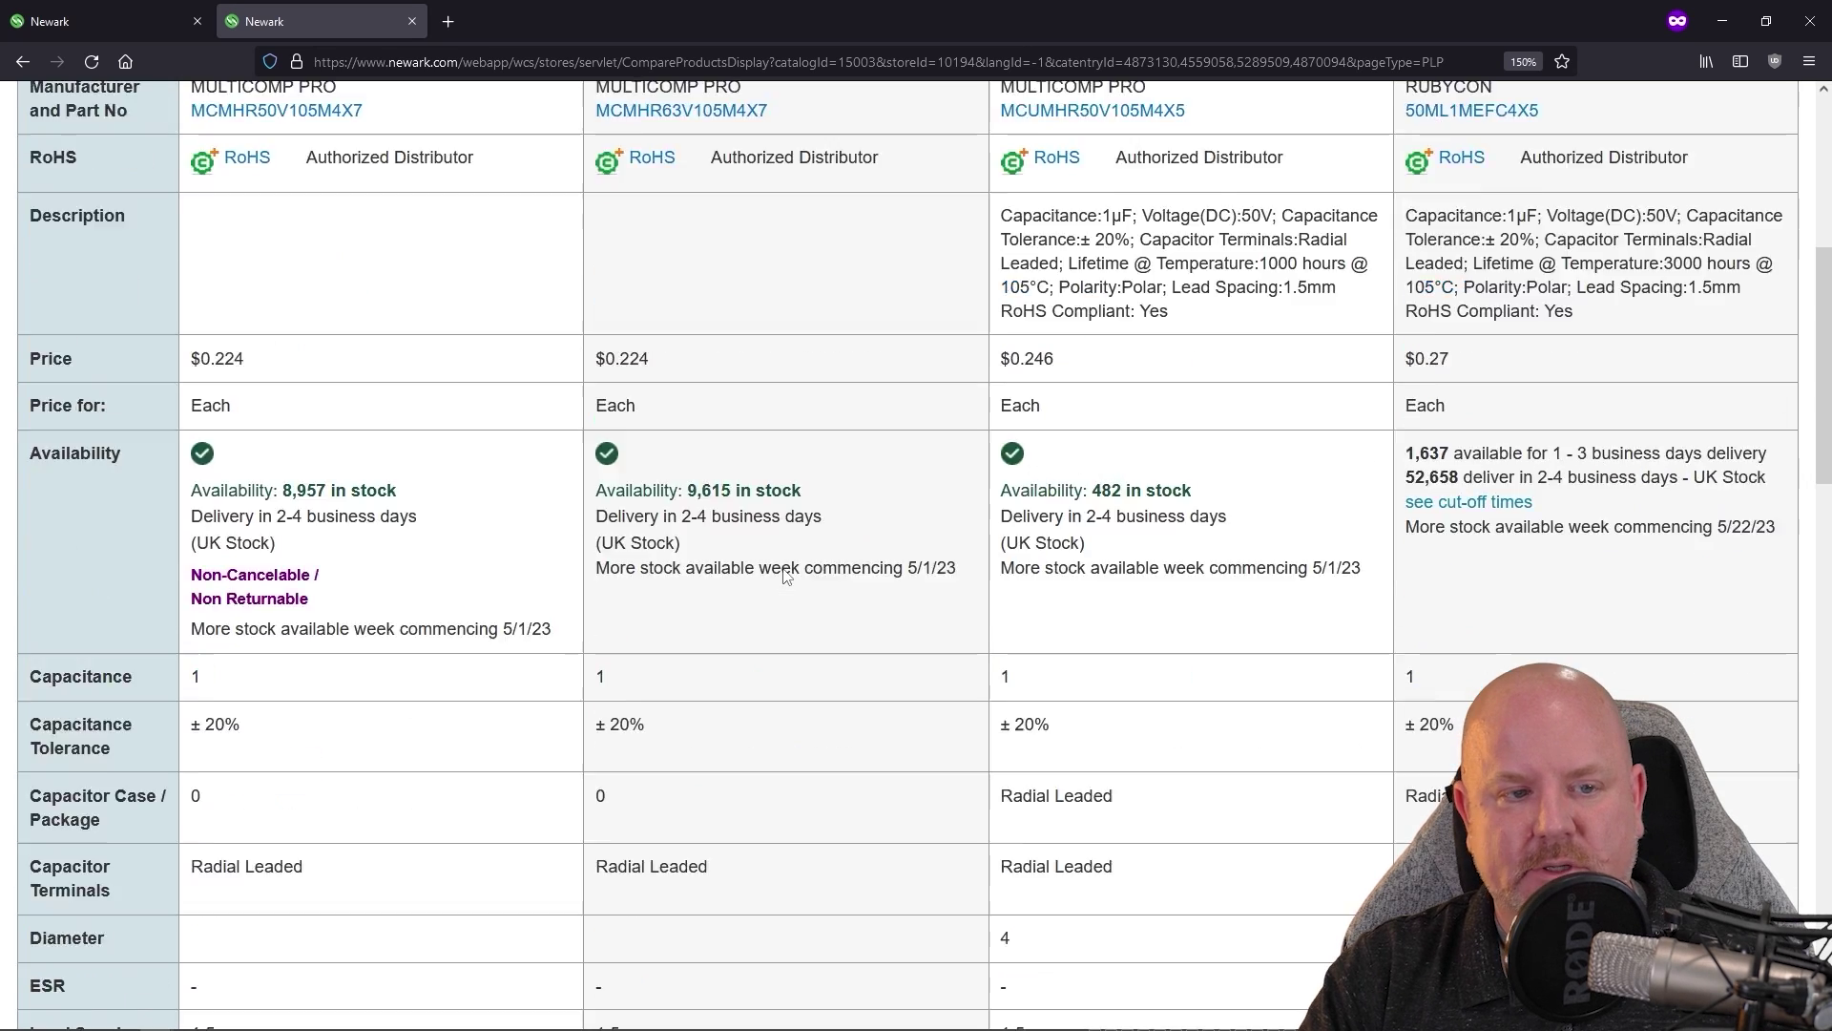
scroll(785, 567, "down", 2)
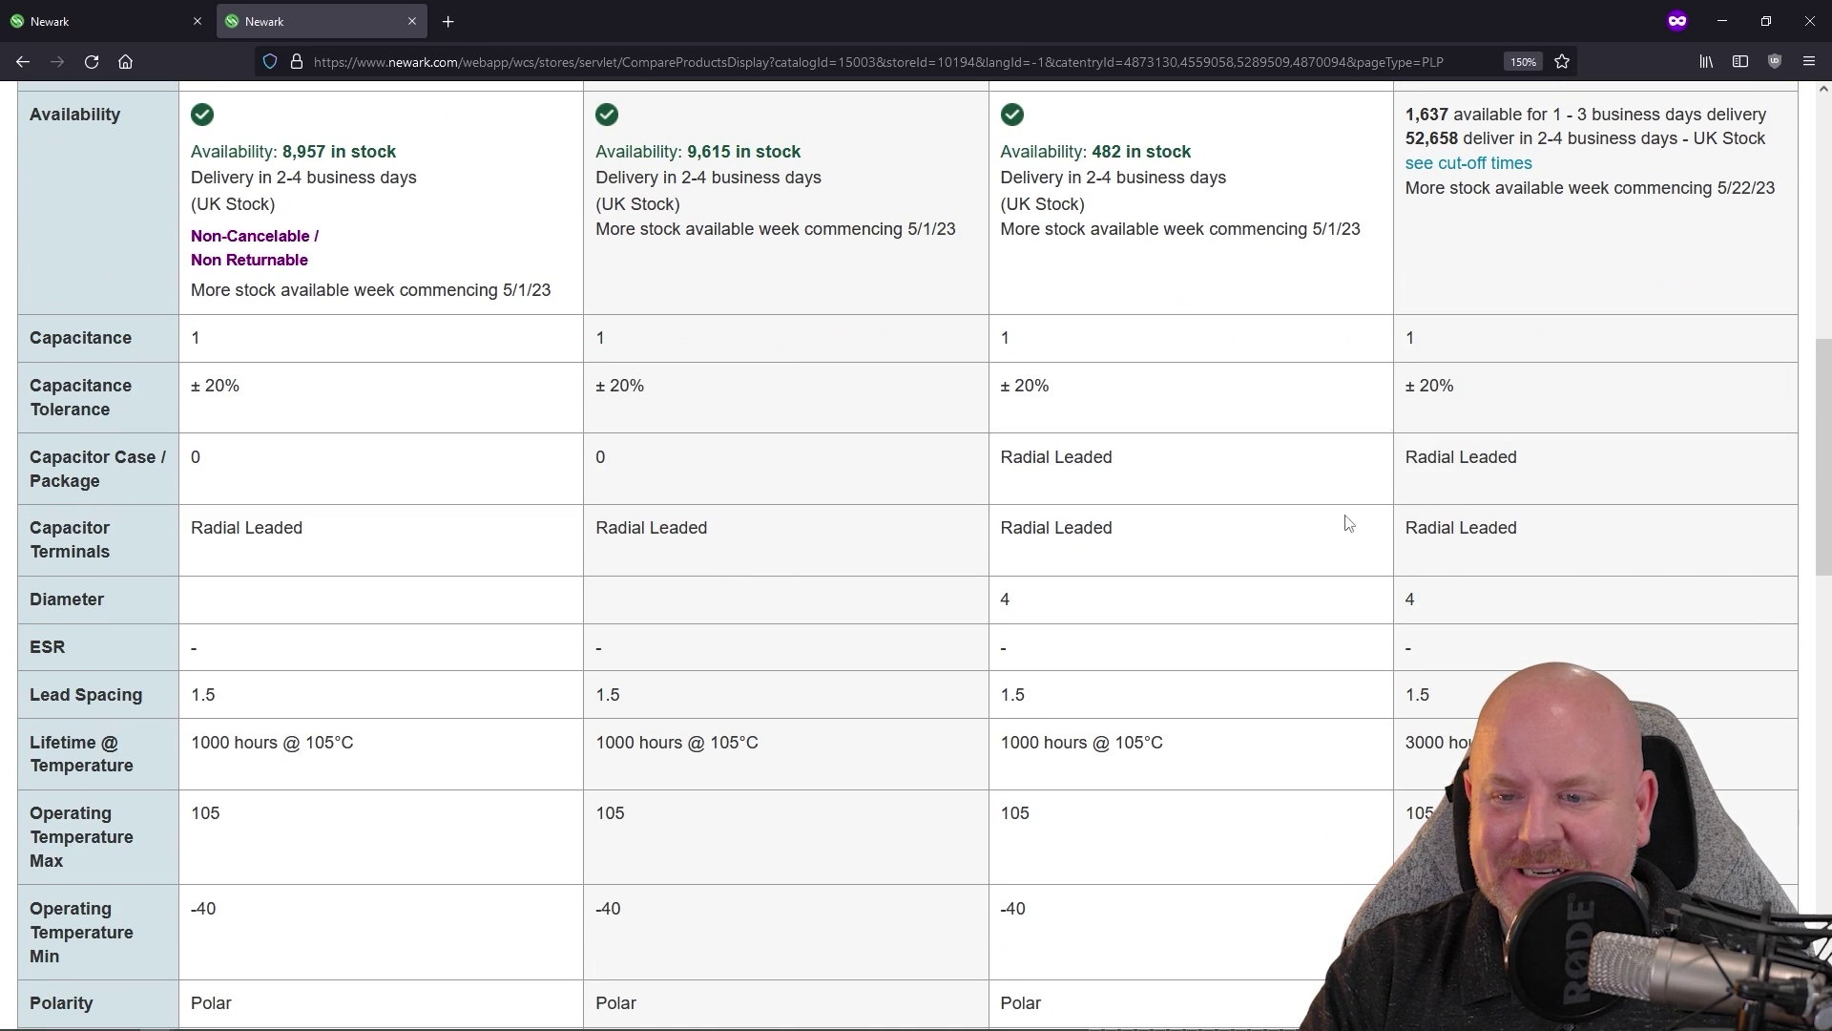
scroll(1157, 532, "down", 2)
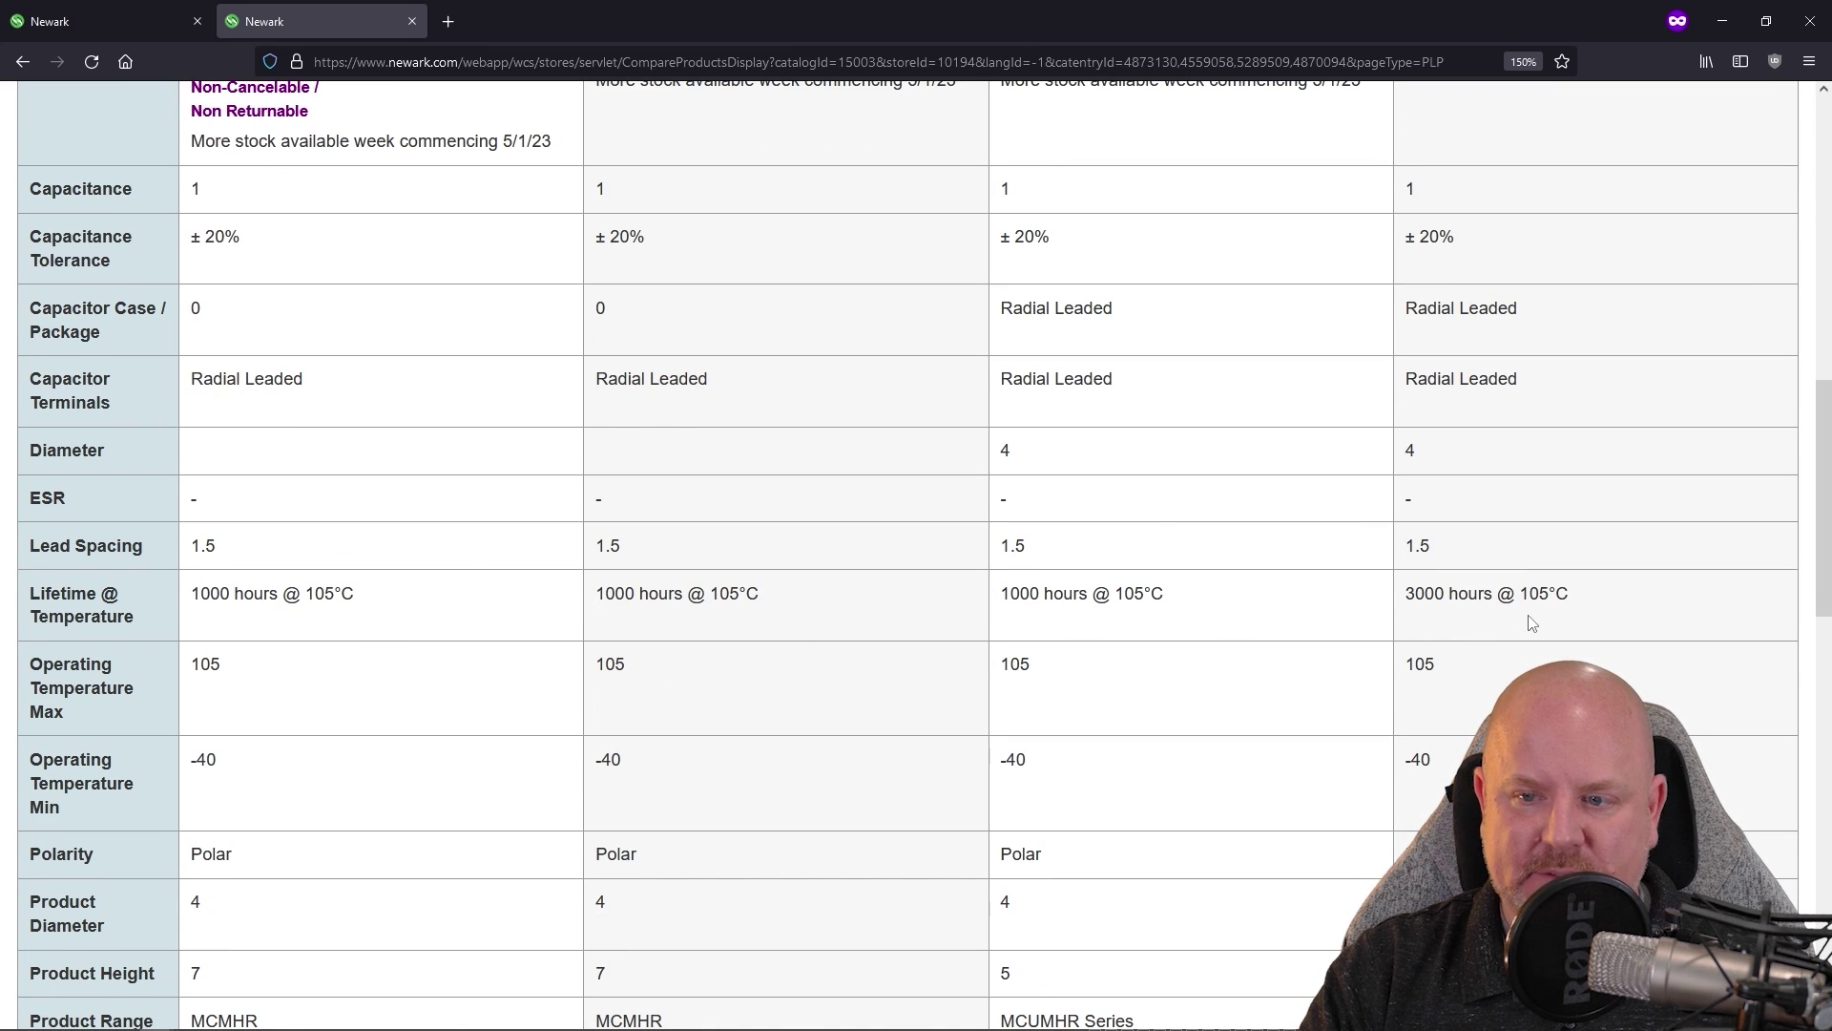
scroll(1531, 622, "up", 6)
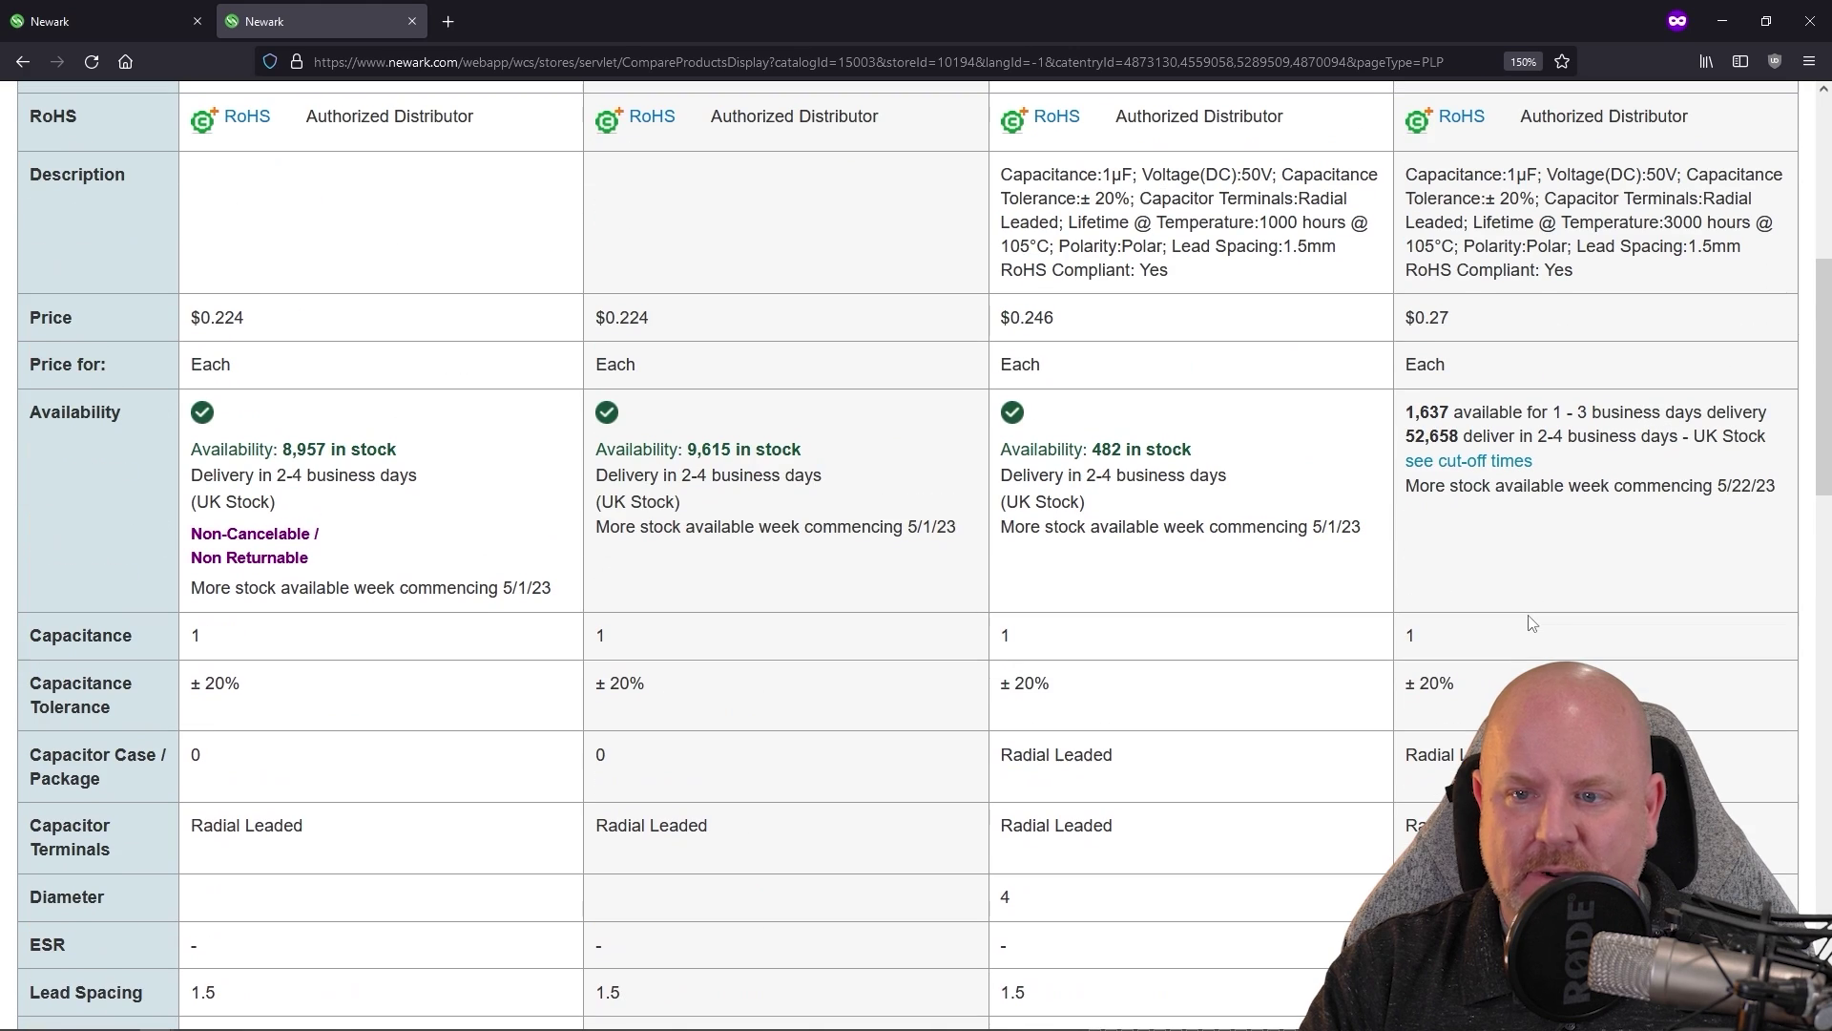
scroll(1423, 743, "down", 8)
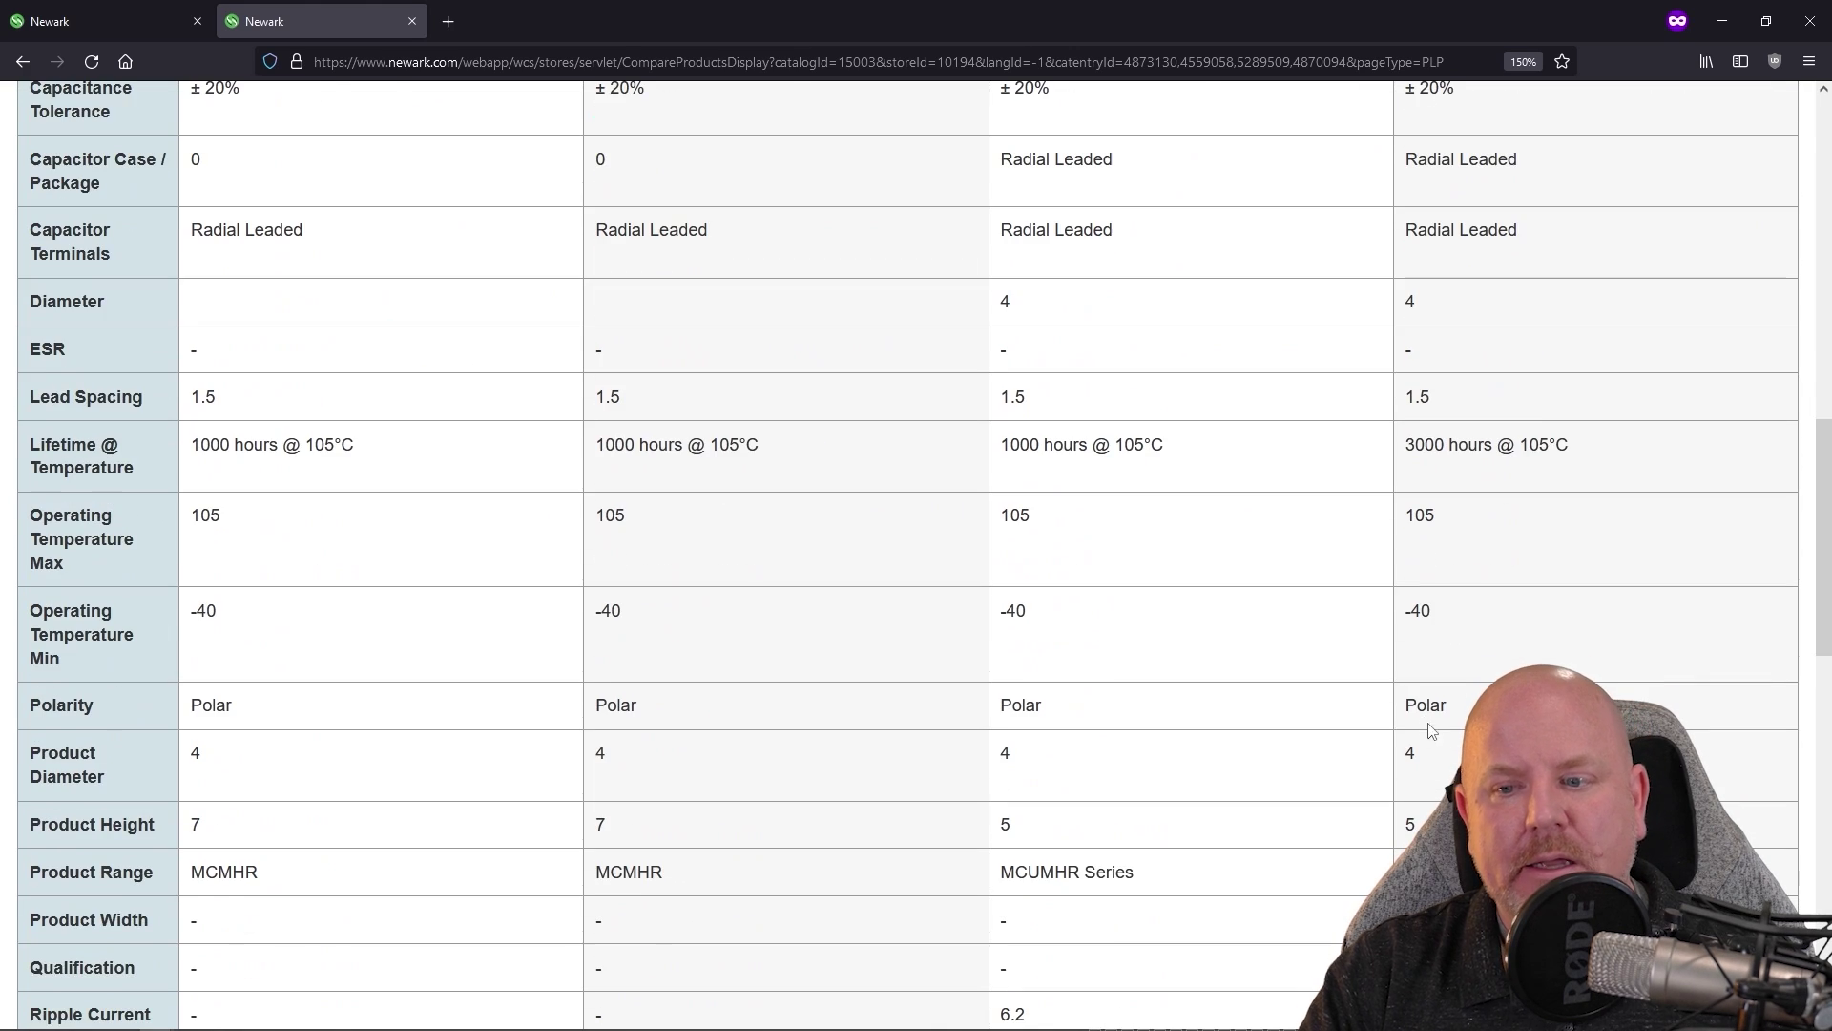
scroll(1503, 561, "down", 2)
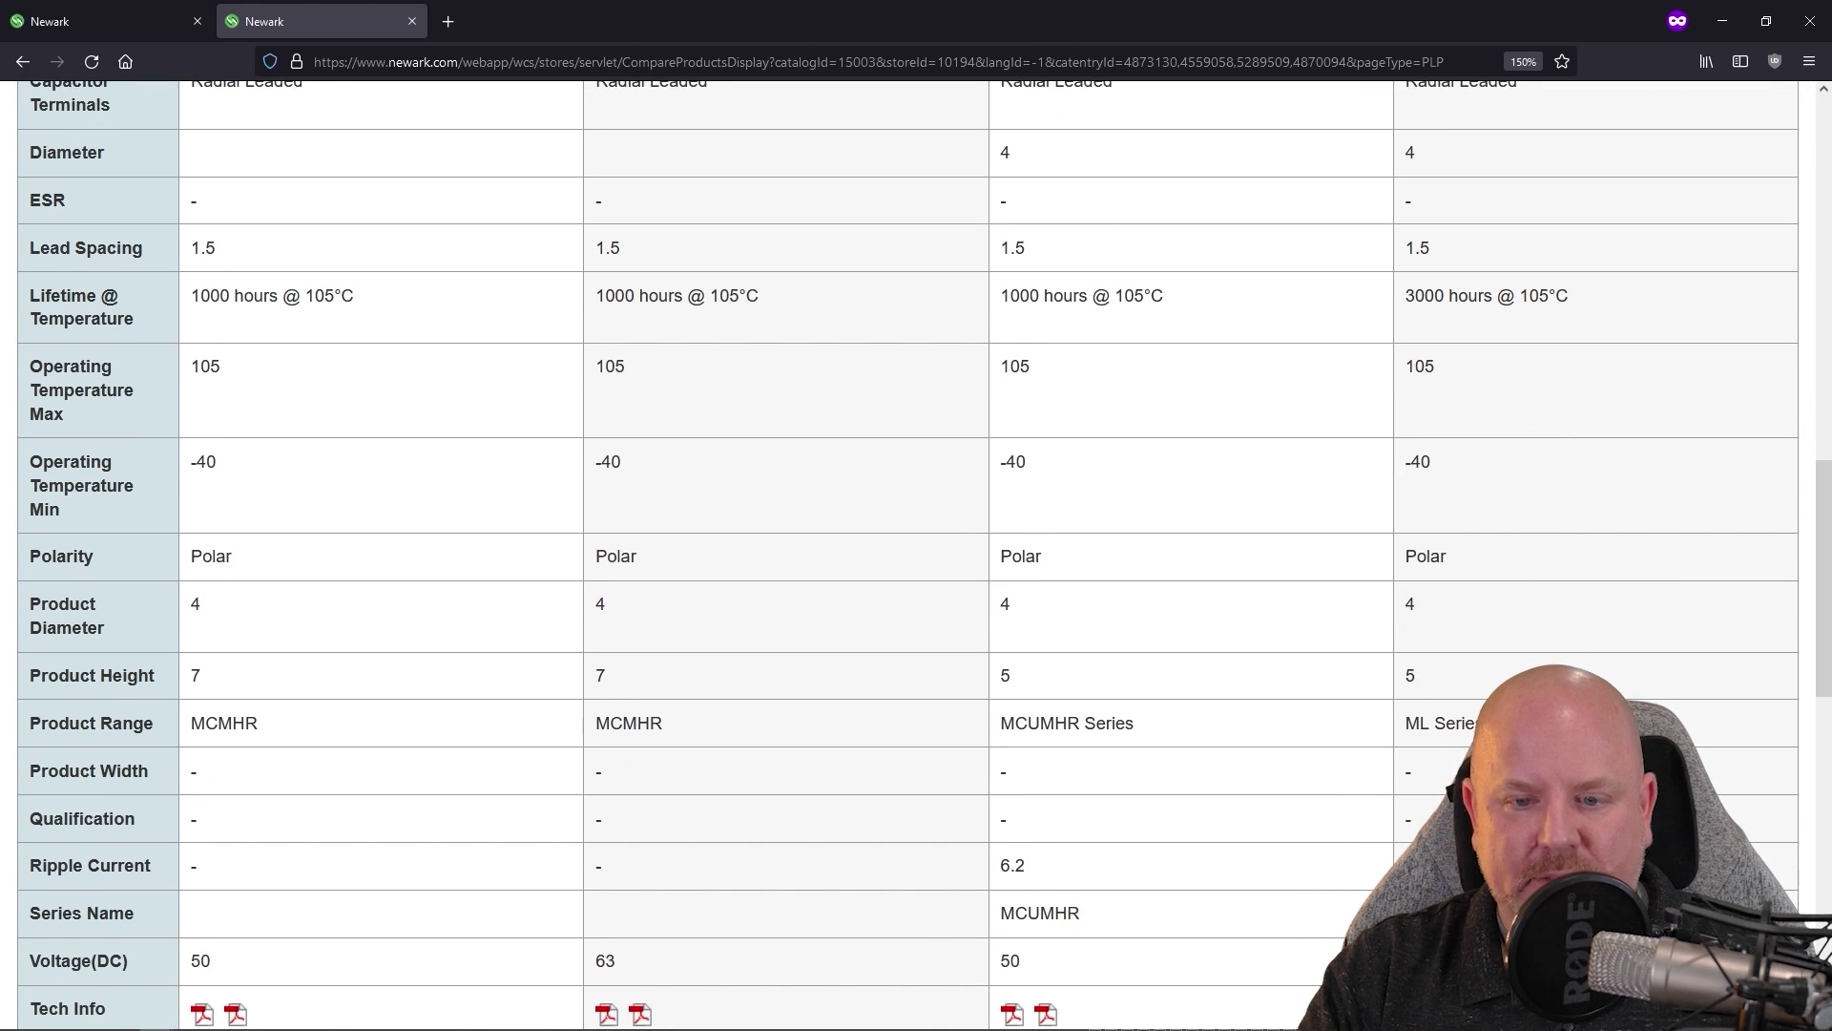
scroll(1527, 537, "down", 4)
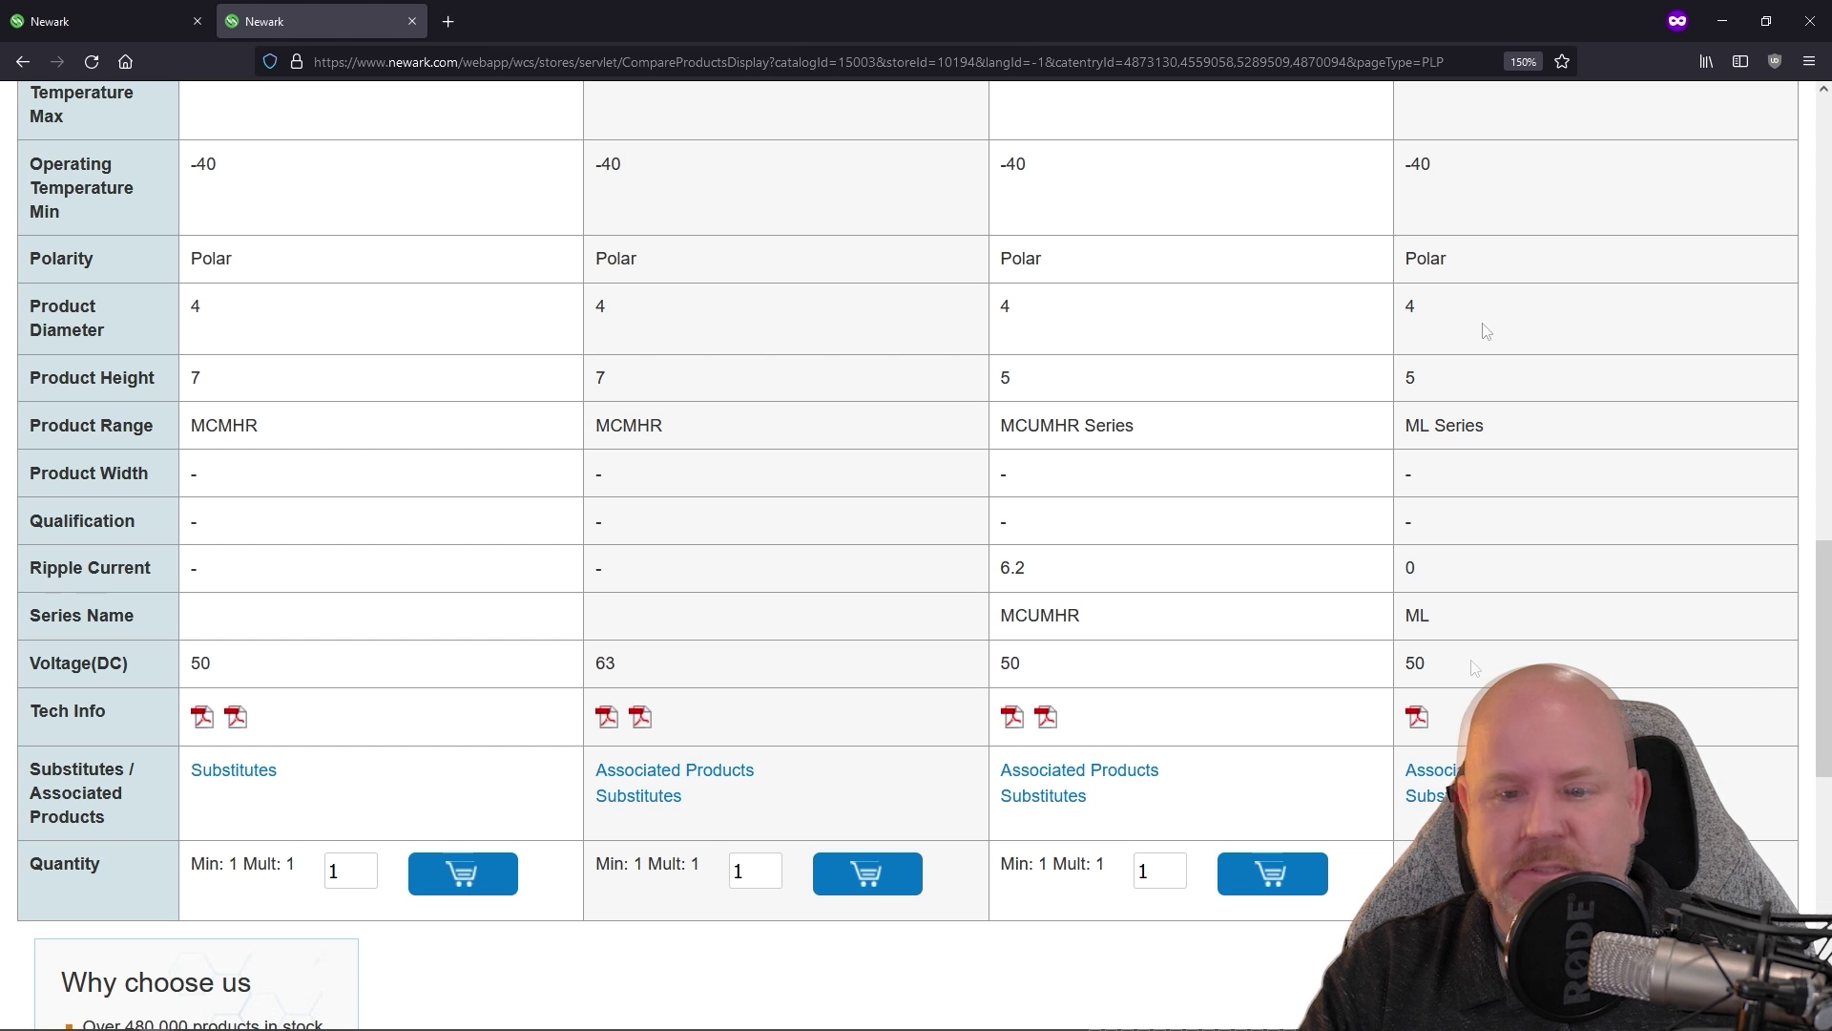
scroll(1475, 668, "up", 12)
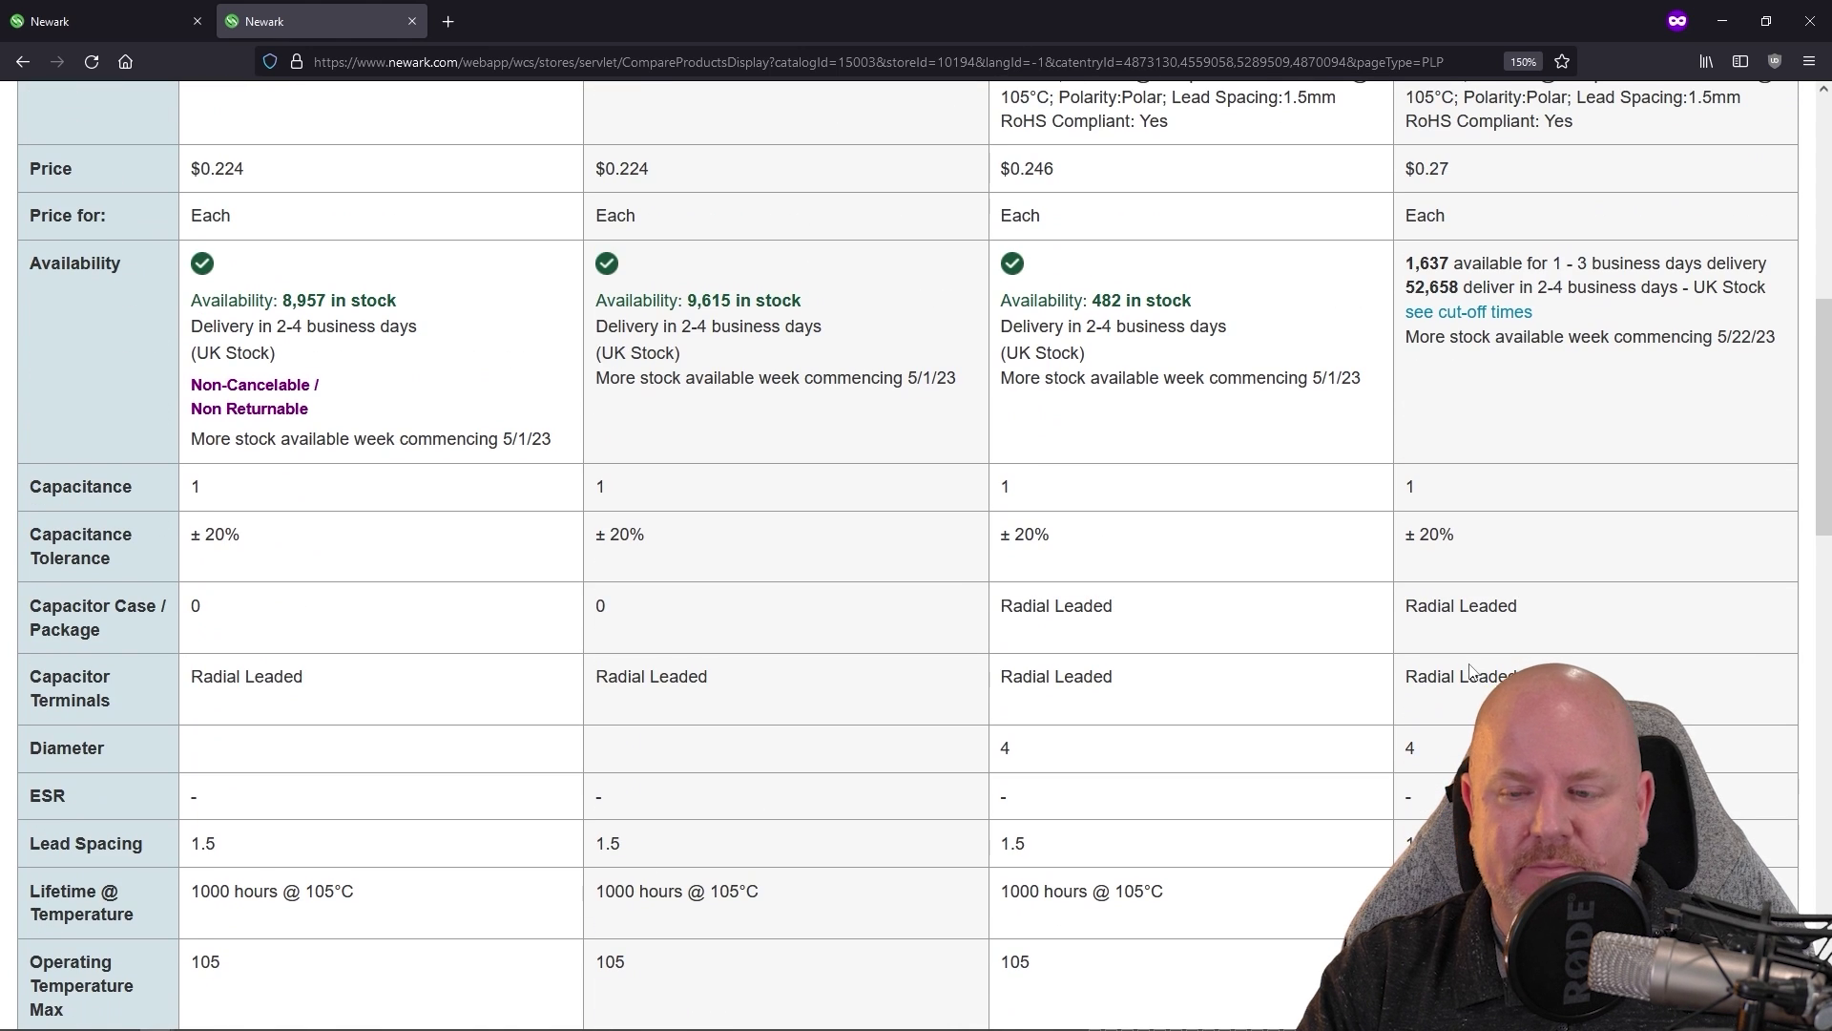
scroll(1467, 671, "down", 2)
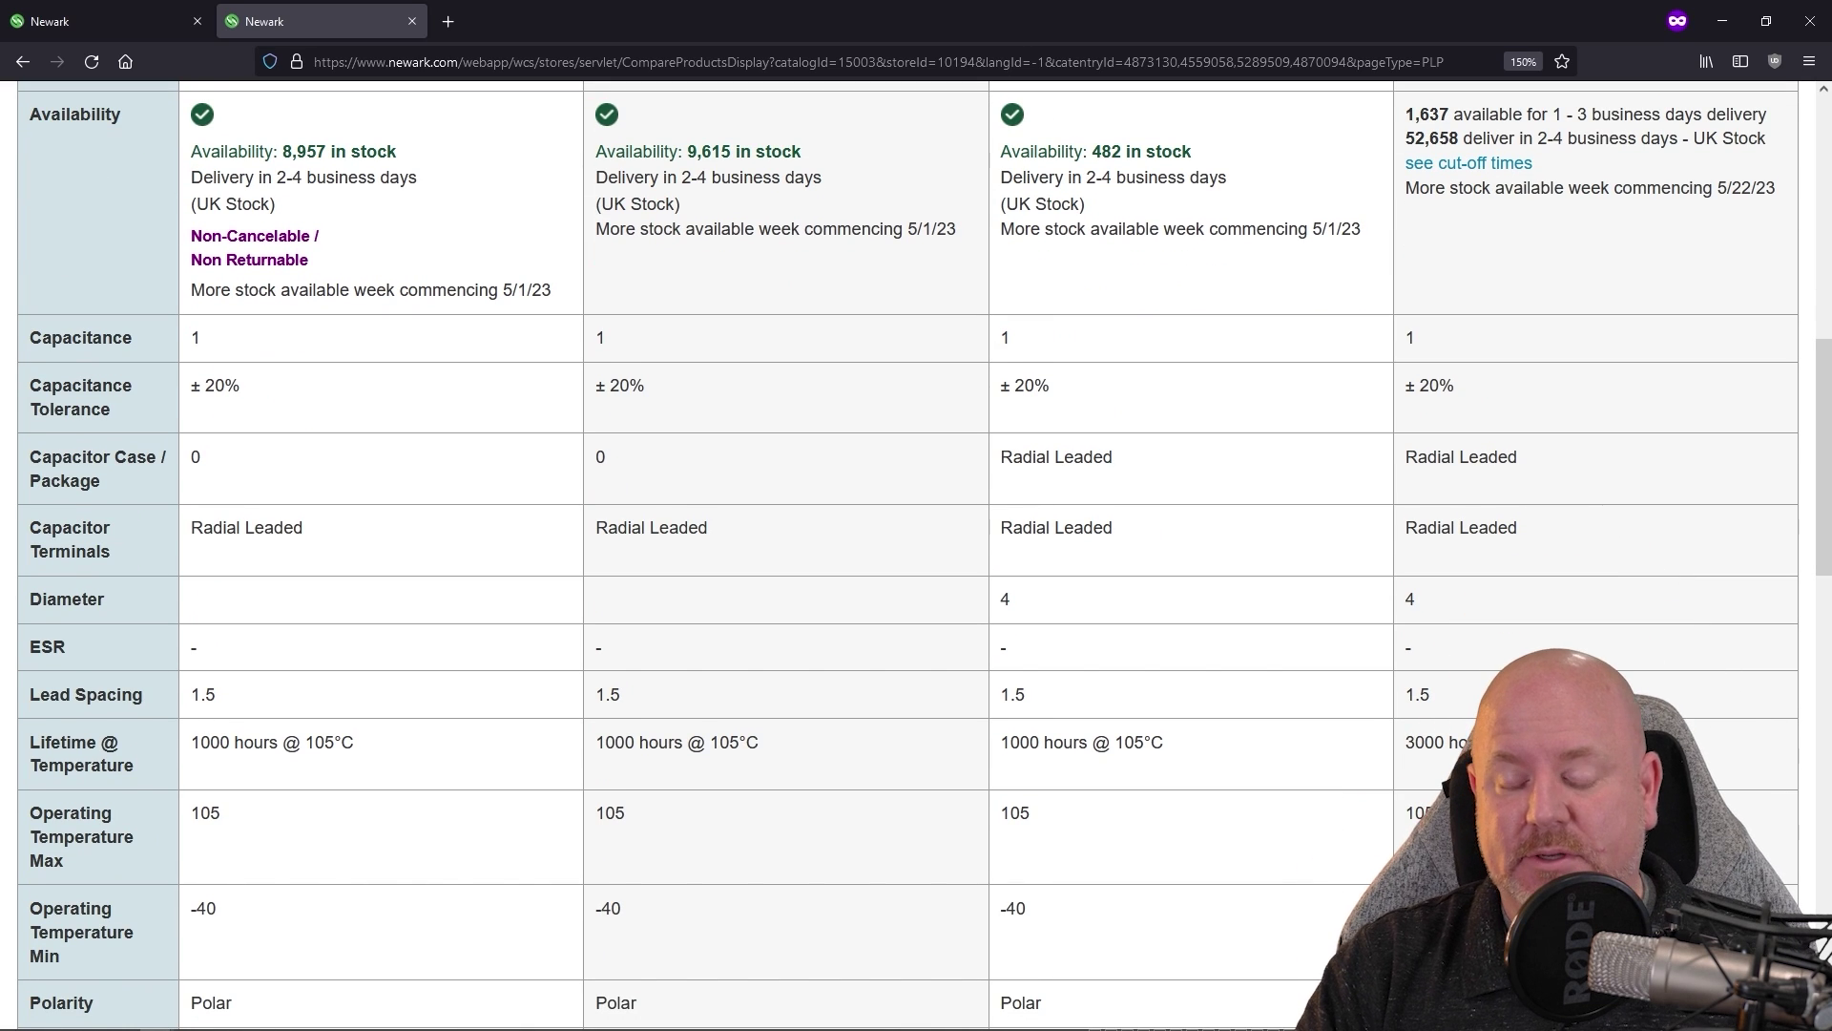
scroll(916, 554, "up", 12)
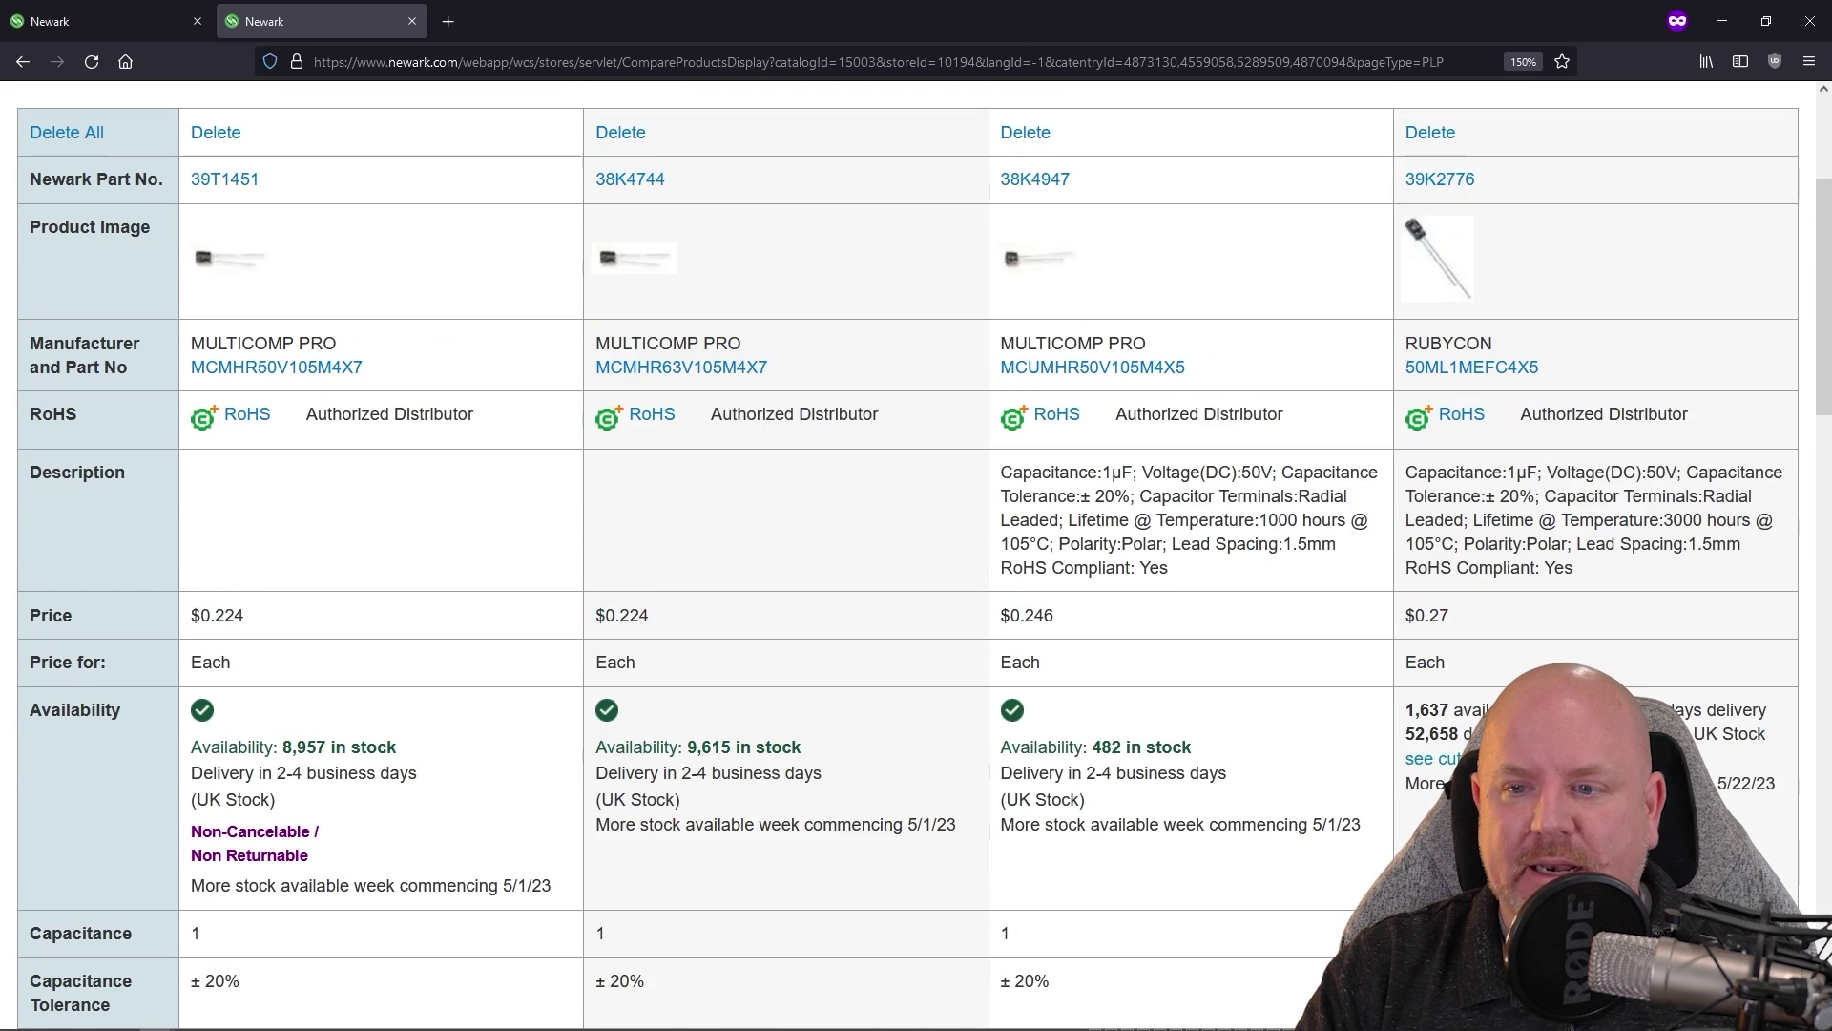
scroll(916, 554, "down", 4)
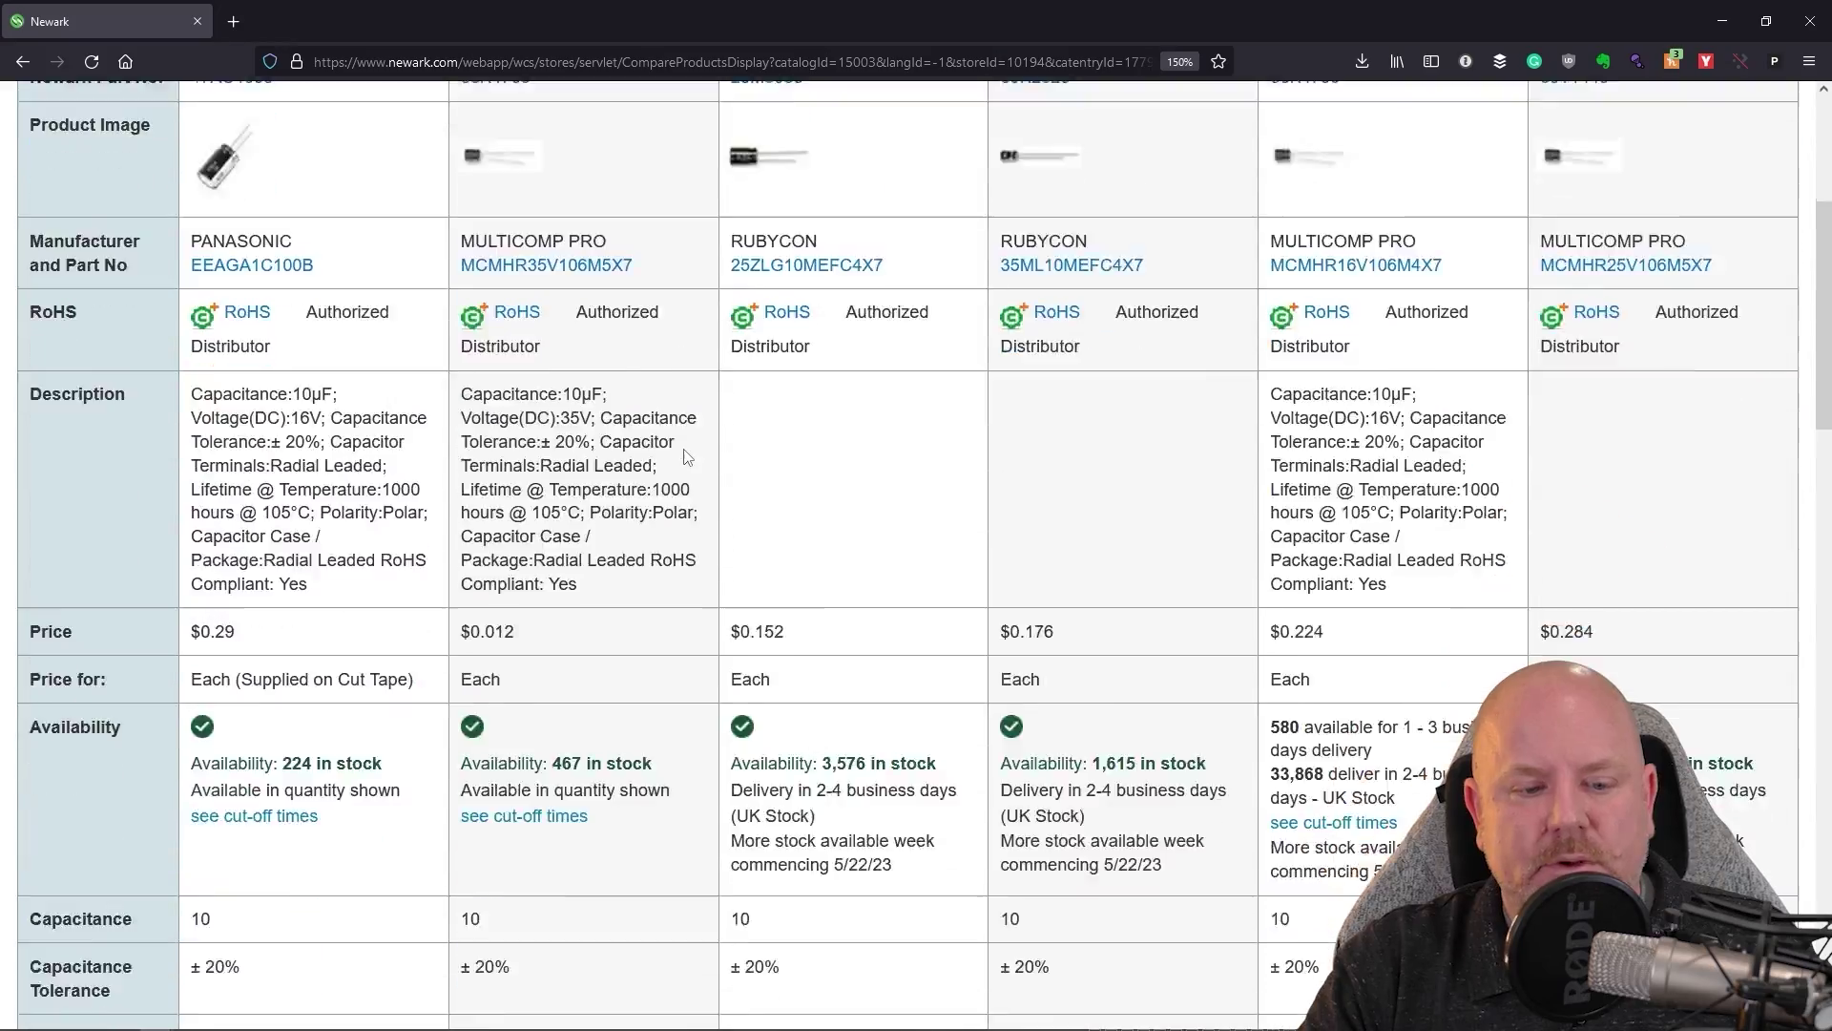
- Scroll the six-part 10µF comparison and highlight the Rubycon ML's 5000 hours @ 105°C lifetime
scroll(688, 457, "down", 5)
scroll(691, 470, "down", 3)
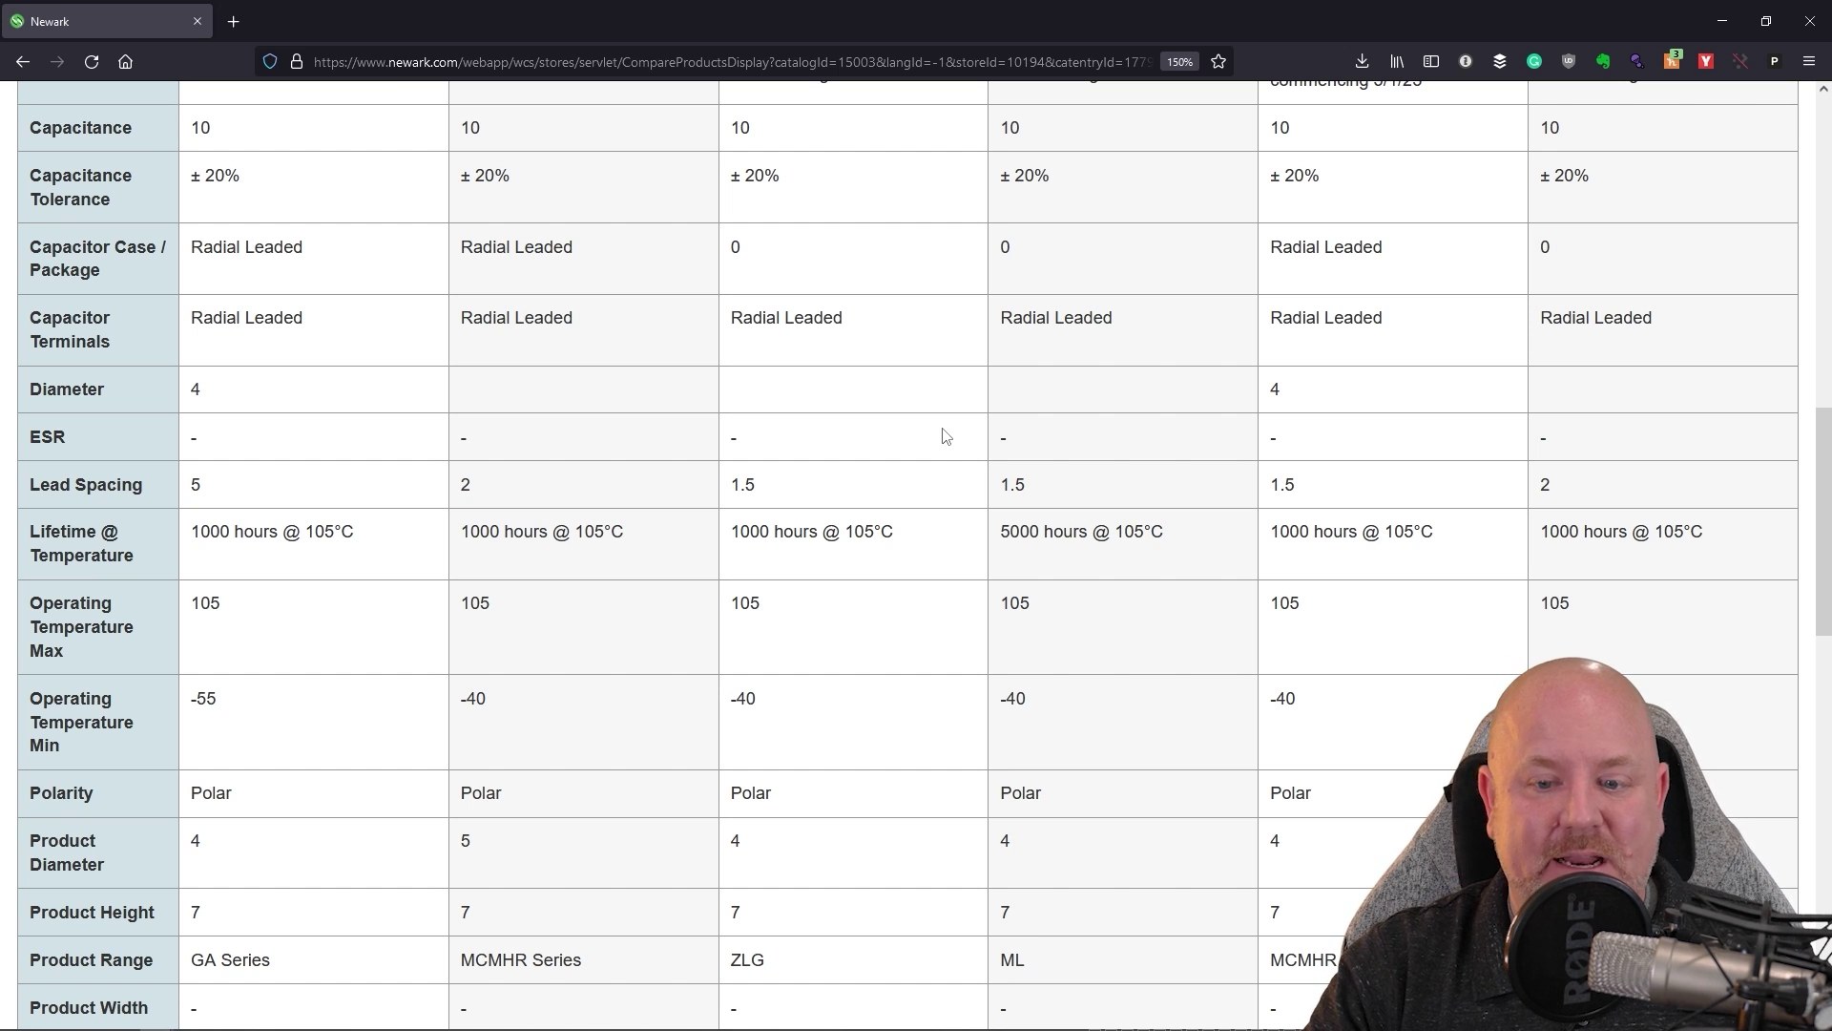
scroll(945, 436, "down", 3)
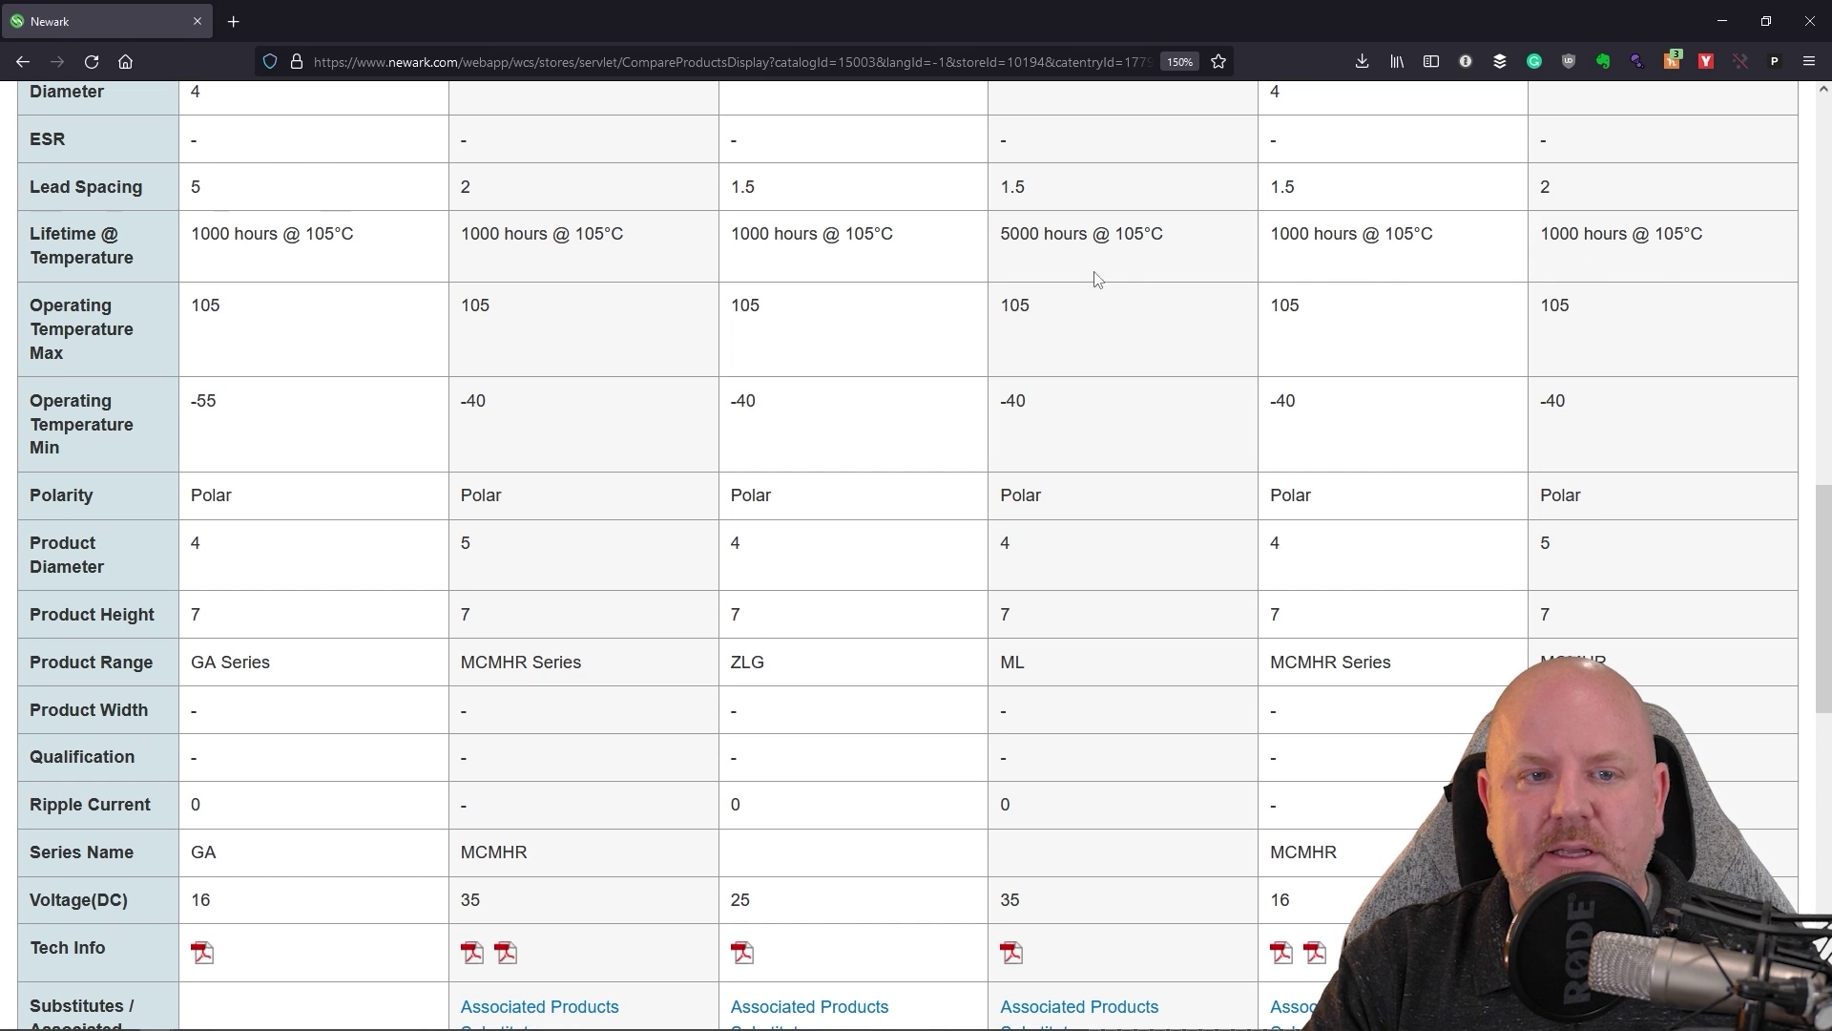
triple_click(1078, 236)
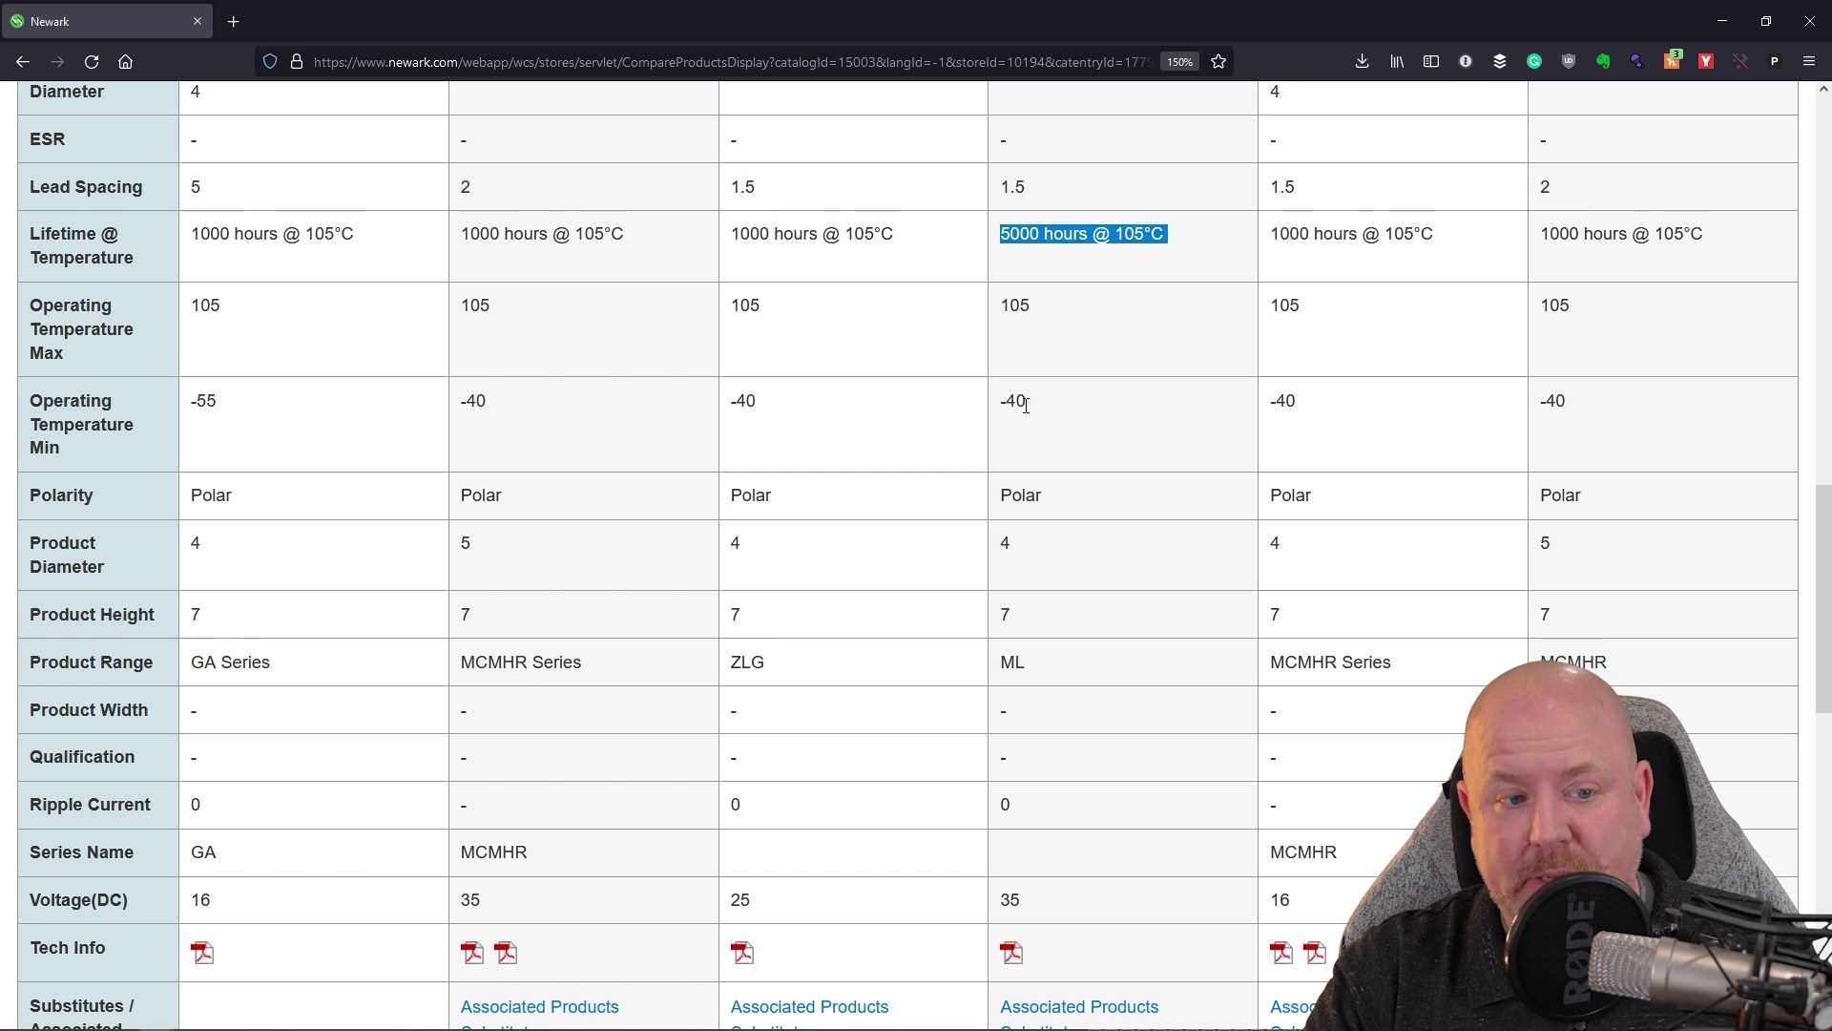
scroll(1026, 405, "down", 2)
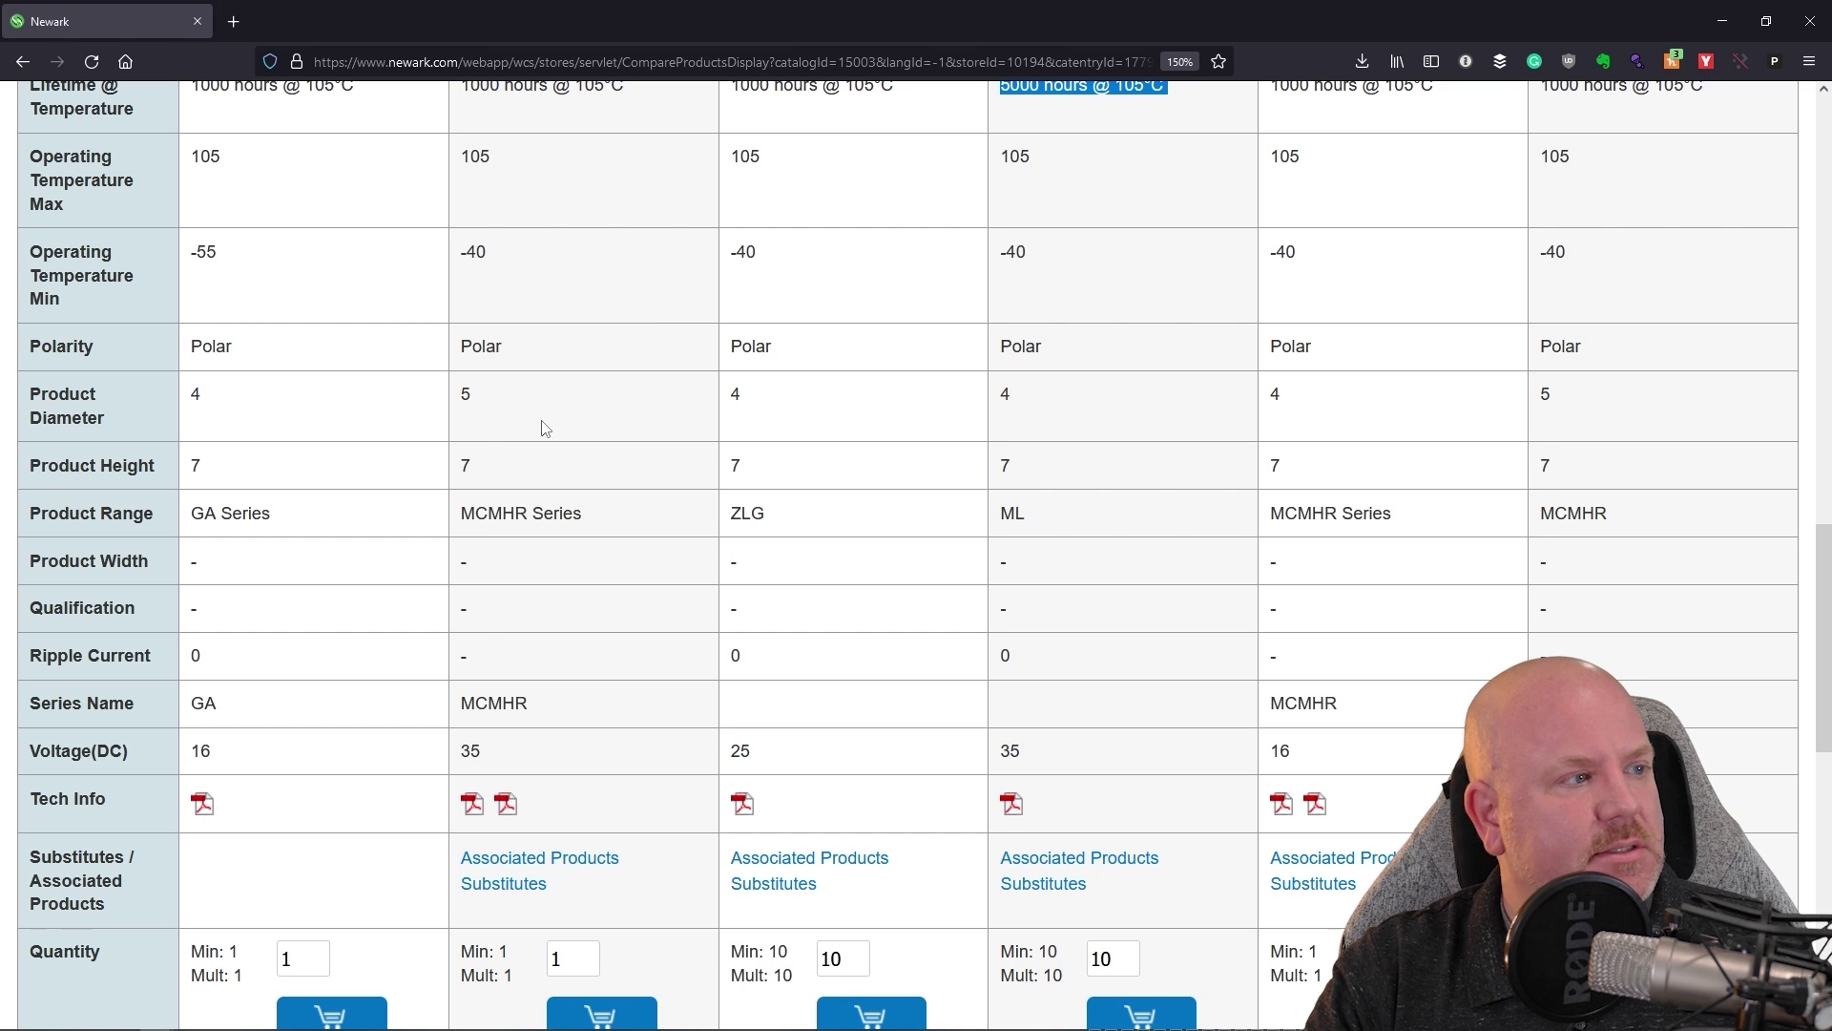
scroll(1076, 454, "down", 4)
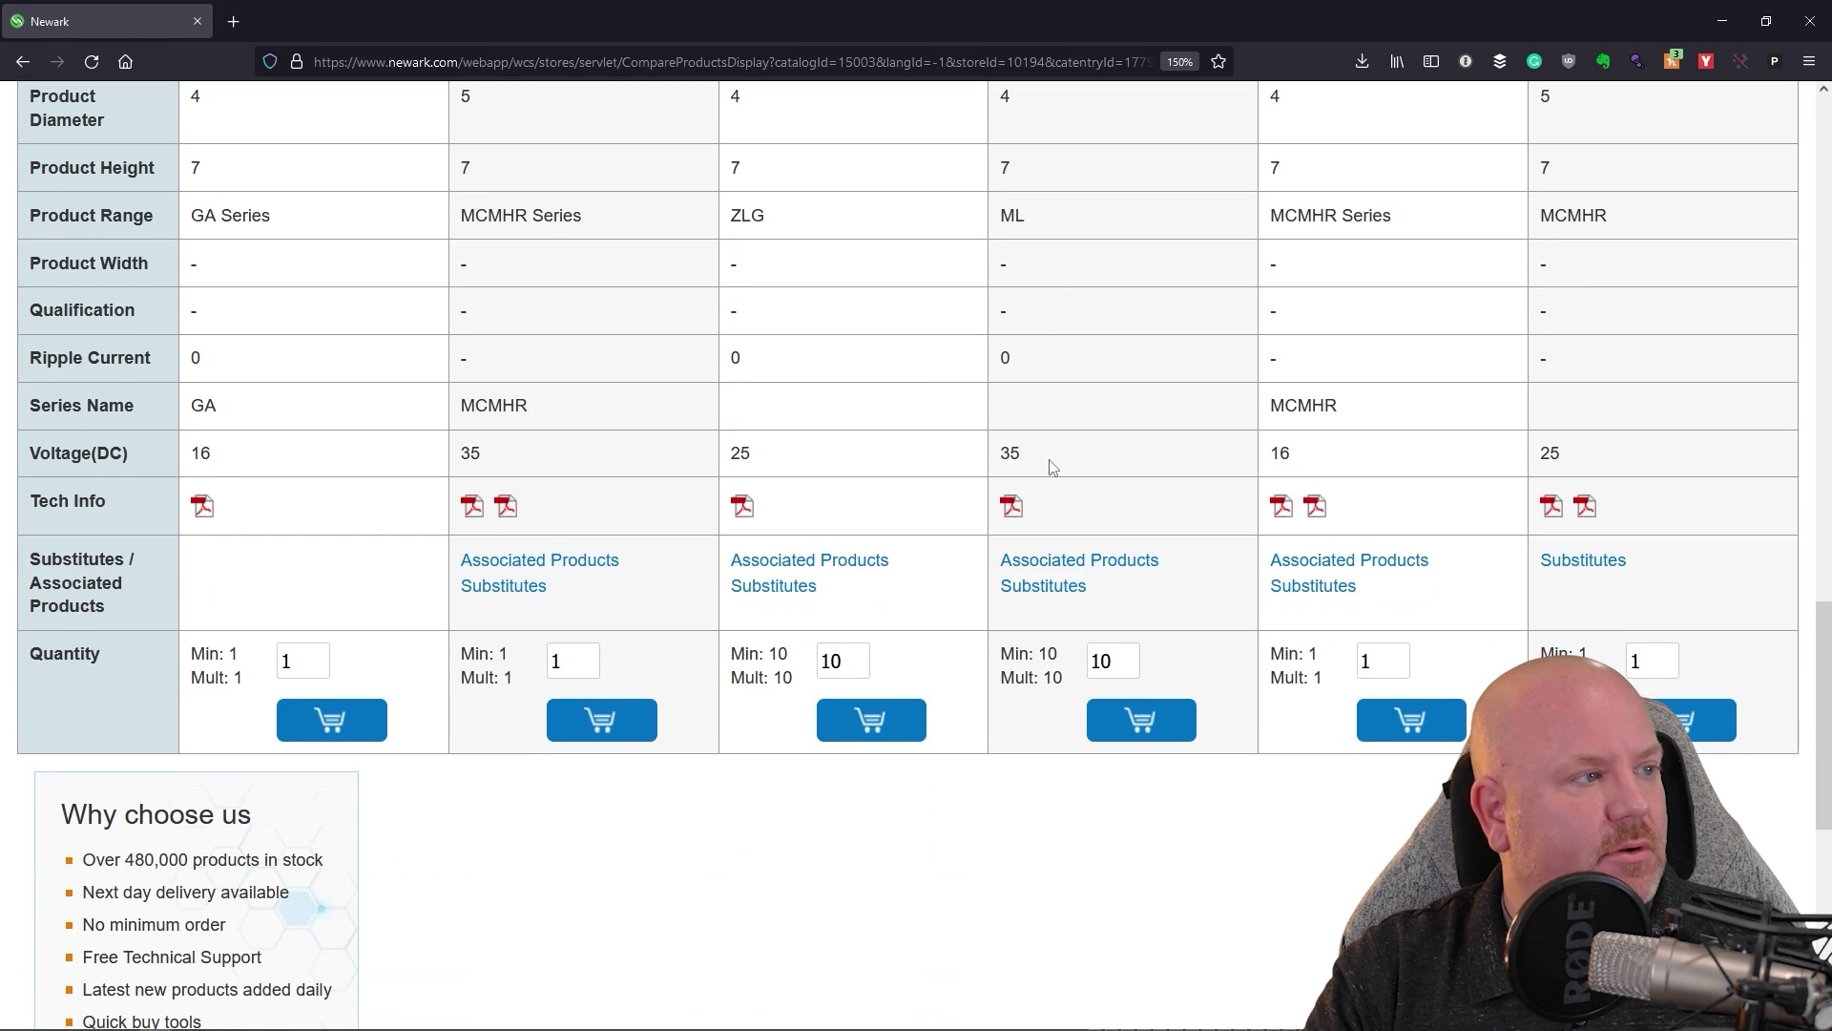
scroll(1090, 585, "up", 20)
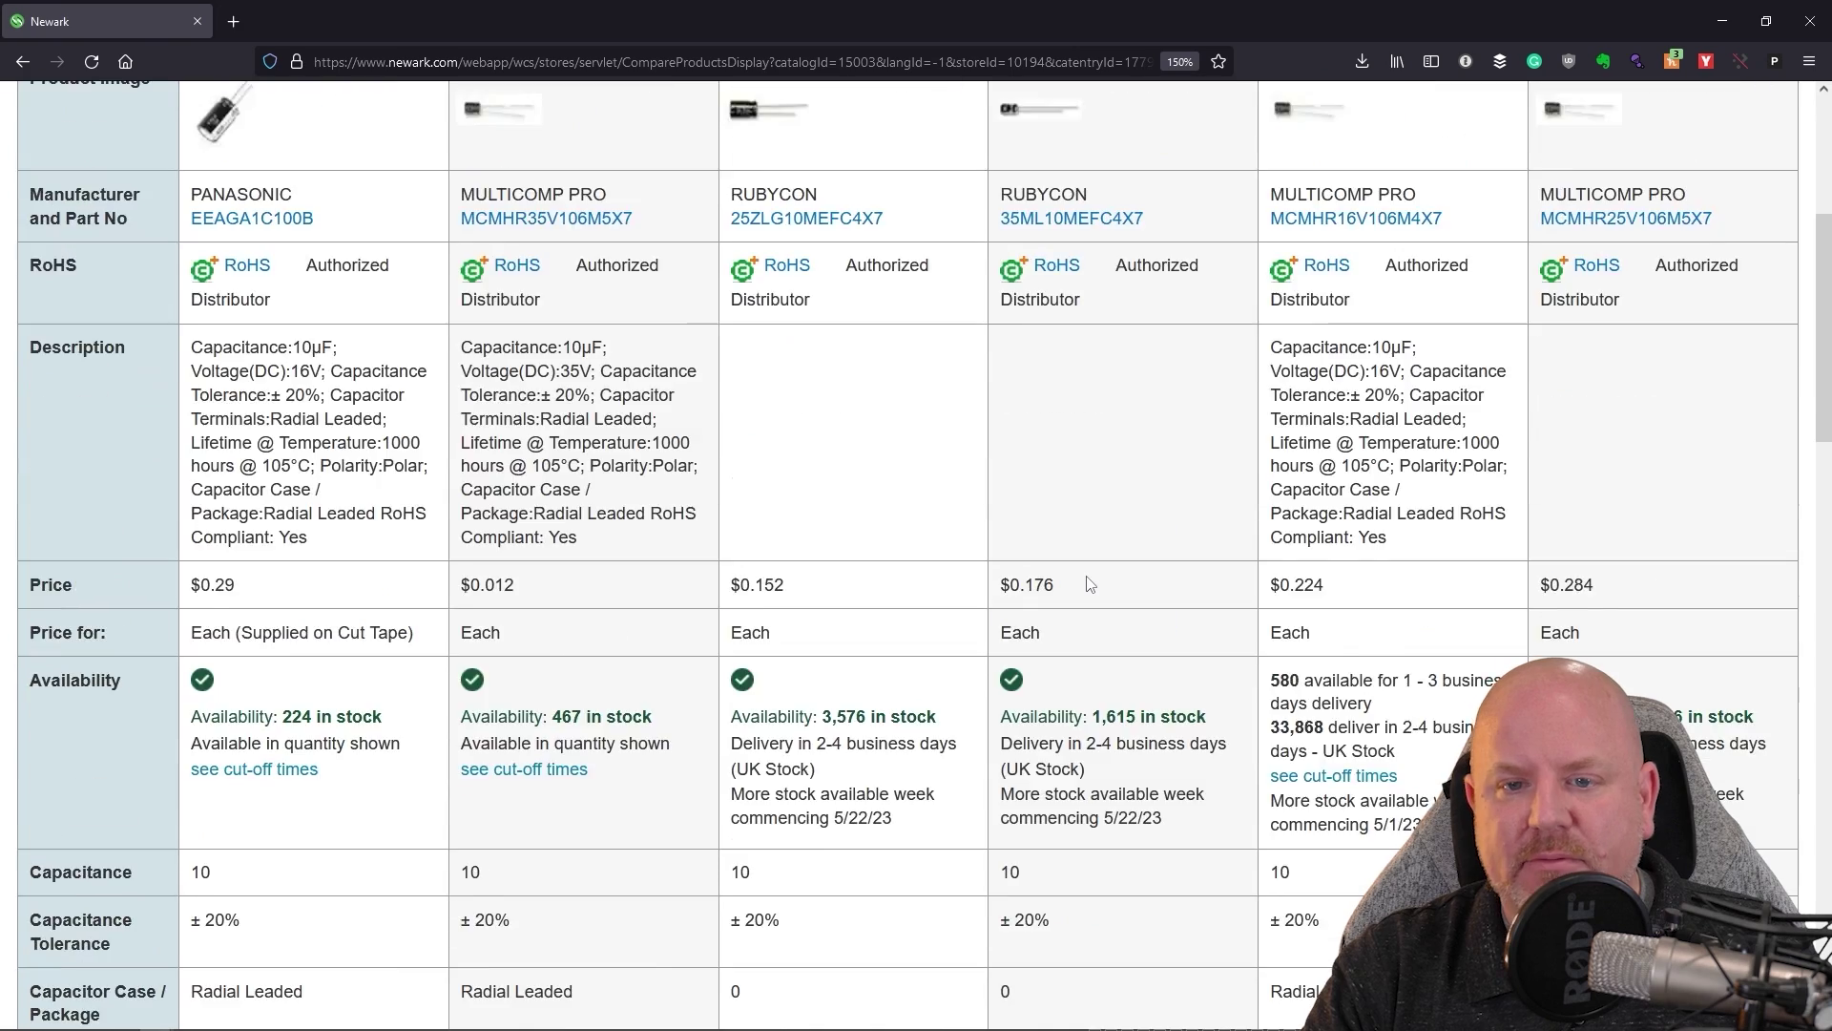
scroll(1089, 584, "down", 6)
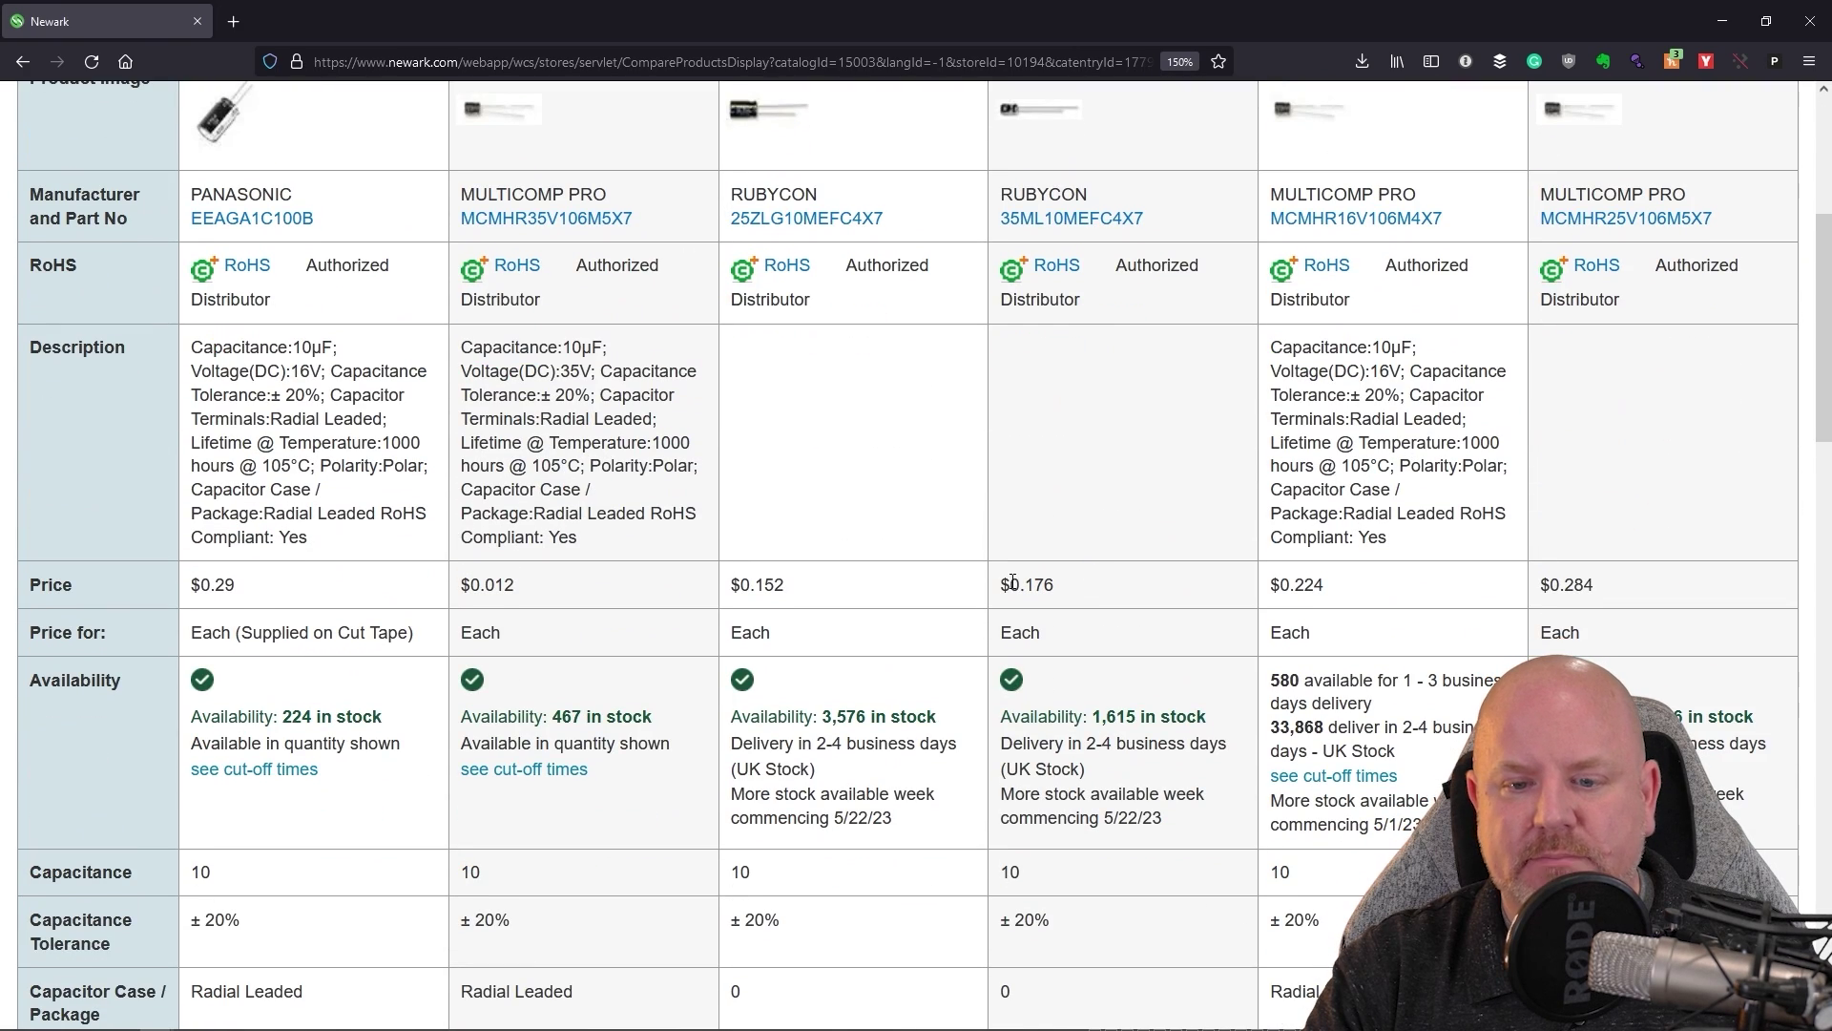
left_click(1020, 586)
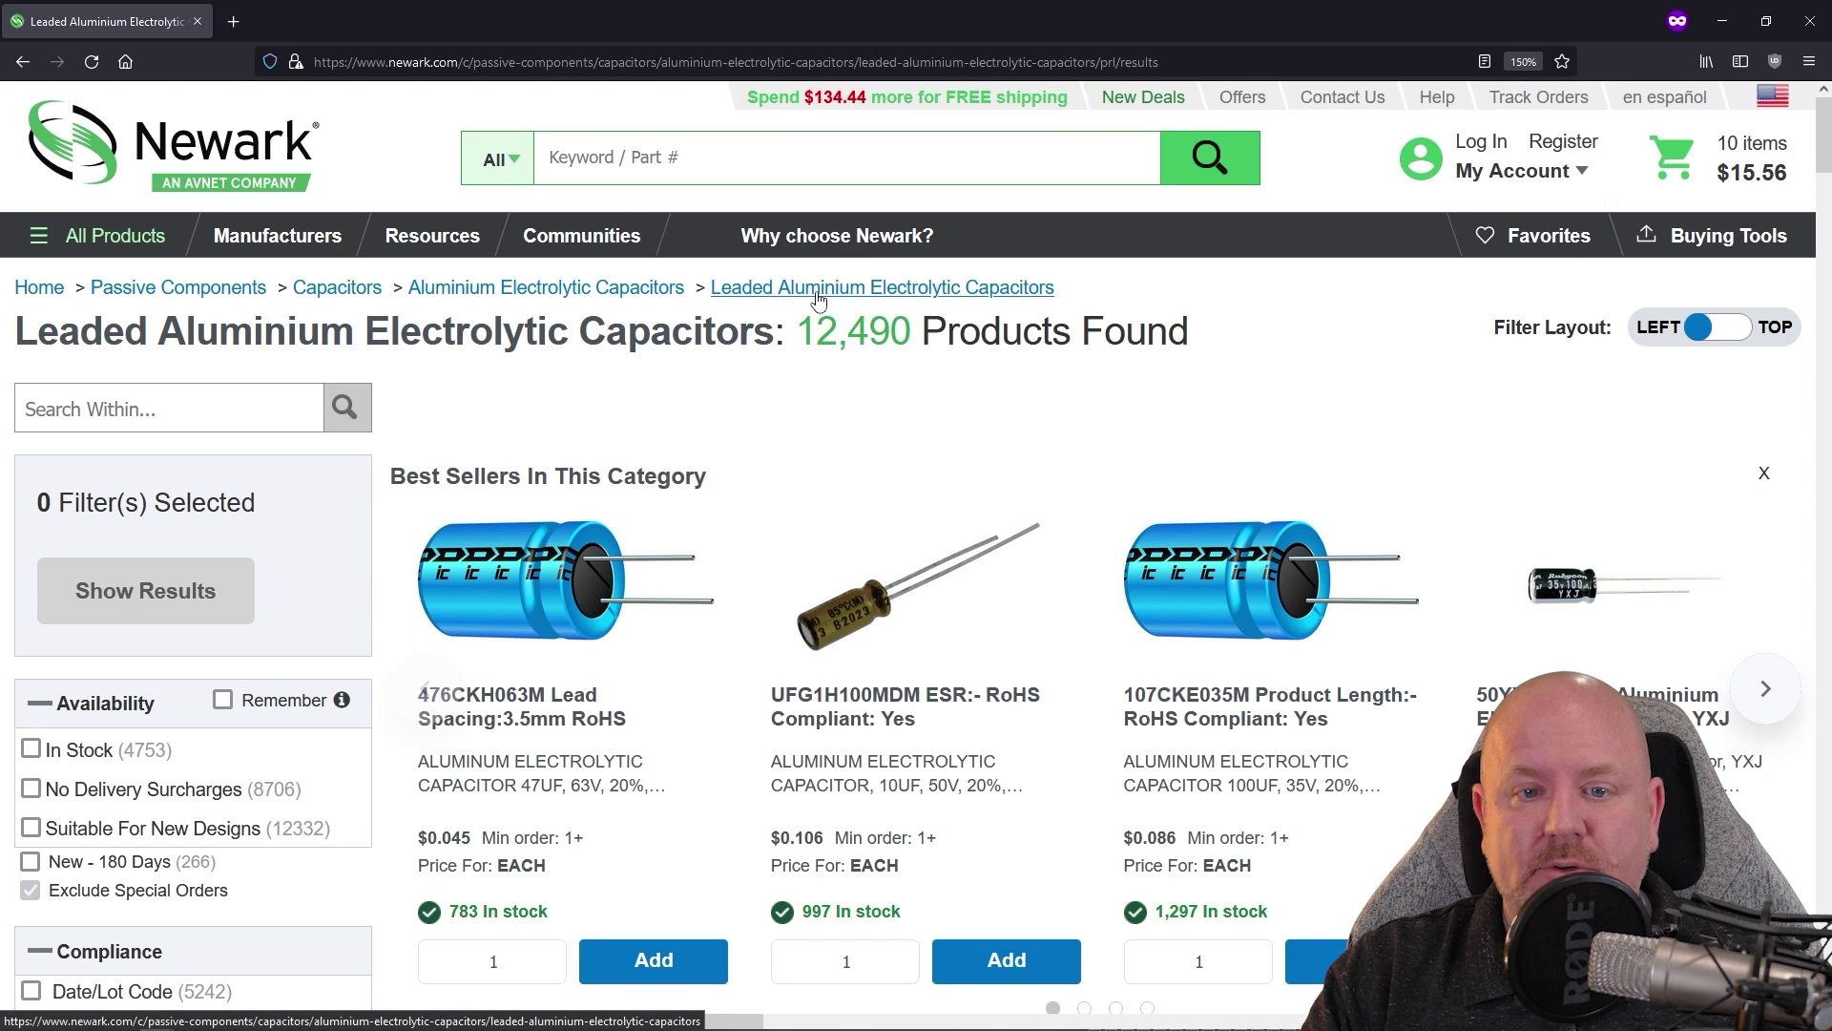
- Return to the Leaded Aluminium Electrolytic Capacitors listing and filter to in-stock 1µF parts
left_click(877, 302)
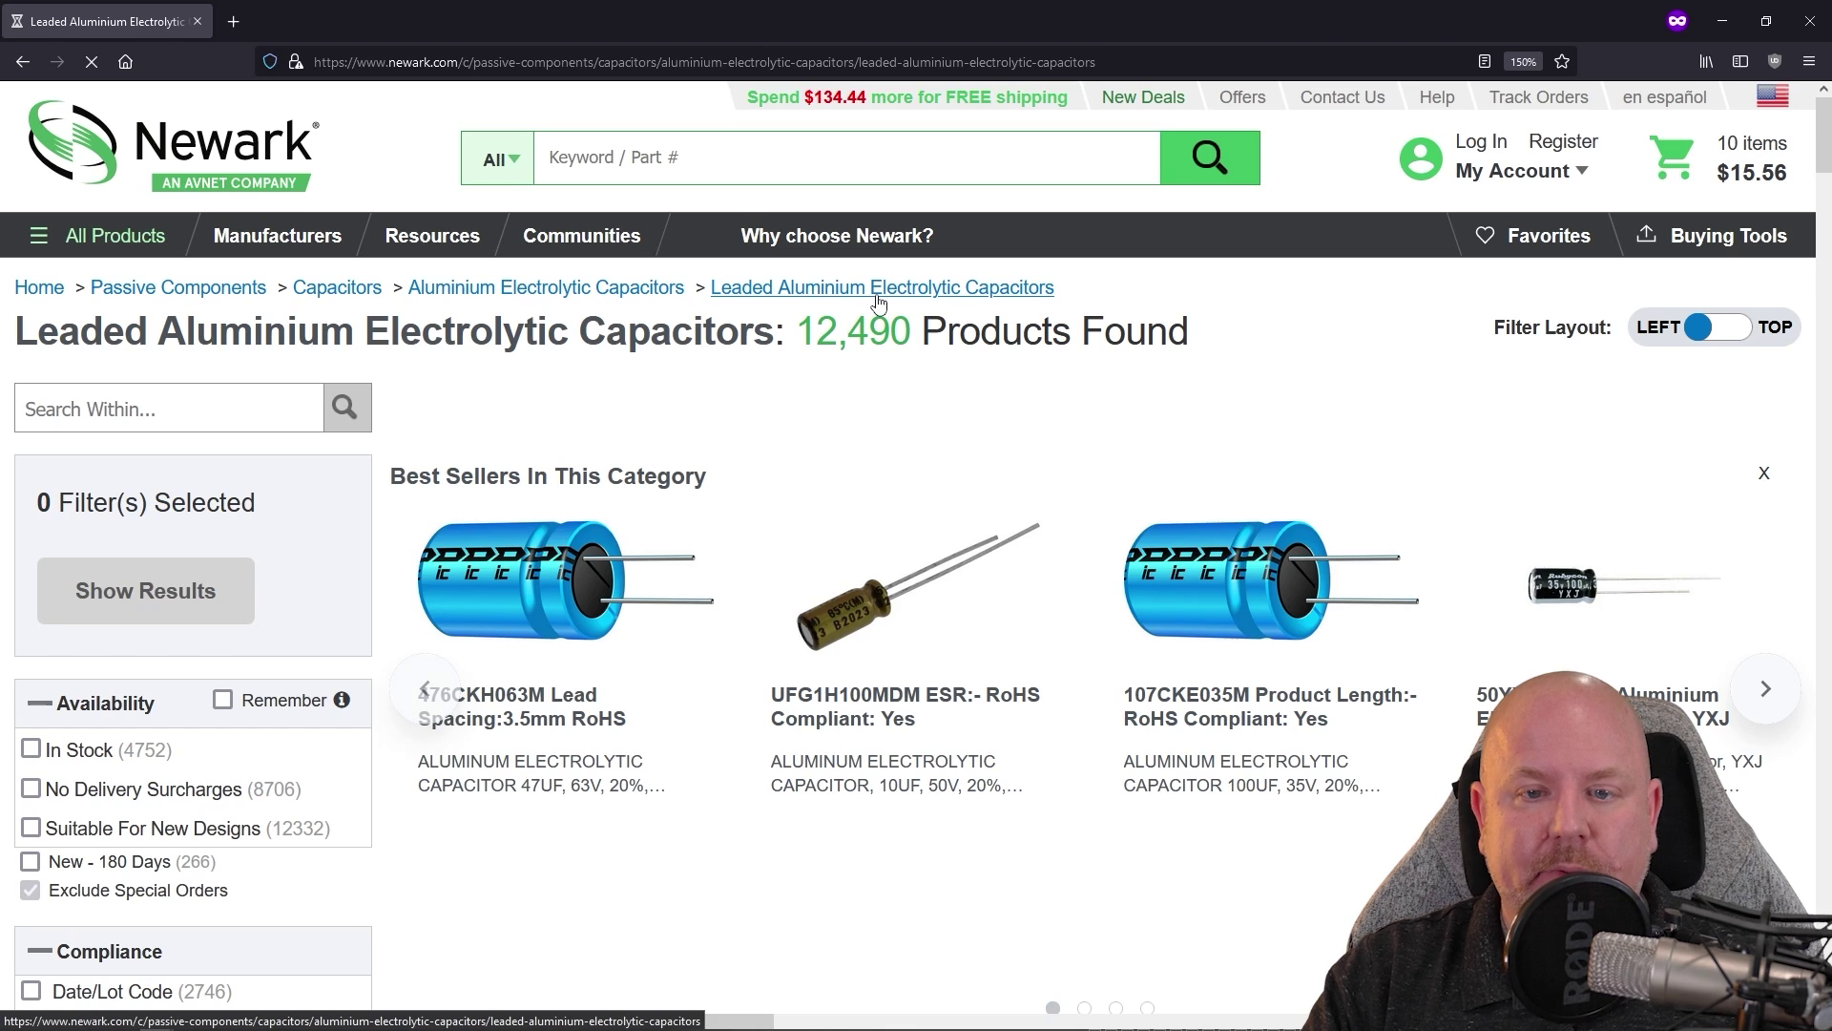
left_click(30, 749)
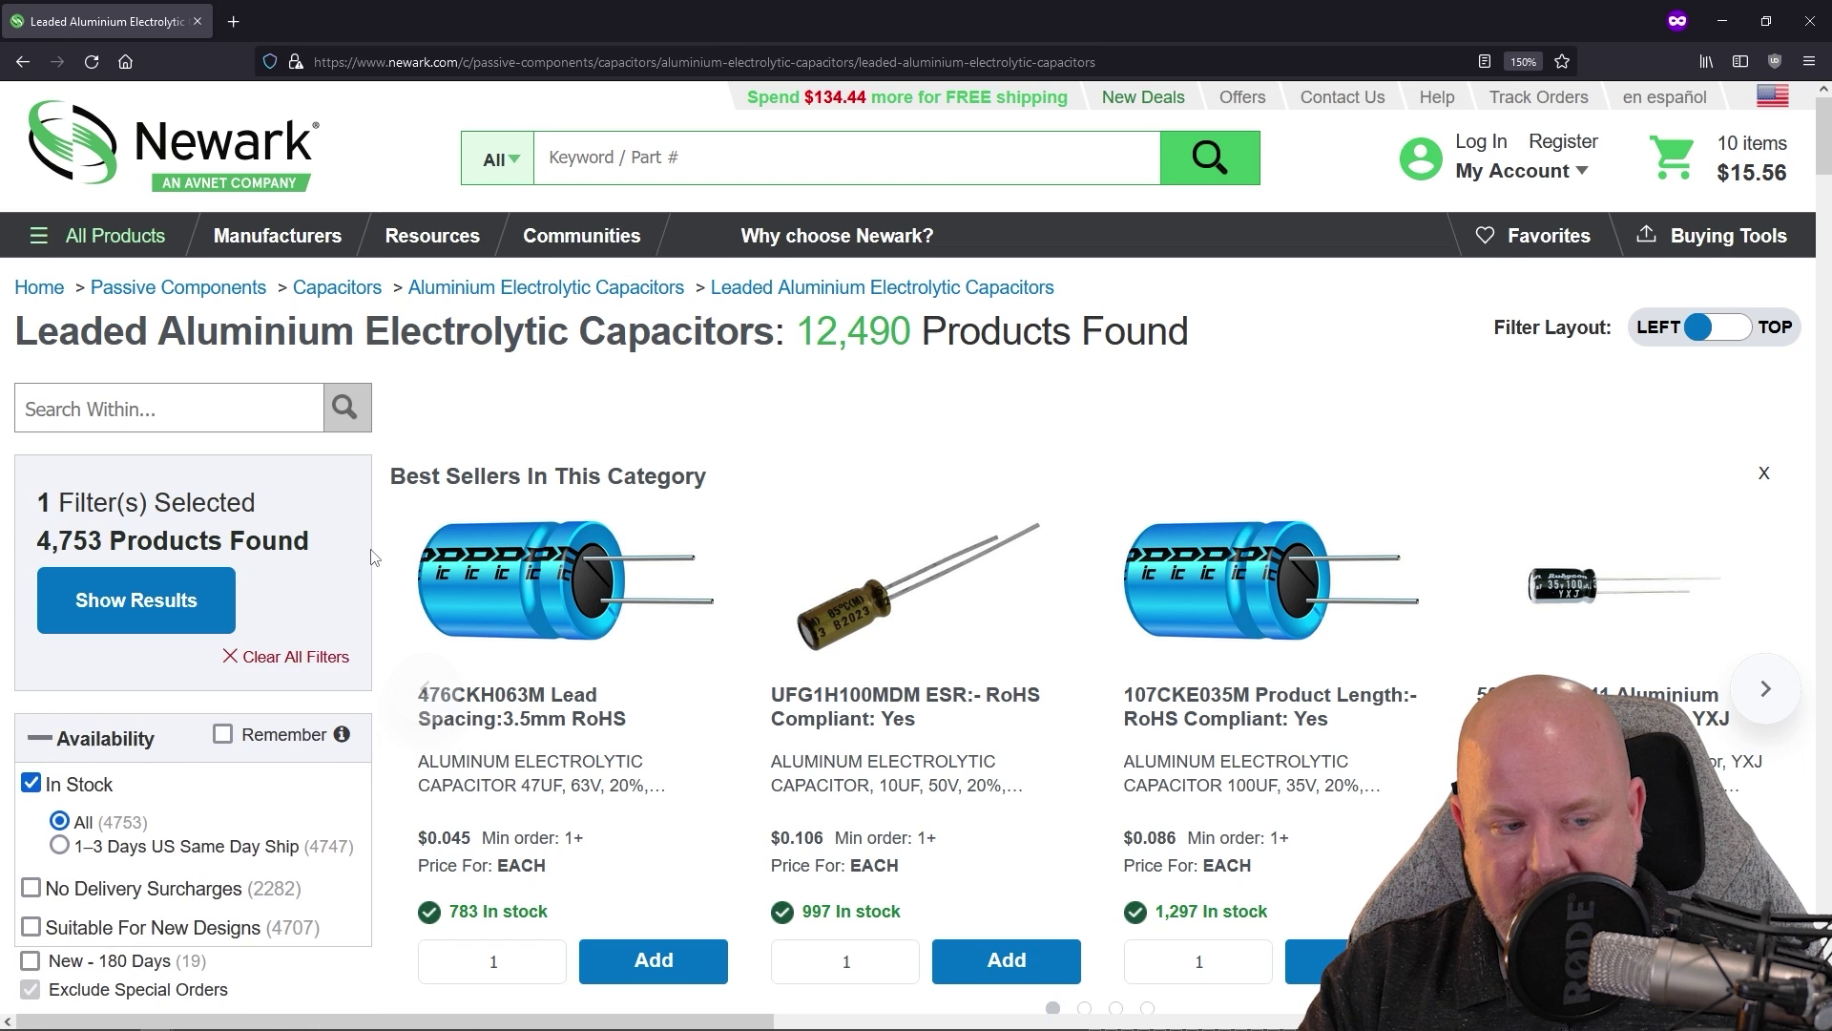
scroll(376, 554, "down", 4)
scroll(376, 553, "down", 2)
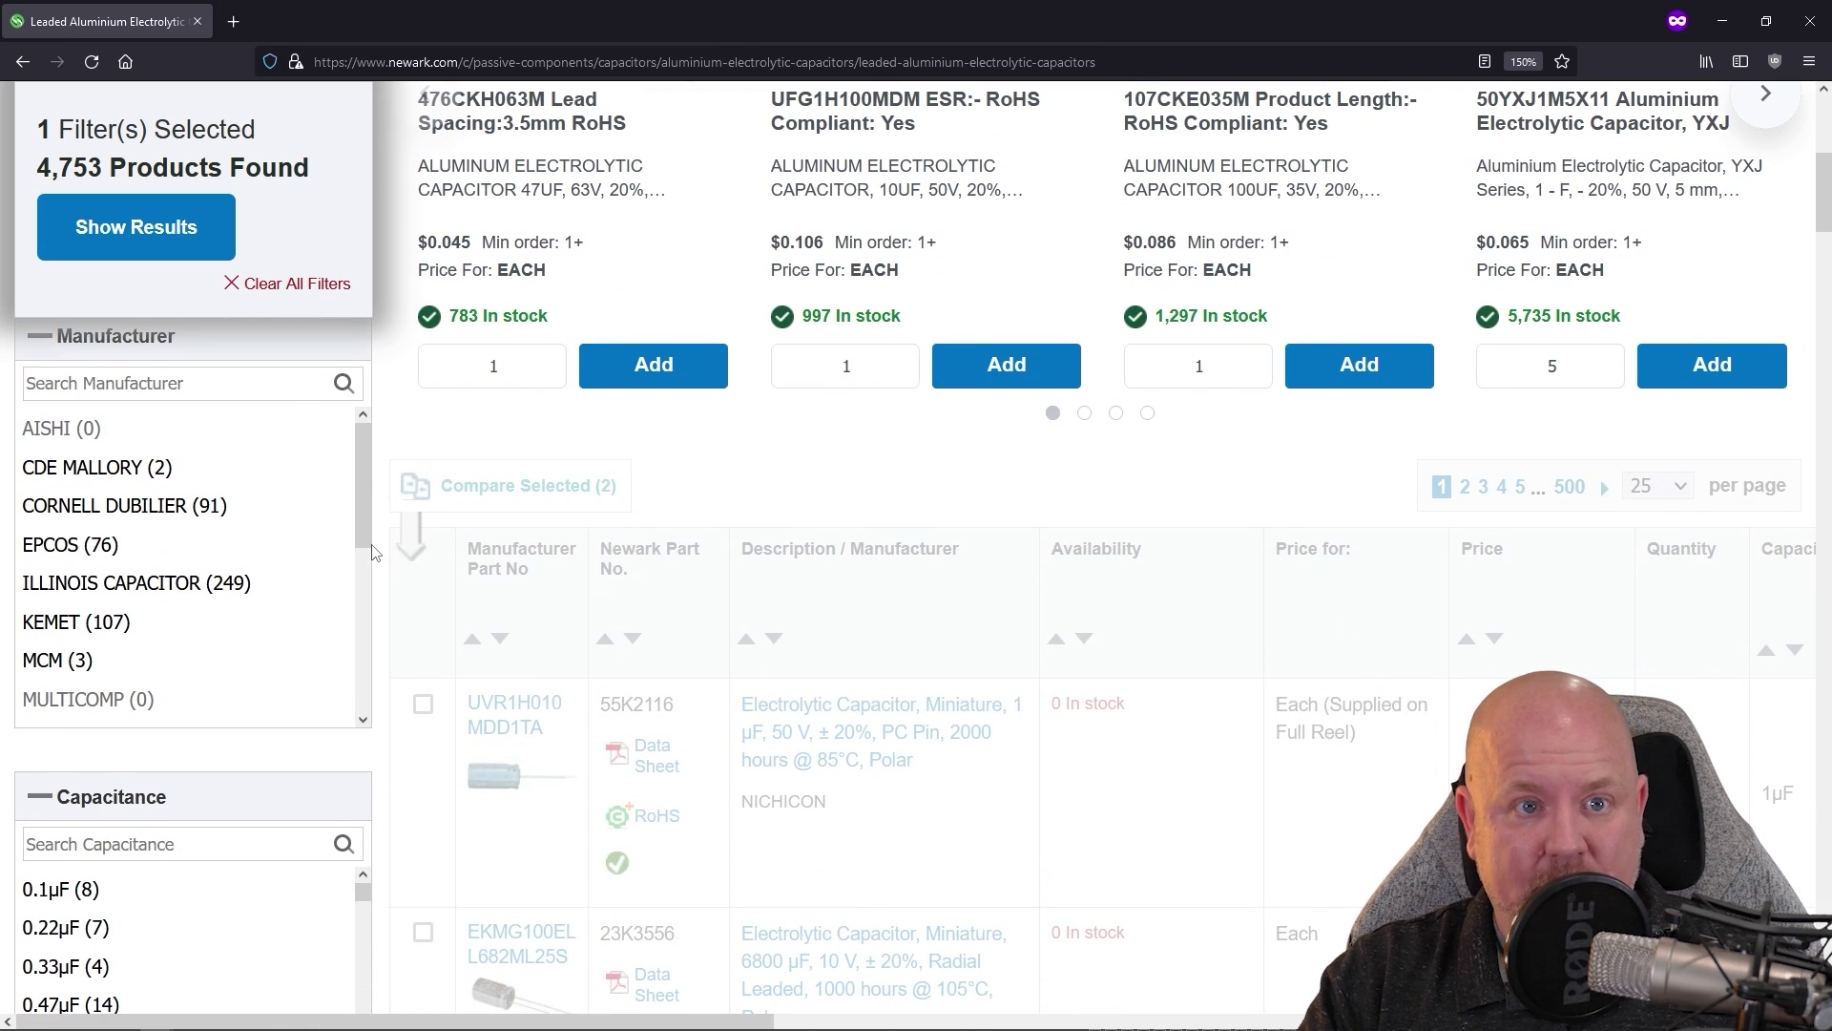
scroll(375, 554, "down", 3)
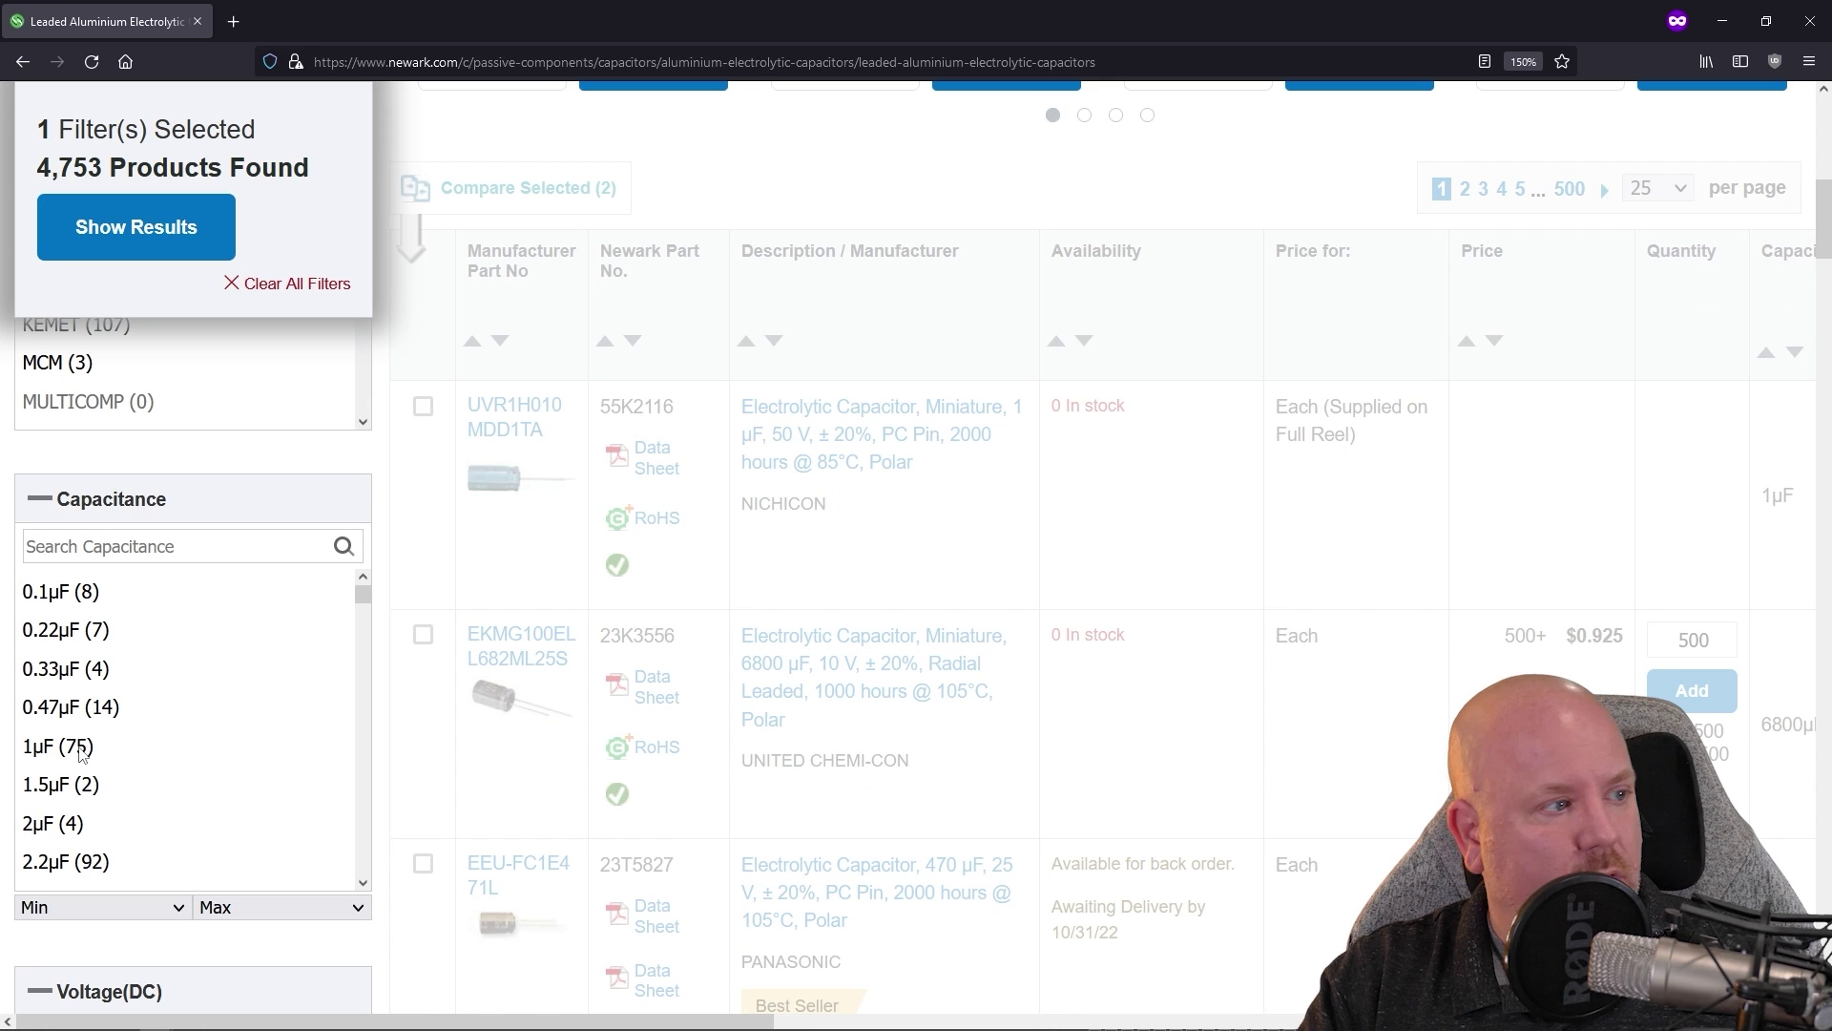
left_click(57, 746)
- Restrict the results to Radial Leaded capacitor terminals
scroll(397, 650, "down", 5)
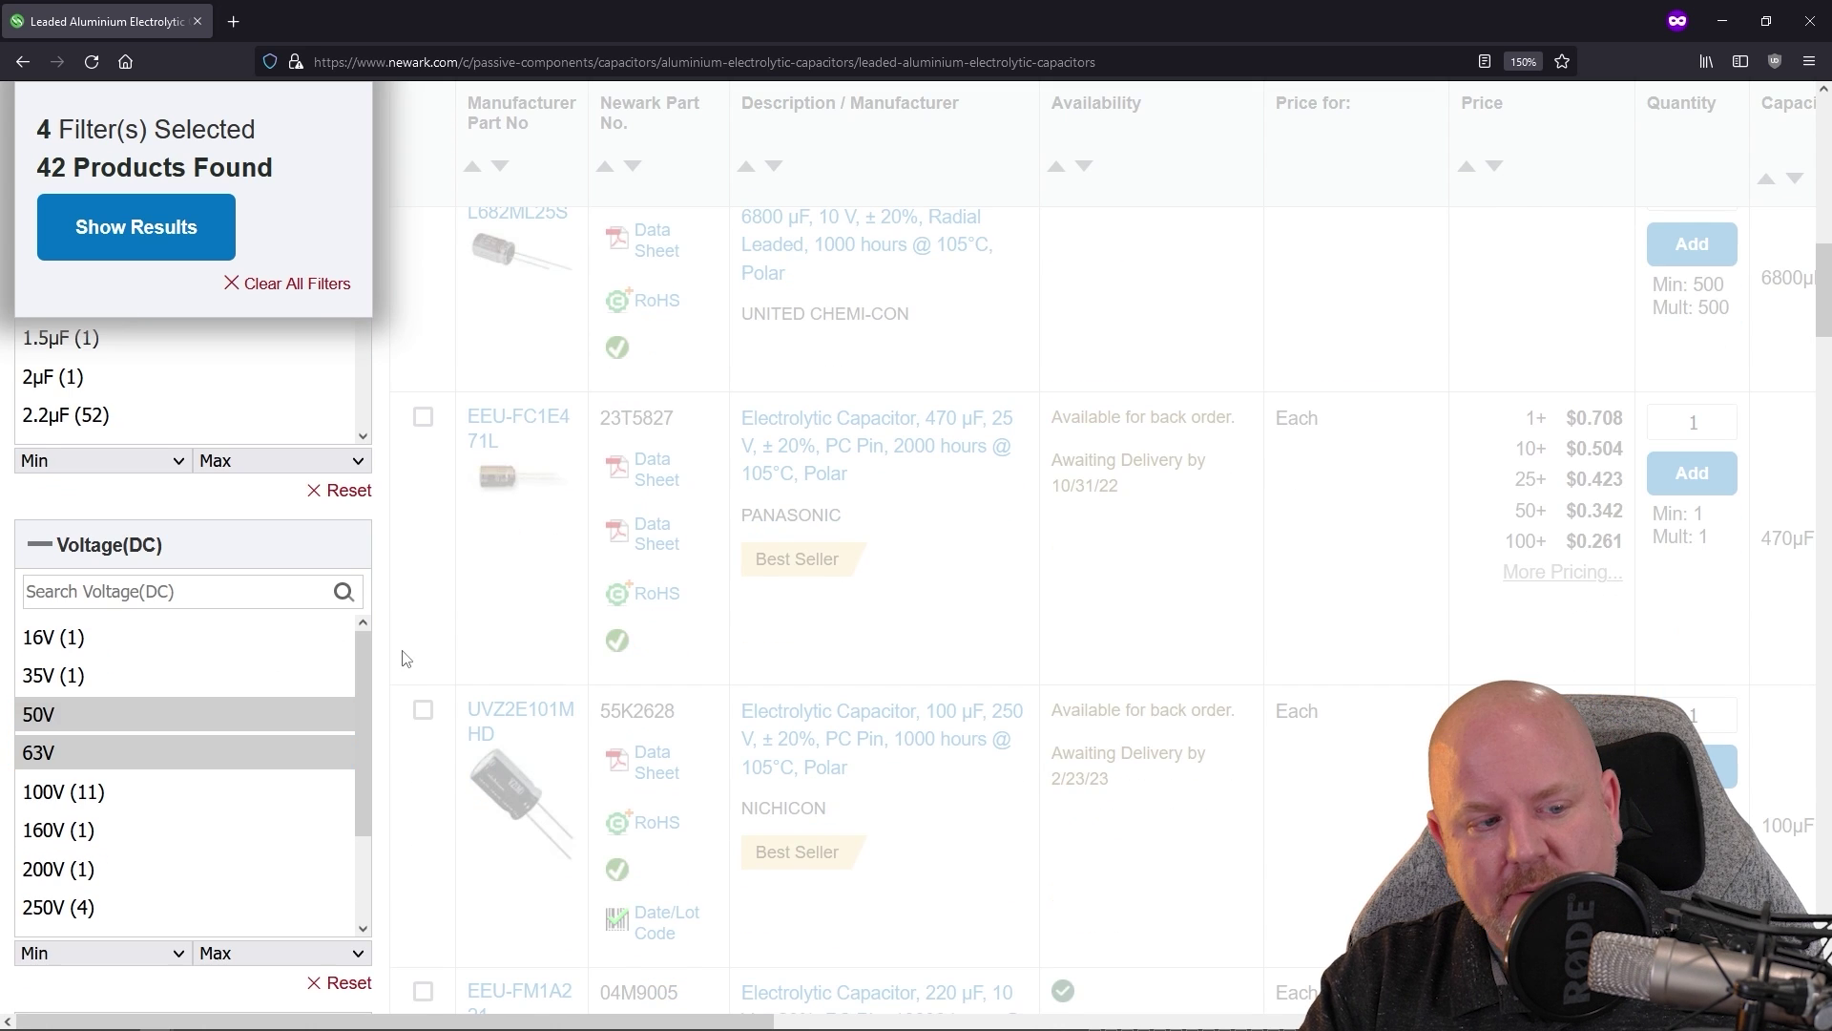
scroll(405, 652, "down", 5)
scroll(404, 649, "down", 2)
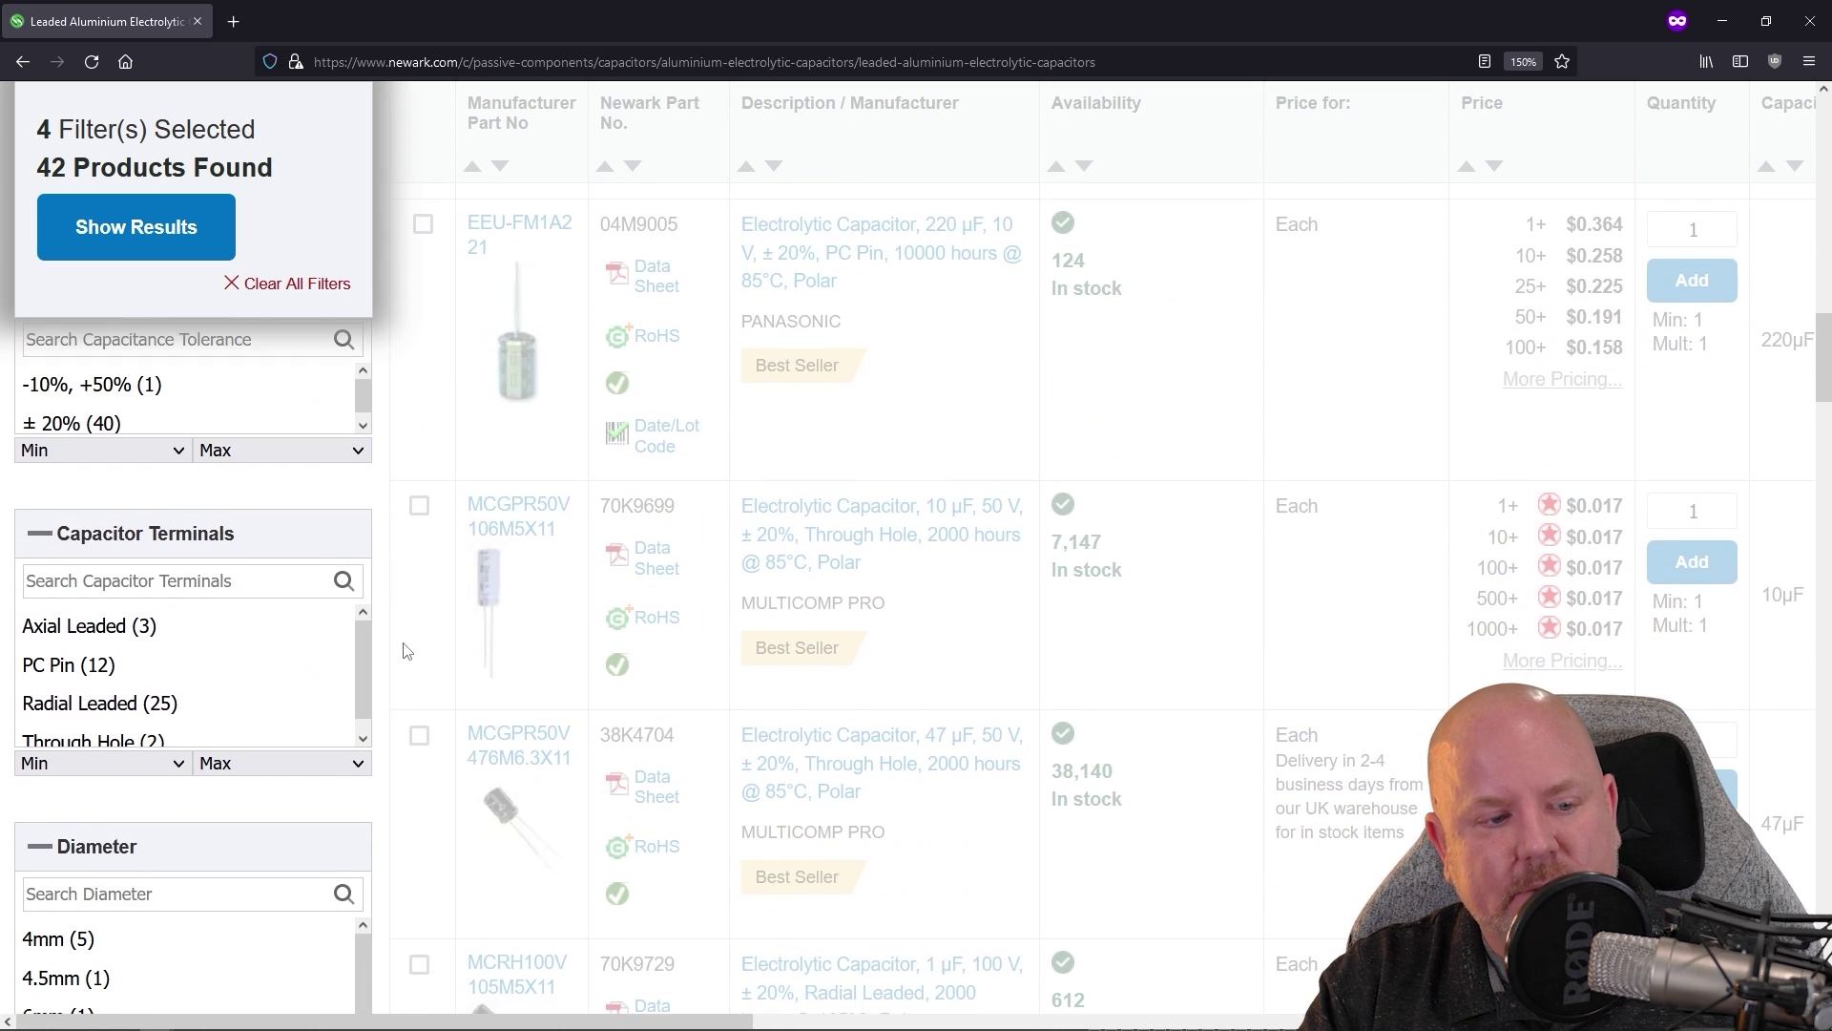
left_click(186, 700)
scroll(410, 619, "down", 2)
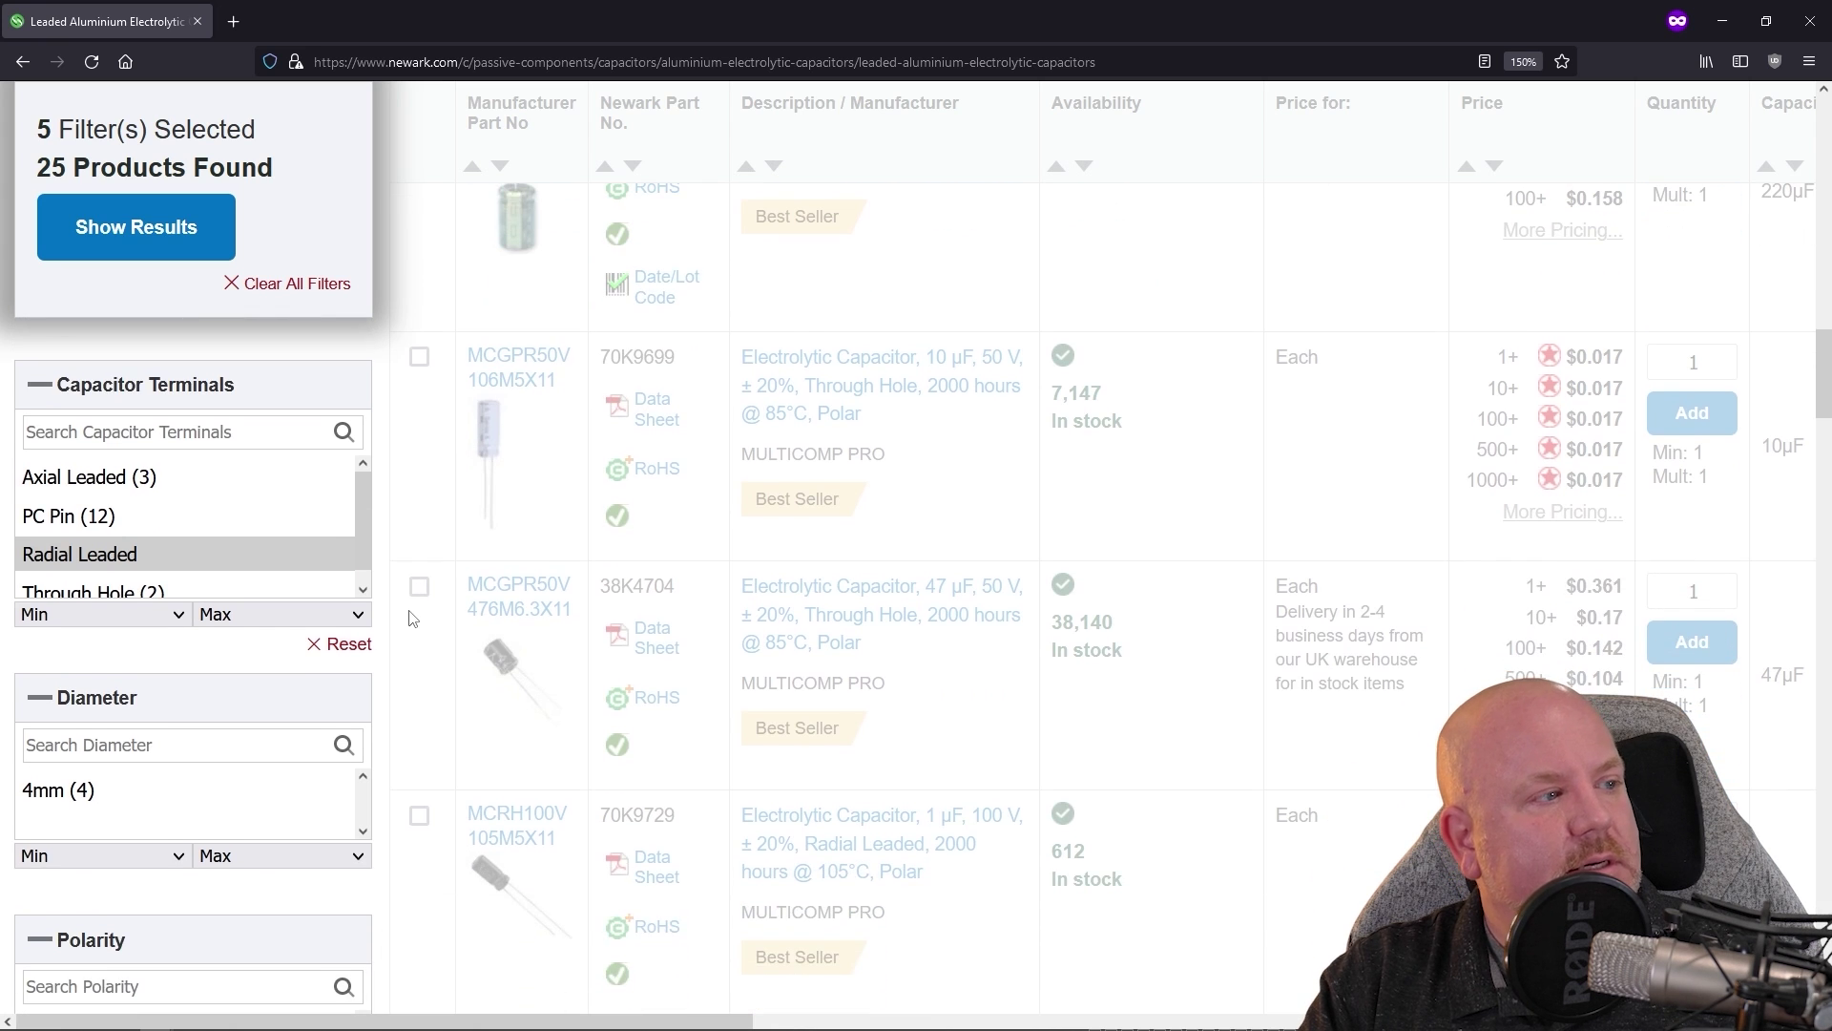
scroll(410, 619, "down", 3)
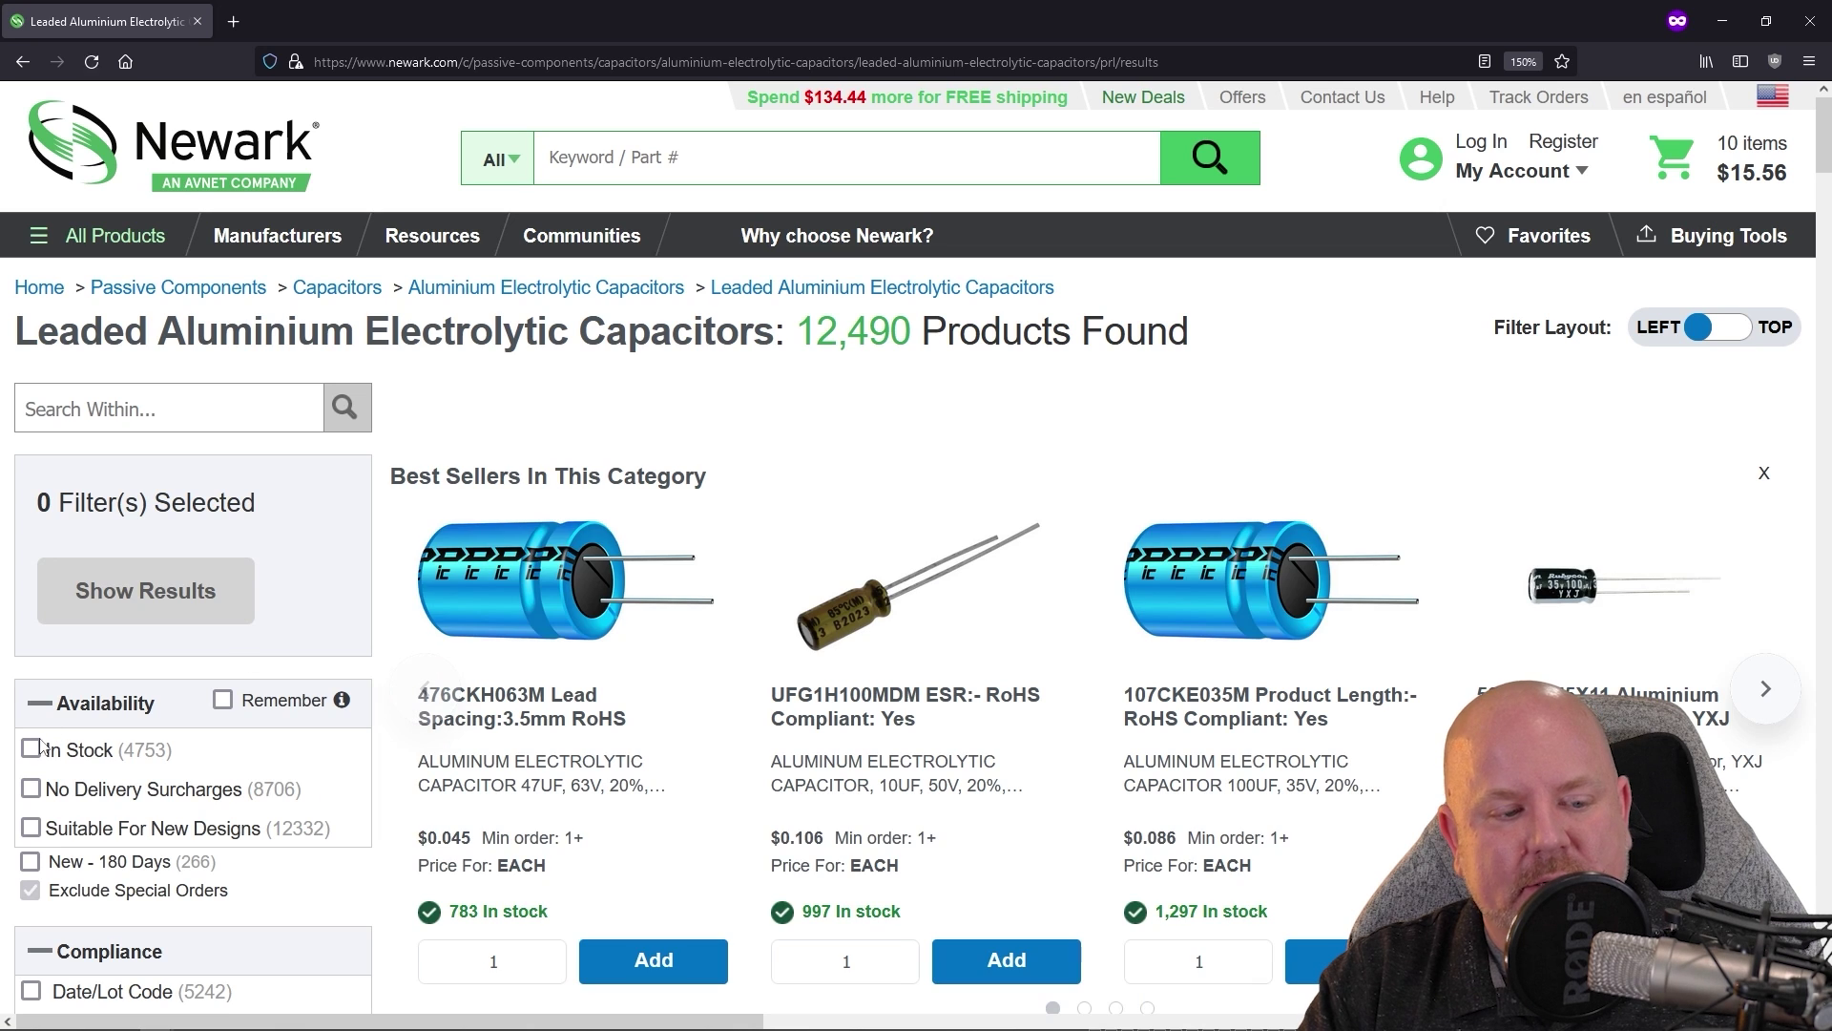
- Filter to in-stock Bi-Polar [Non-Polar] capacitors and show the results
left_click(36, 748)
scroll(393, 639, "down", 1)
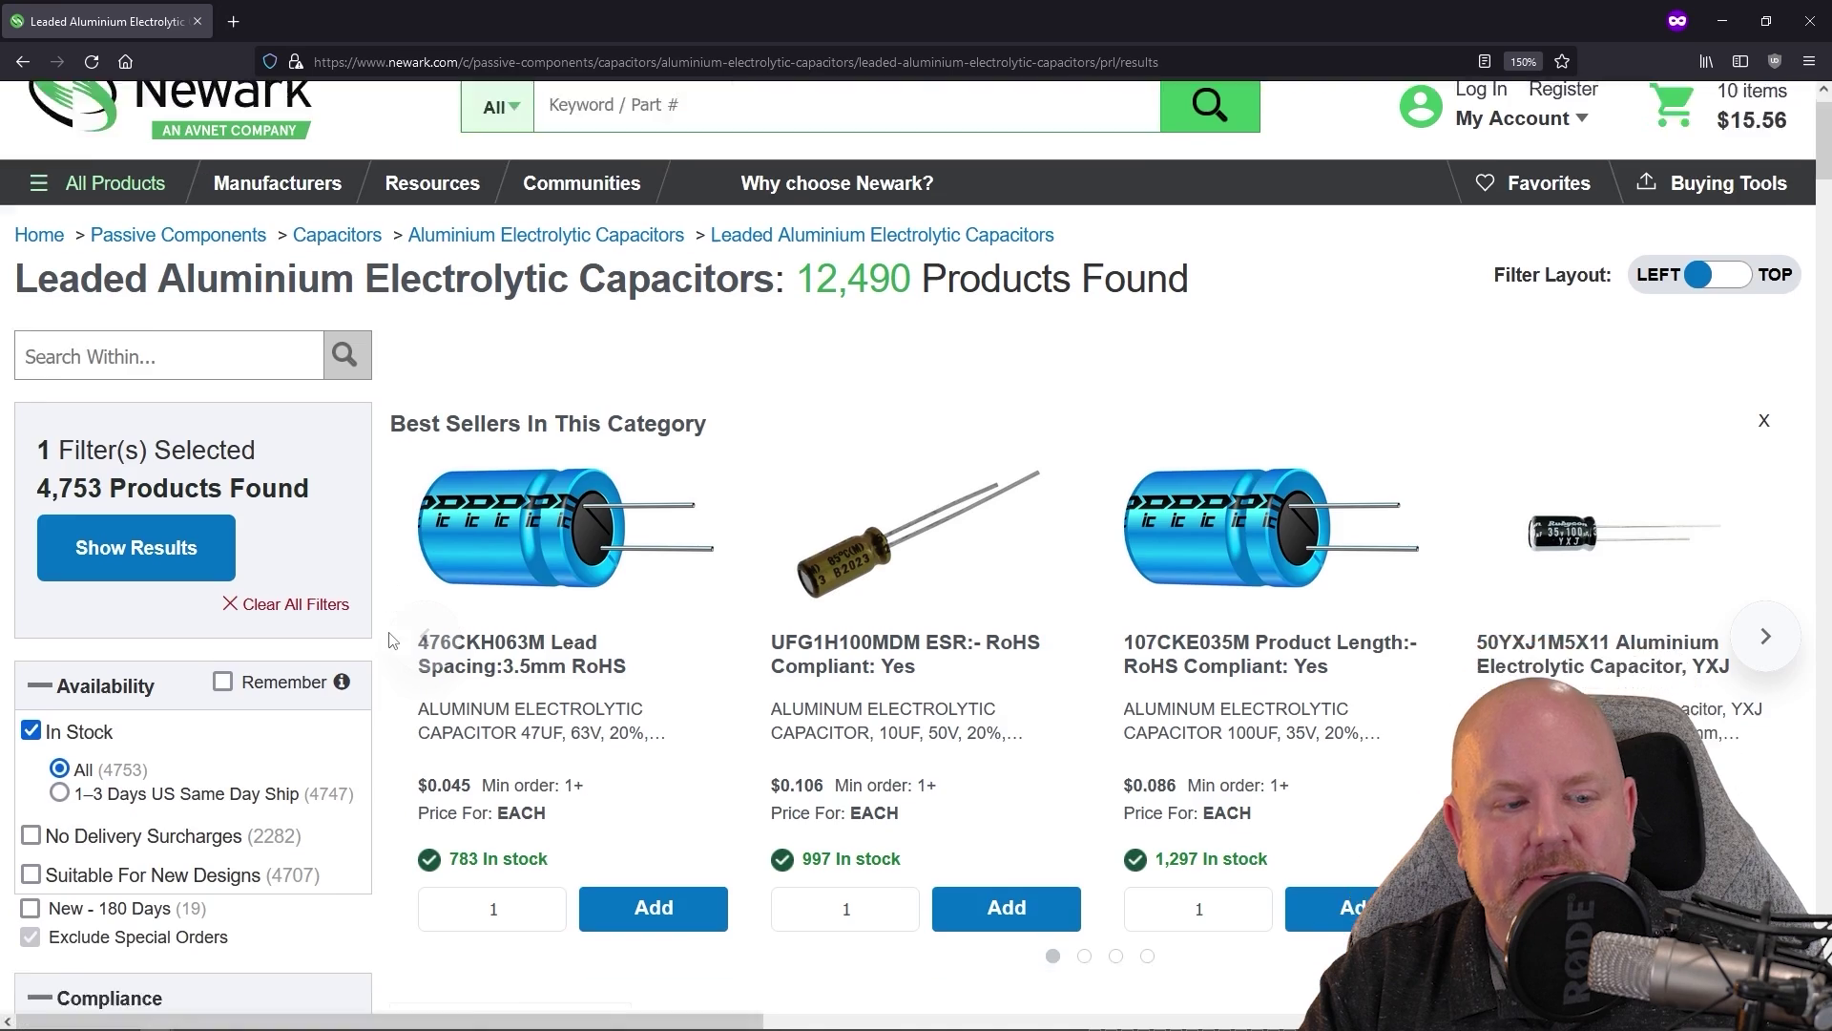
scroll(392, 639, "down", 15)
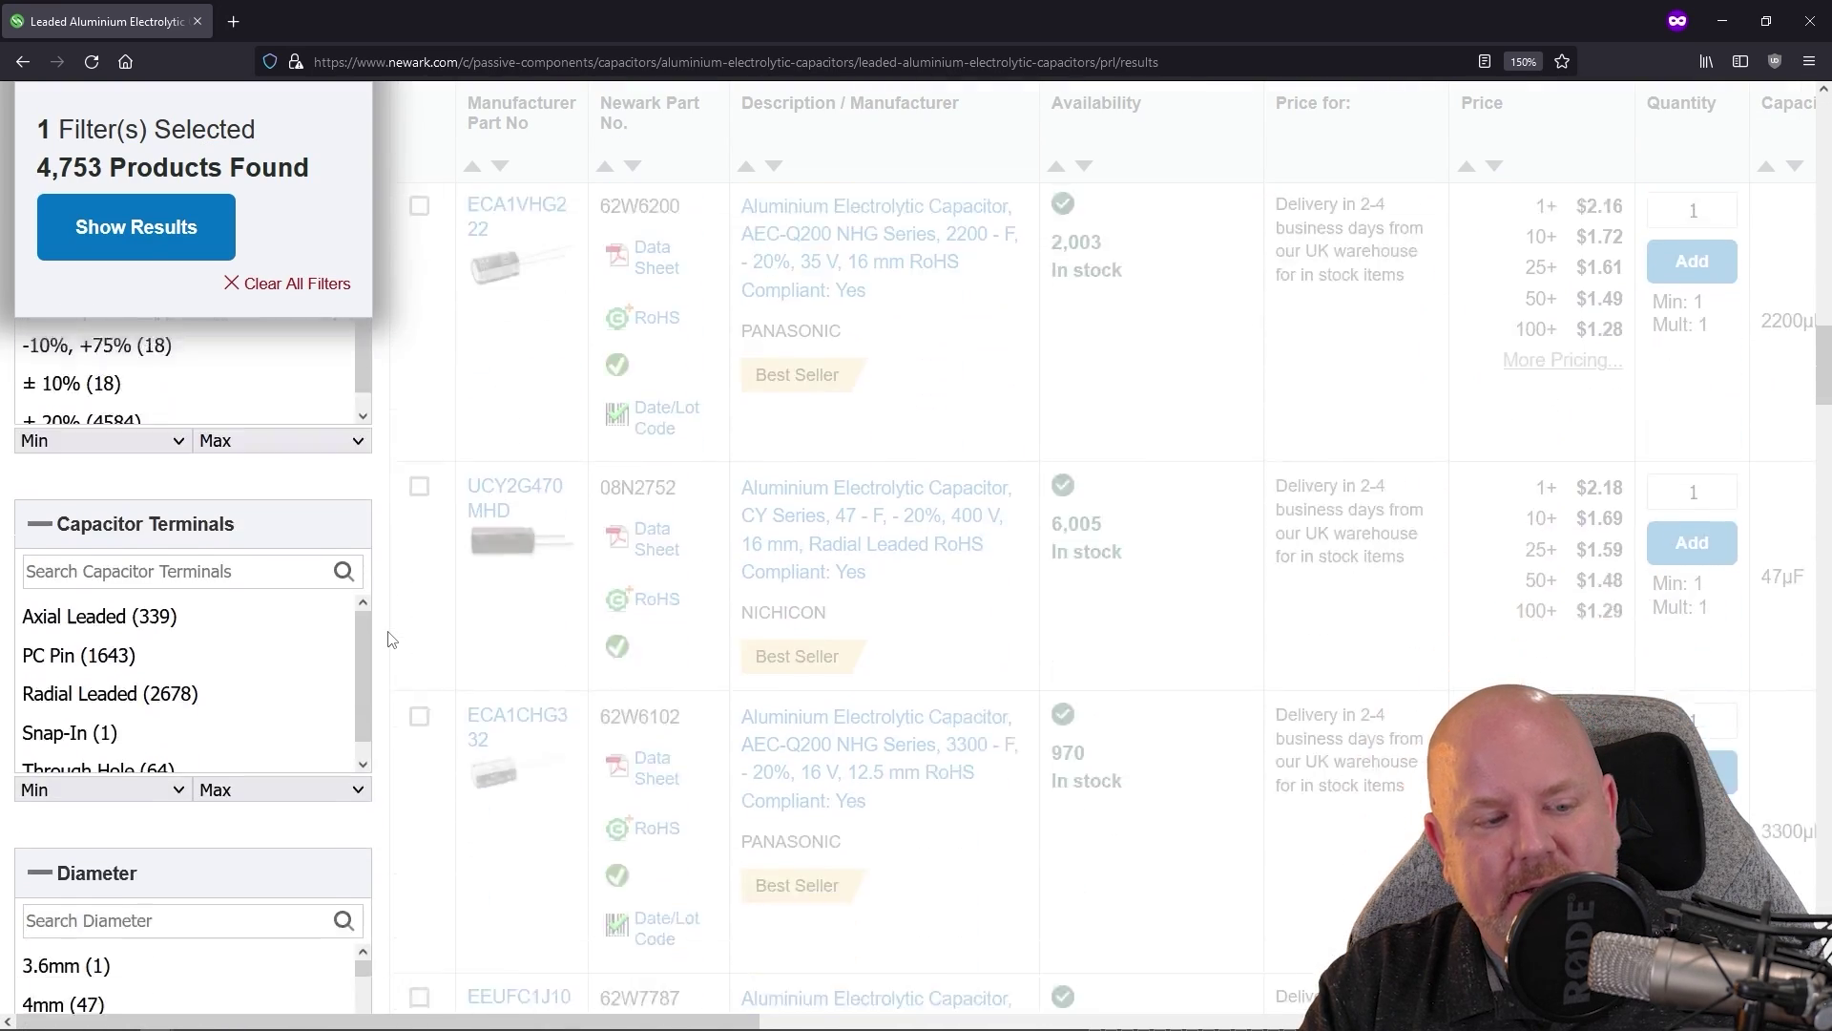
scroll(392, 640, "down", 5)
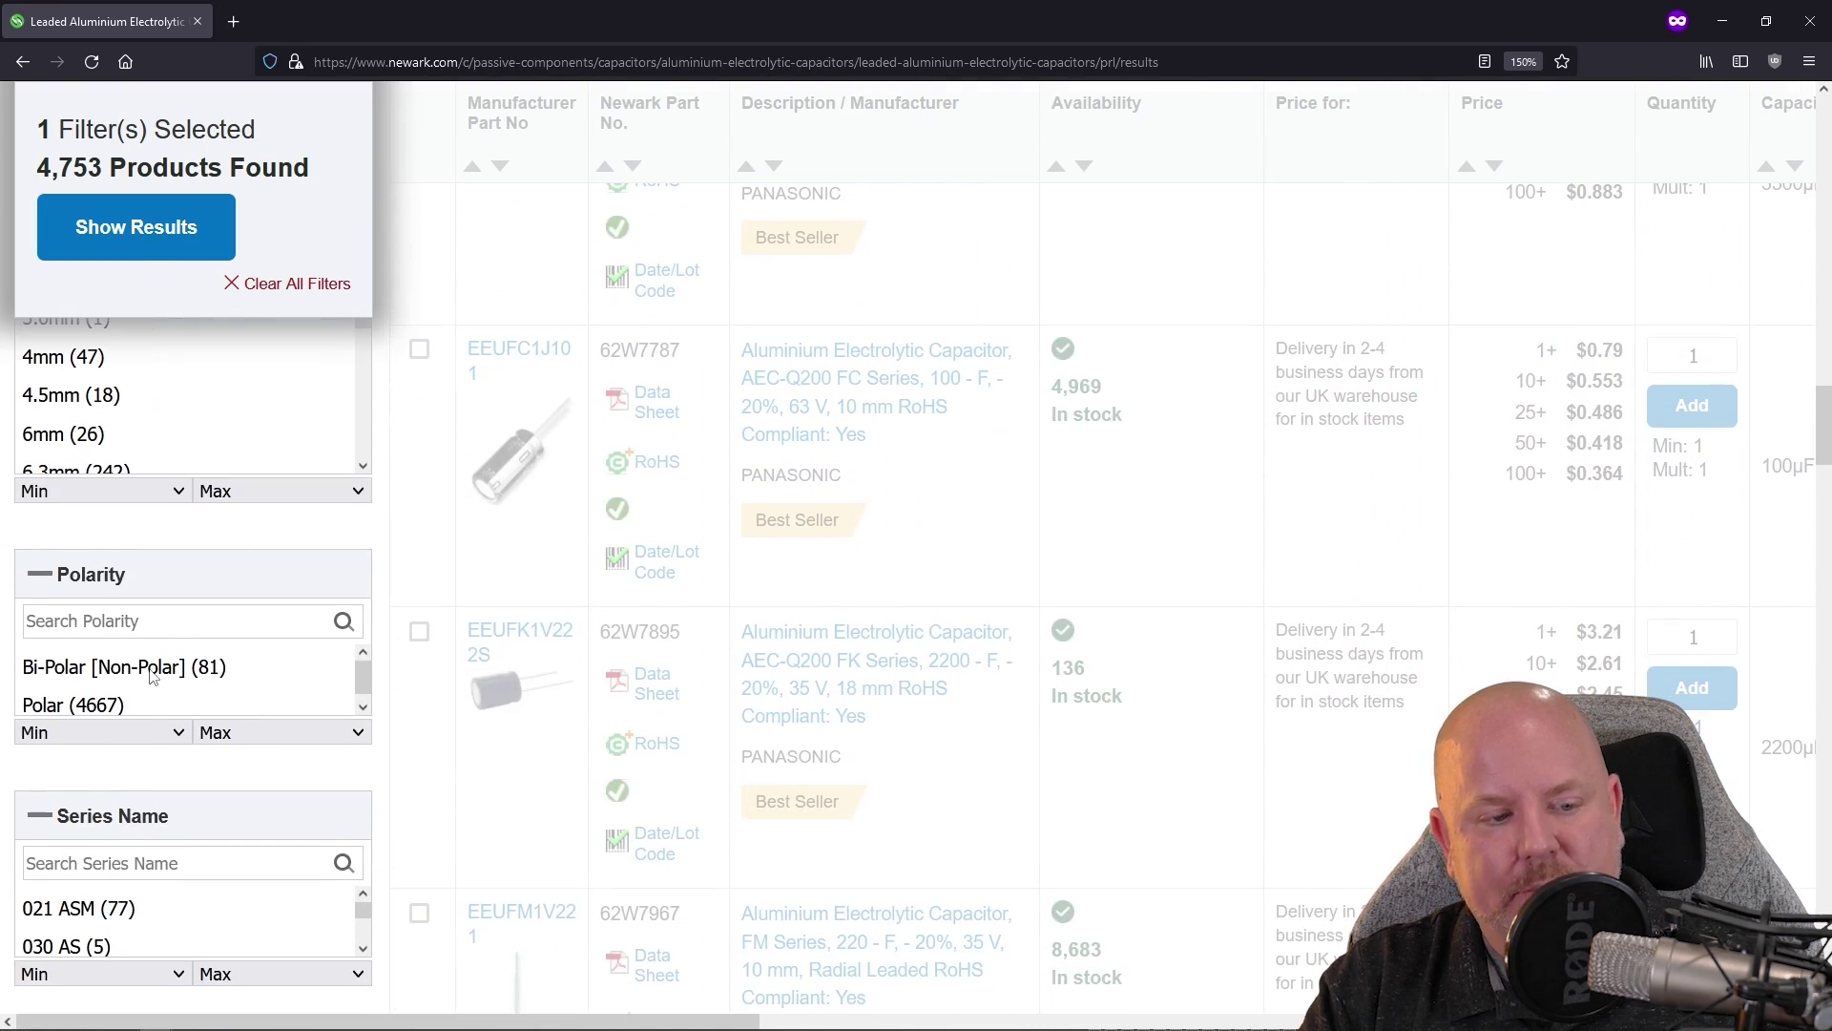
left_click(150, 676)
left_click(163, 225)
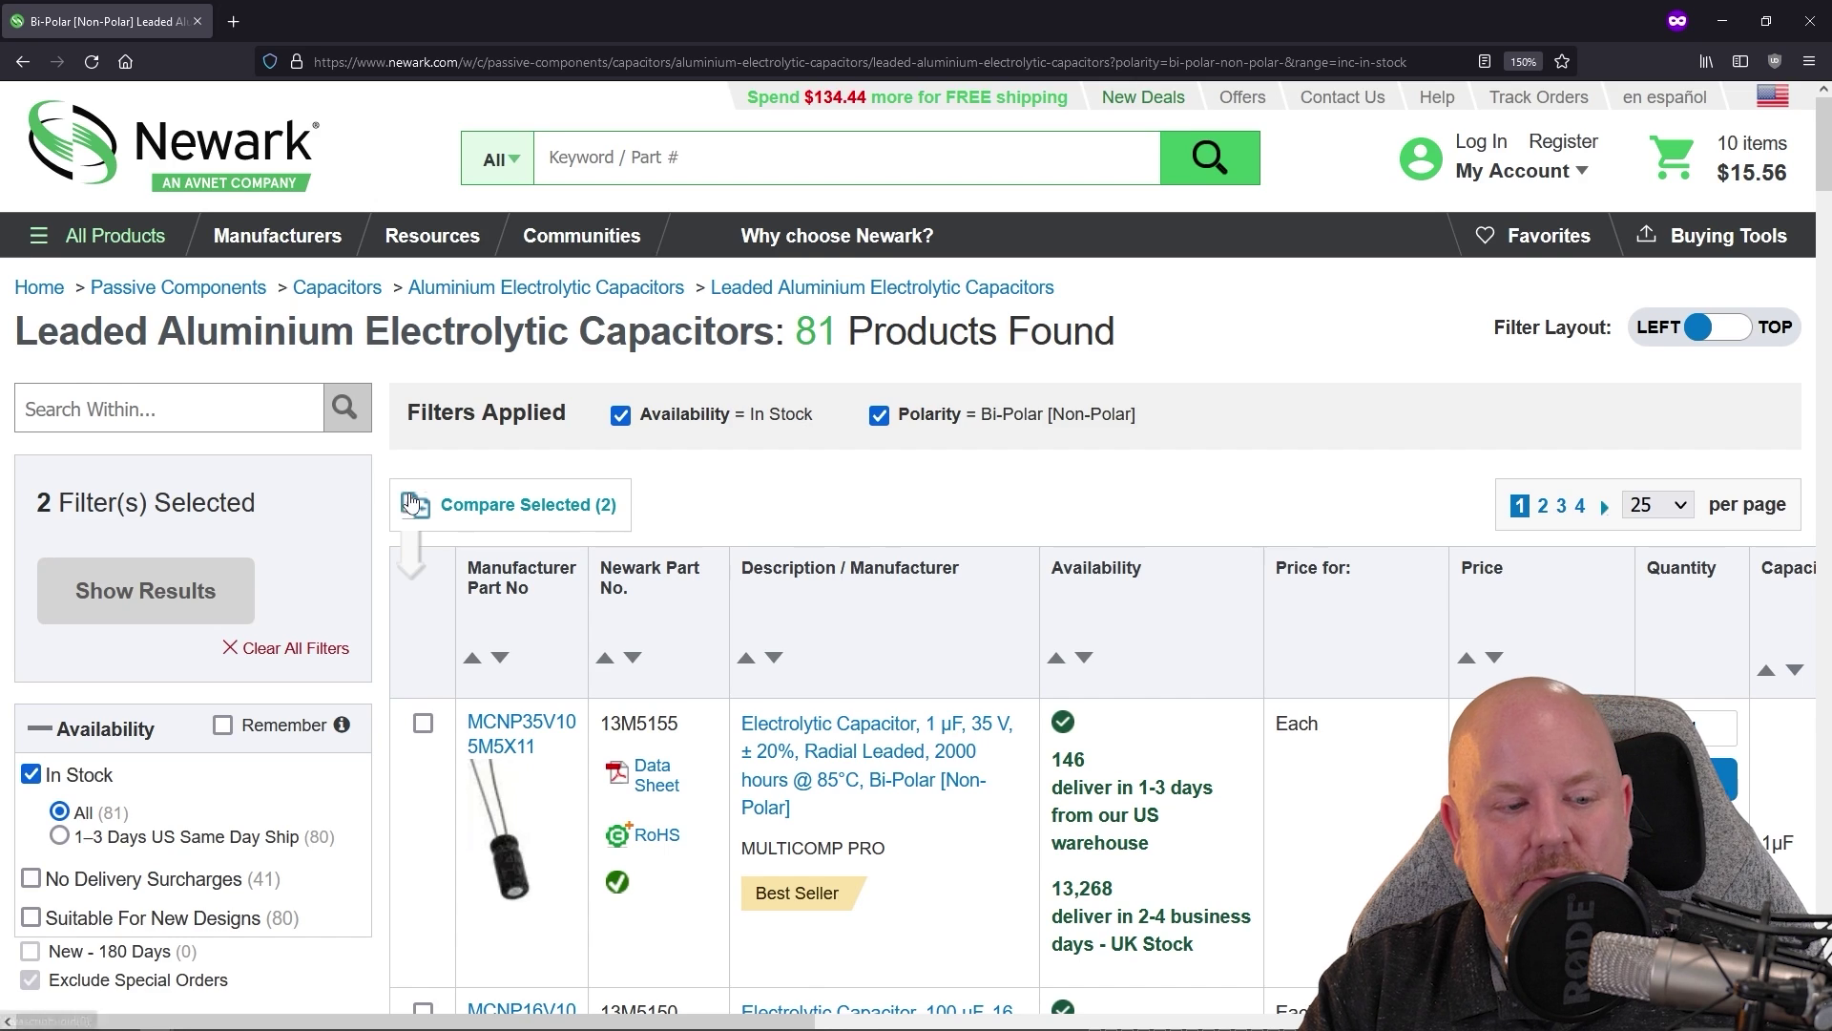
- Add 1µF capacitance and Radial Leaded terminal filters, then show the 4 results
scroll(412, 501, "down", 5)
scroll(413, 501, "down", 8)
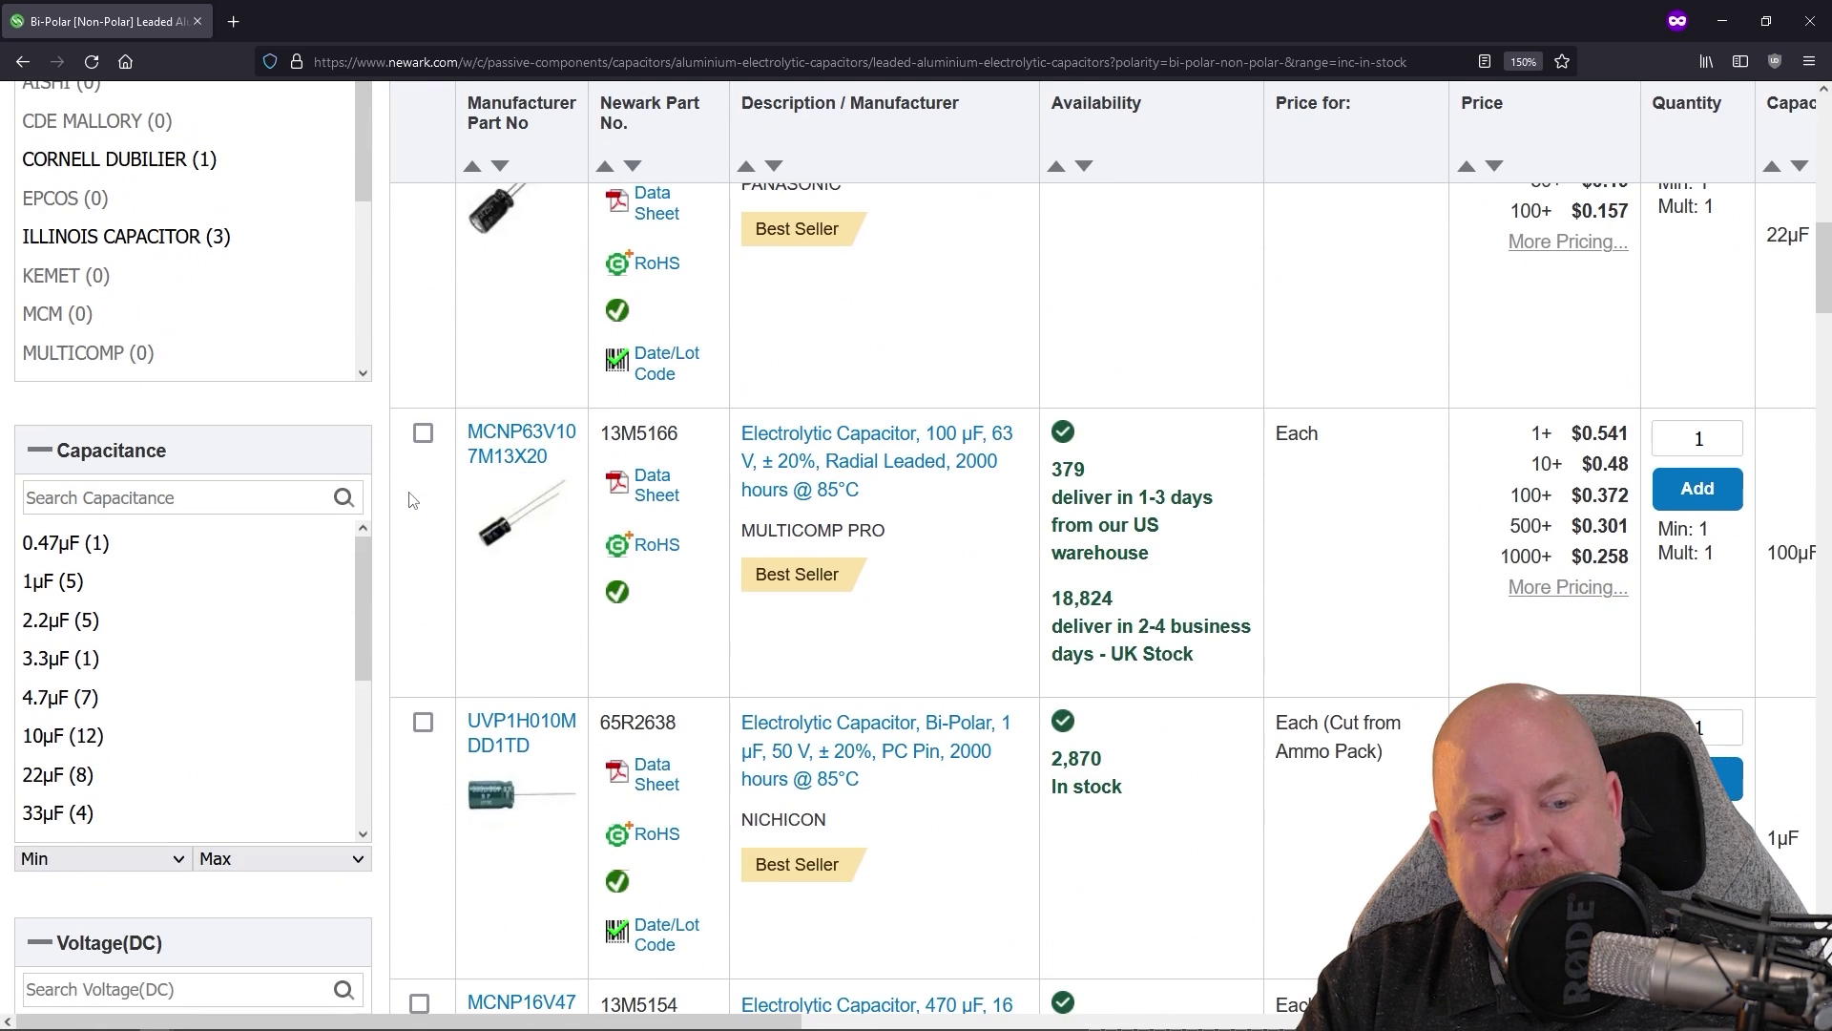
left_click(72, 581)
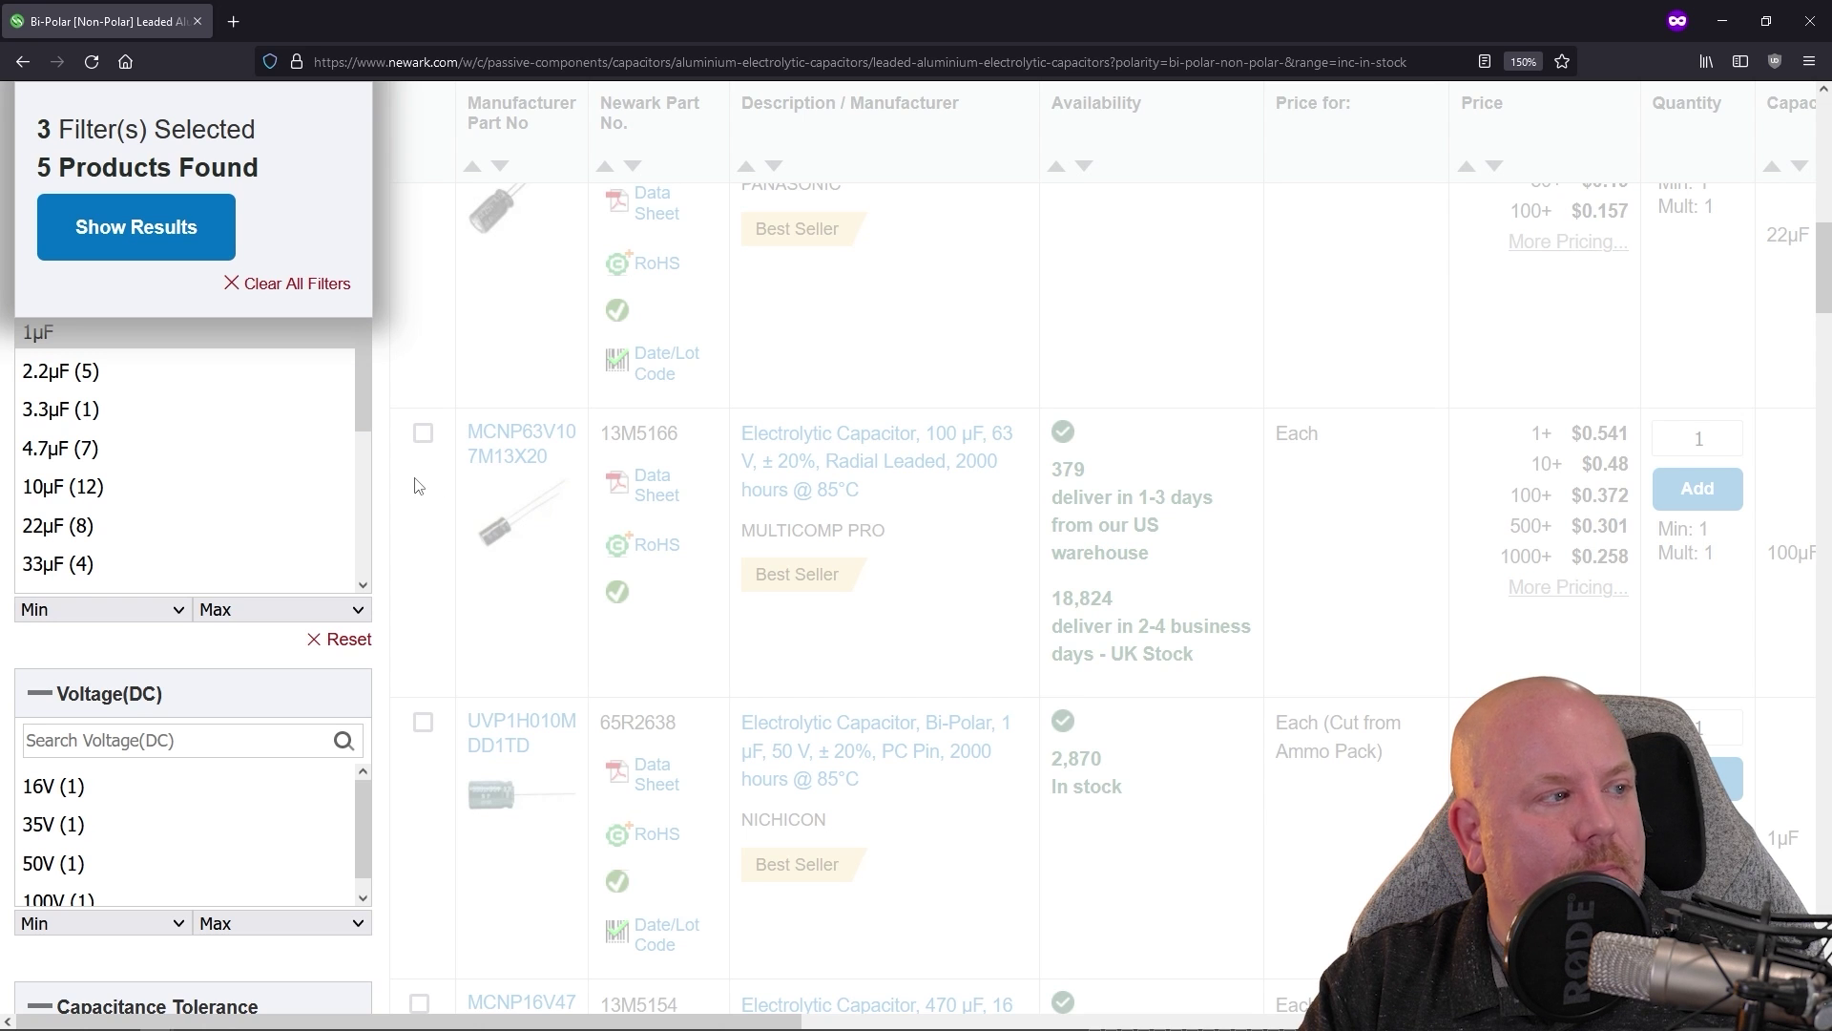
scroll(418, 473, "down", 3)
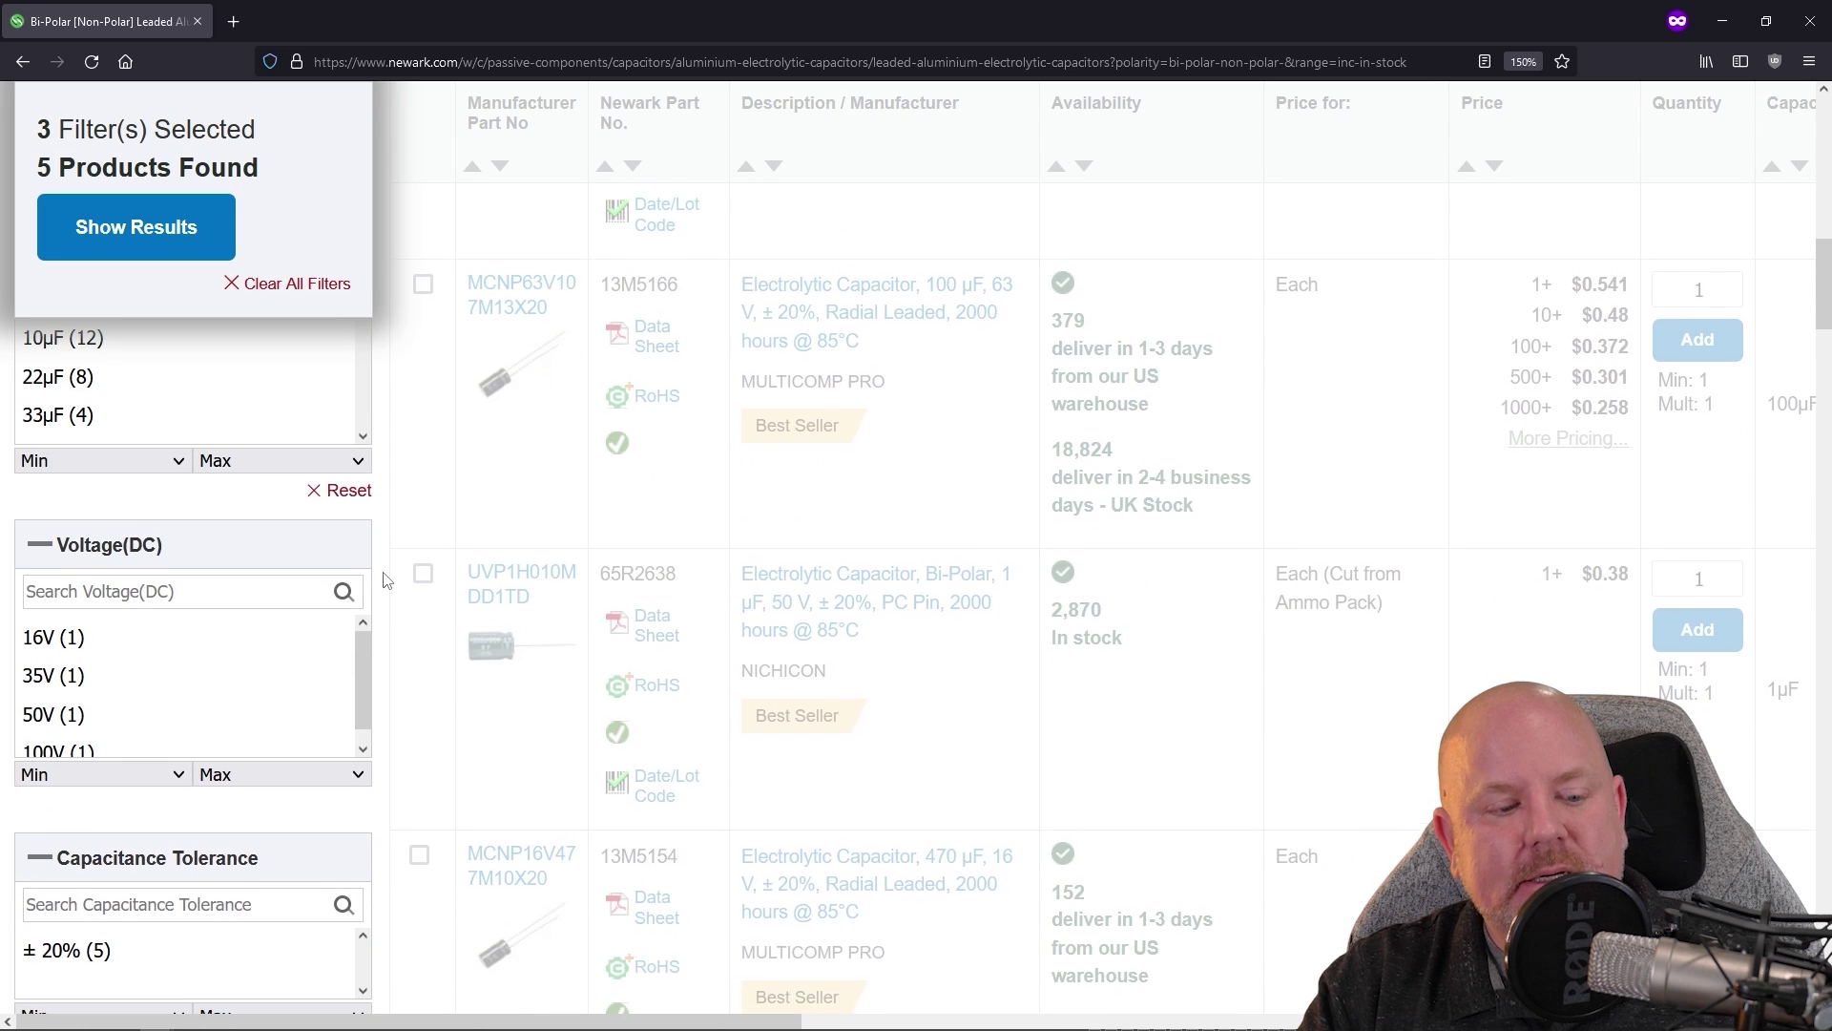
scroll(387, 581, "down", 3)
left_click(163, 926)
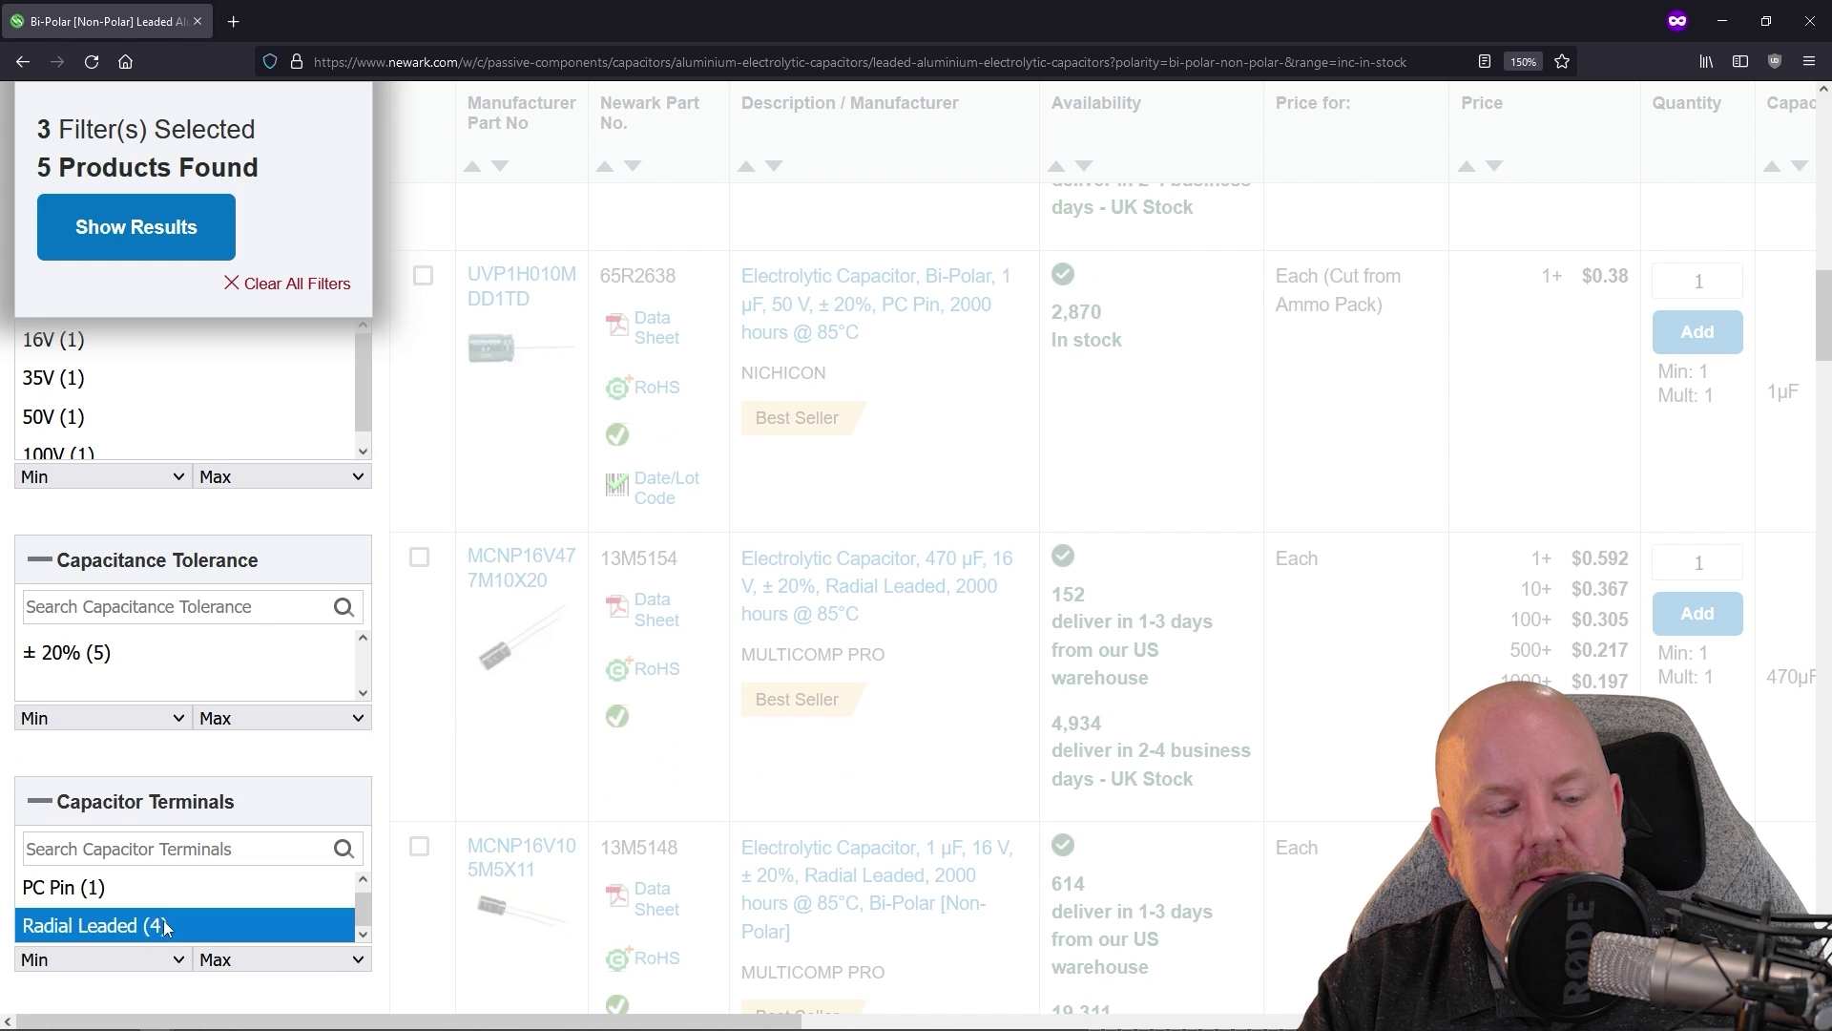
scroll(200, 270, "down", 4)
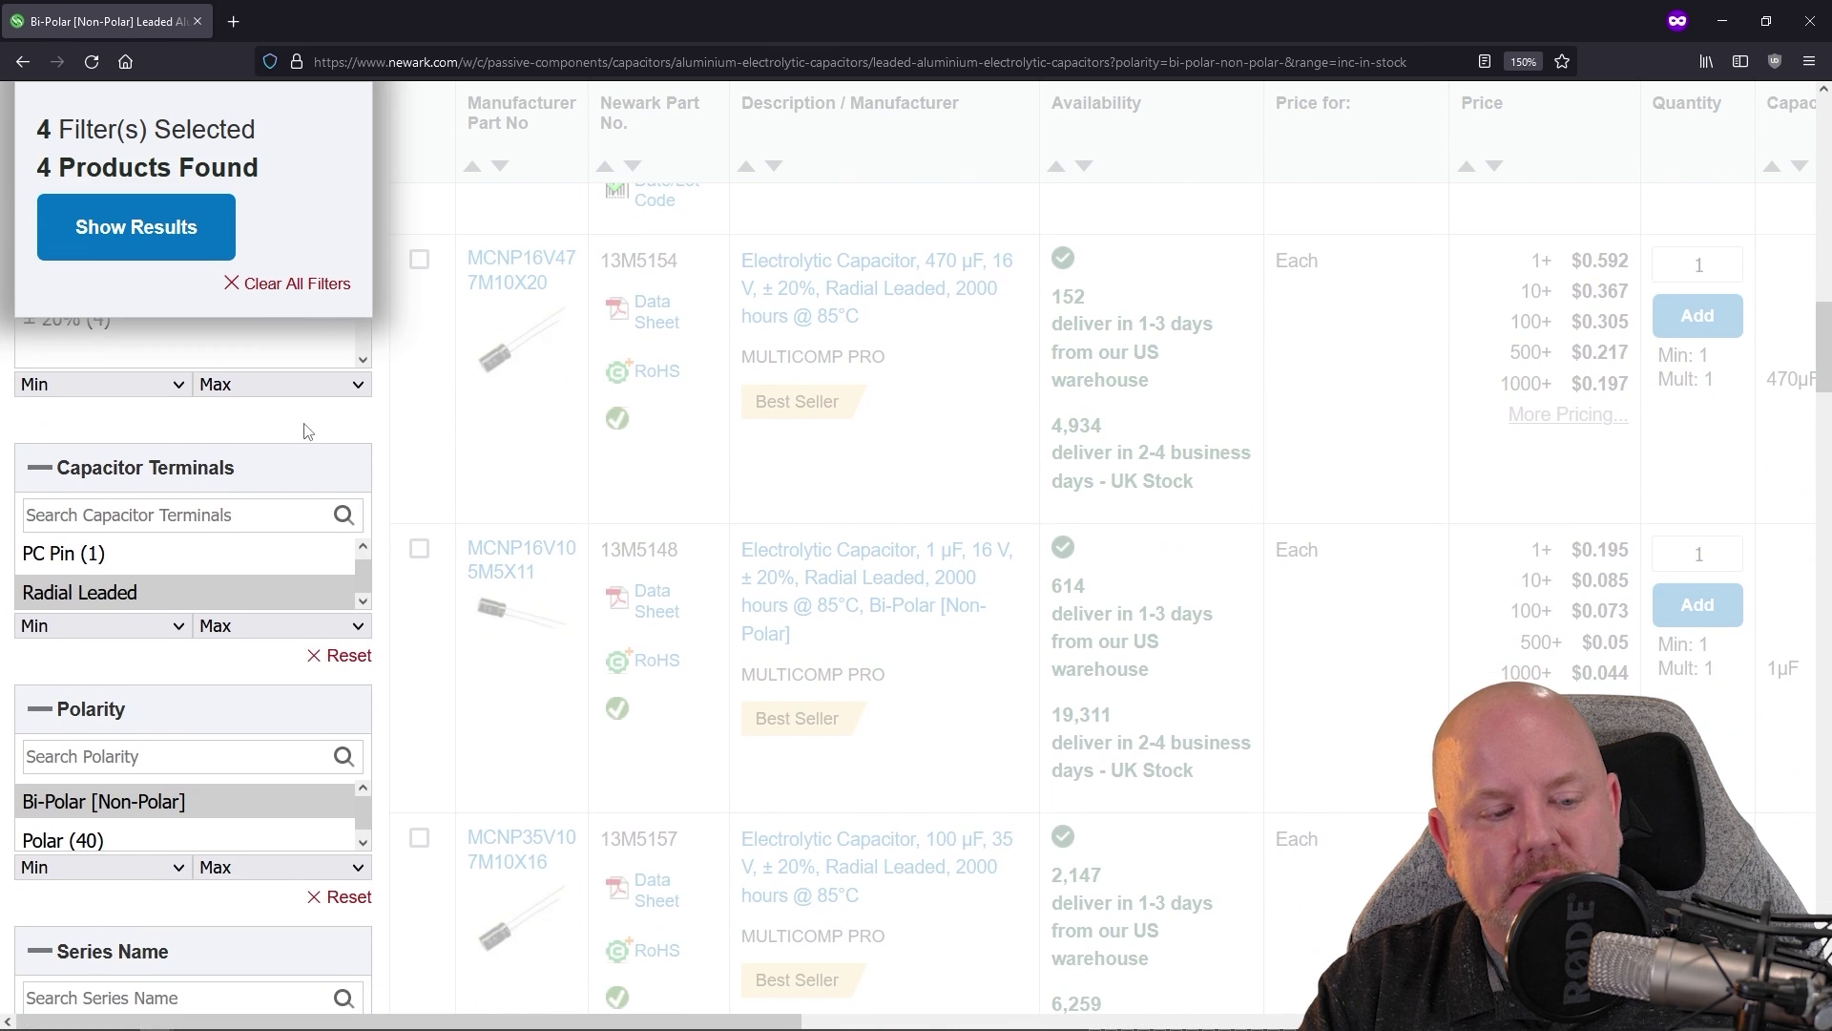
left_click(155, 237)
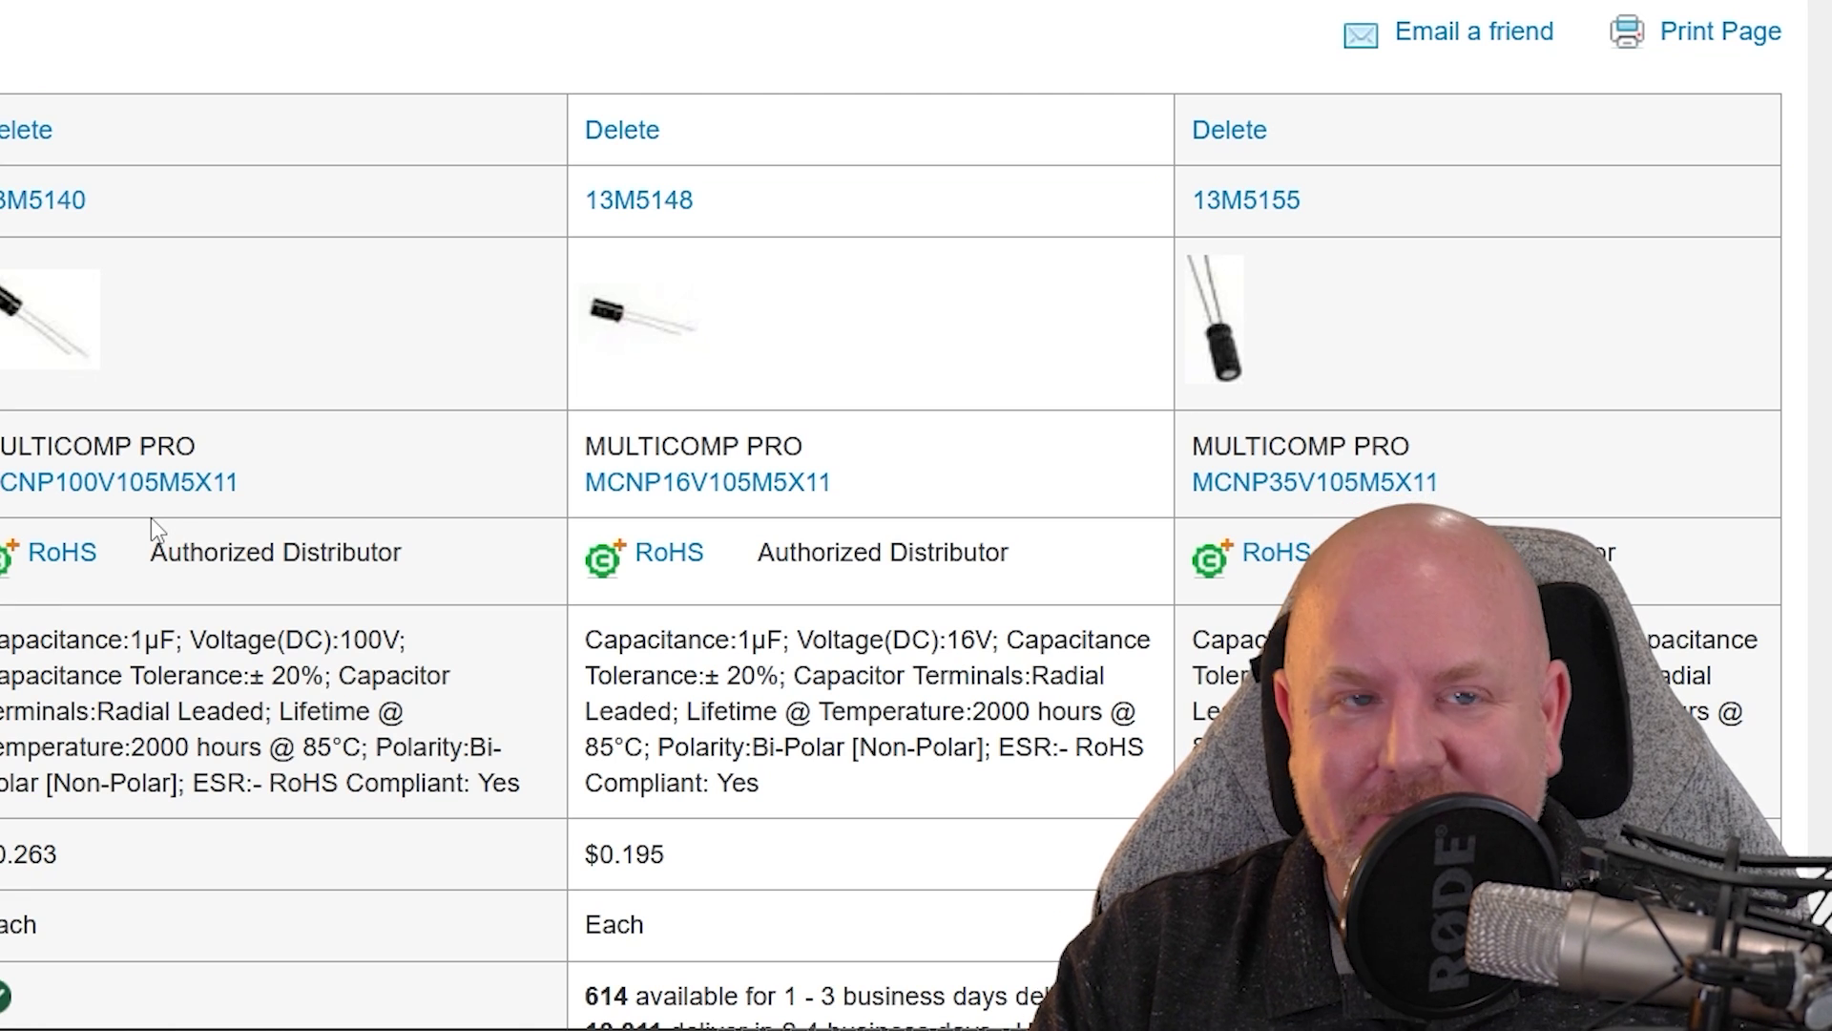
- Scroll through the Compare Products table to review the four 1µF non-polar capacitors' specifications
scroll(716, 709, "down", 2)
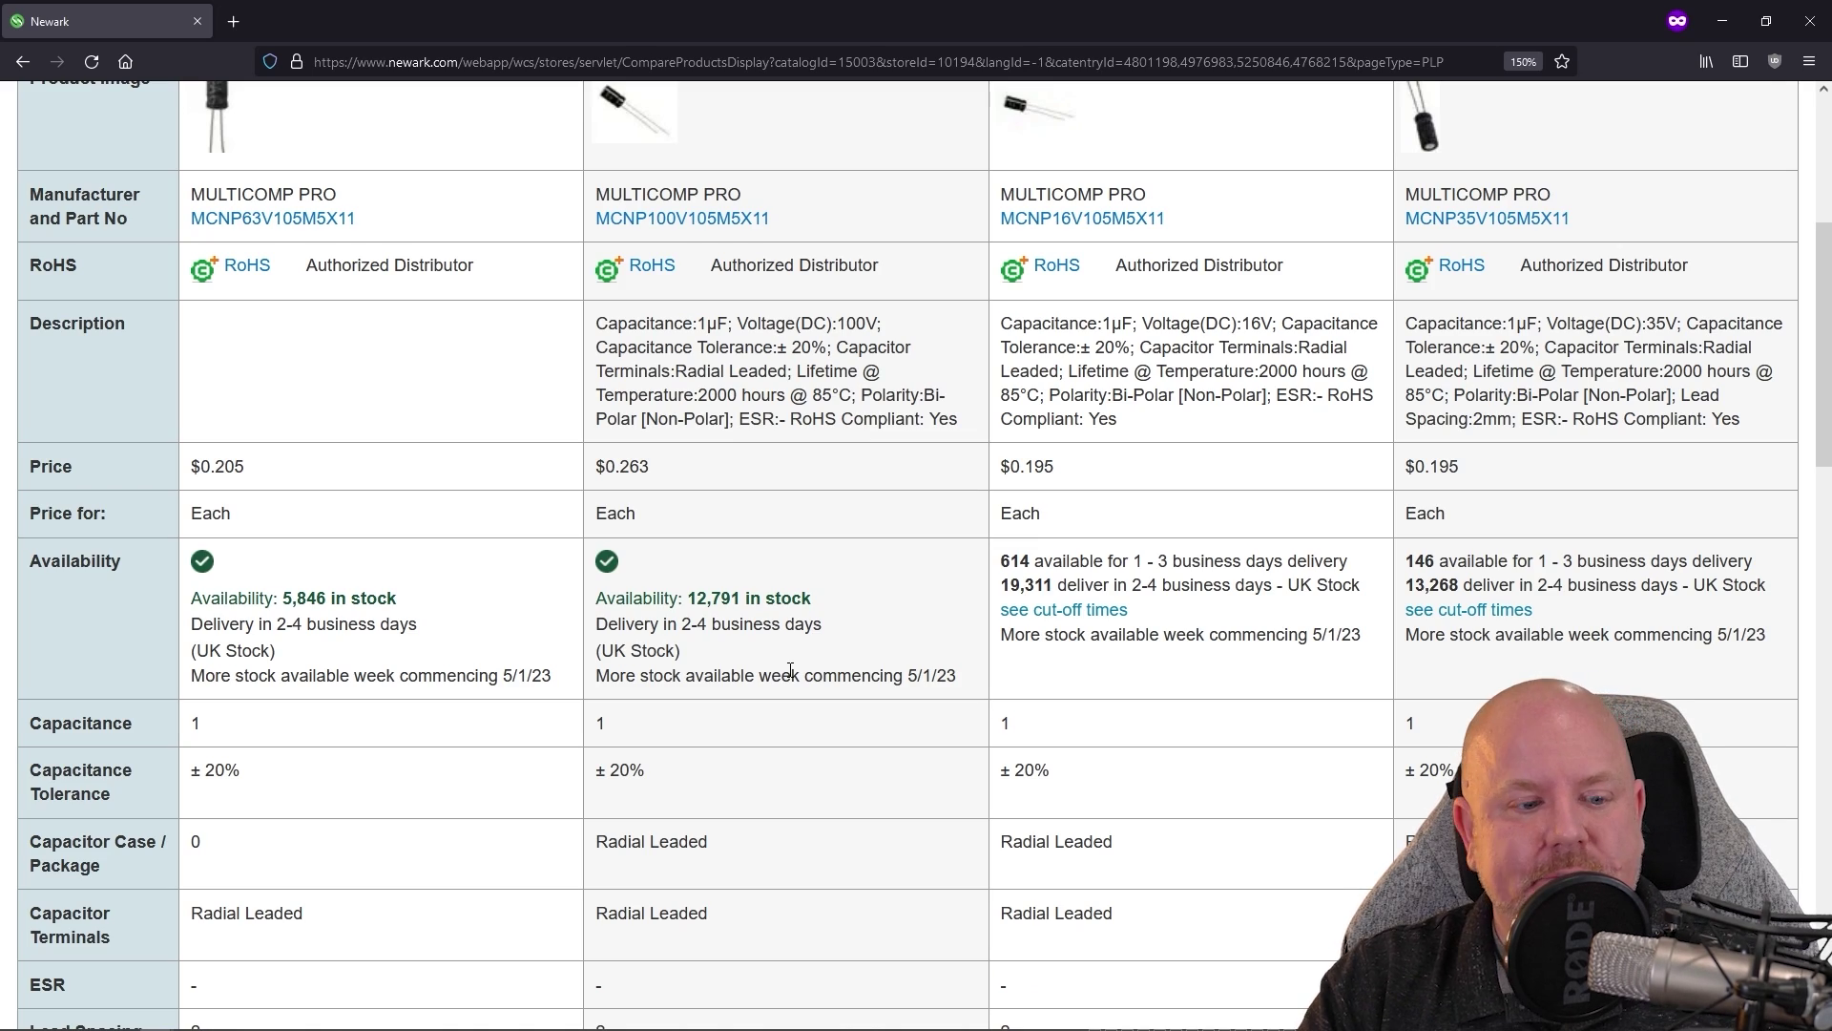
scroll(790, 671, "down", 4)
scroll(363, 605, "down", 4)
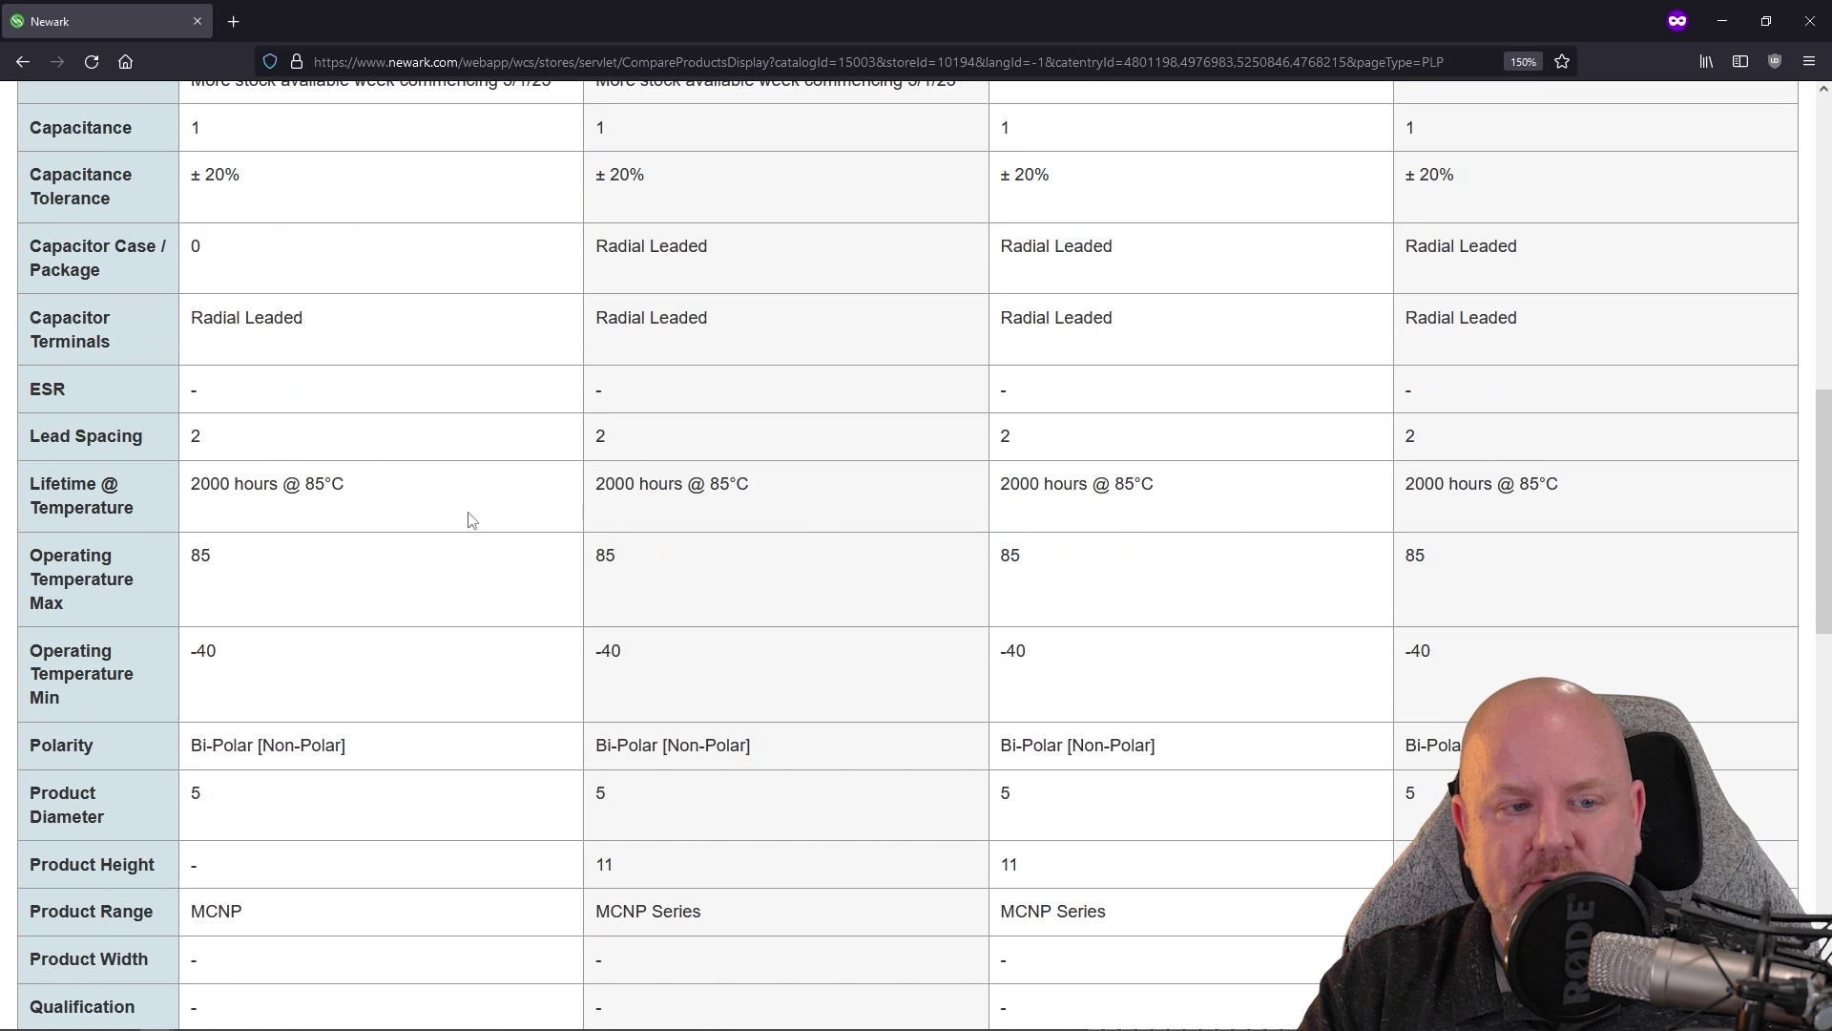
scroll(362, 644, "down", 4)
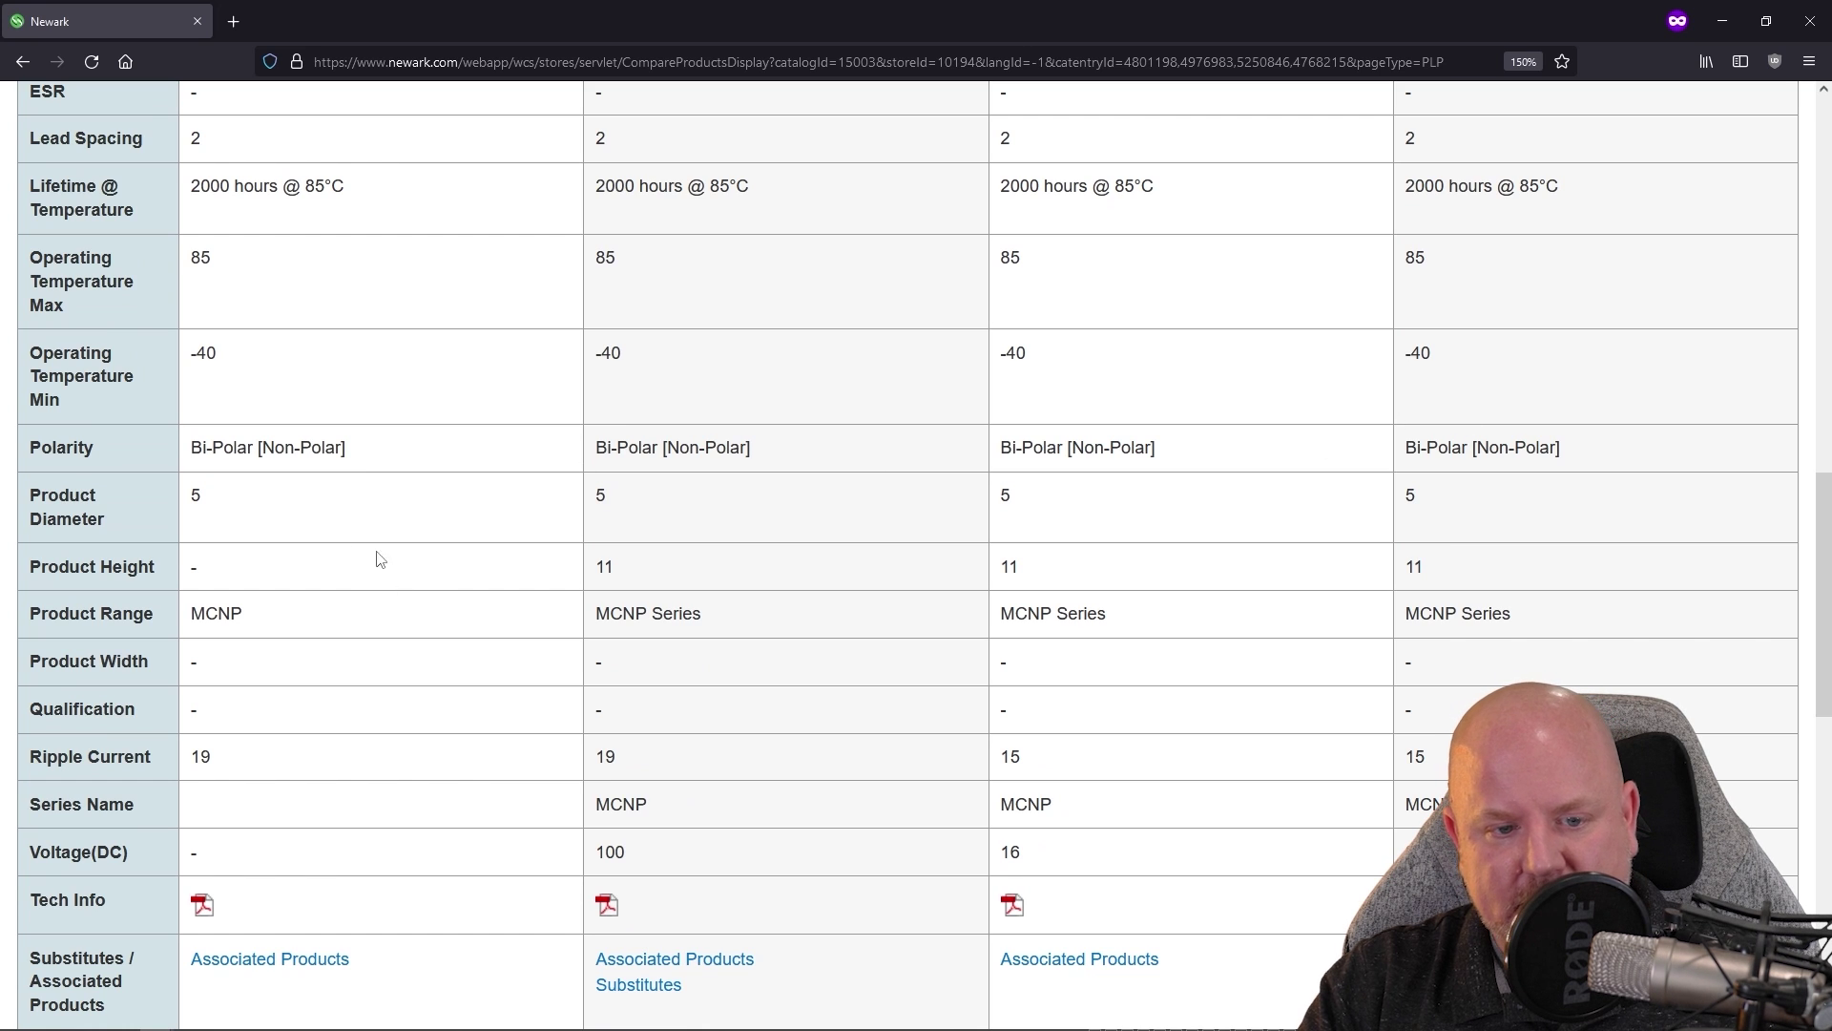
scroll(381, 556, "down", 4)
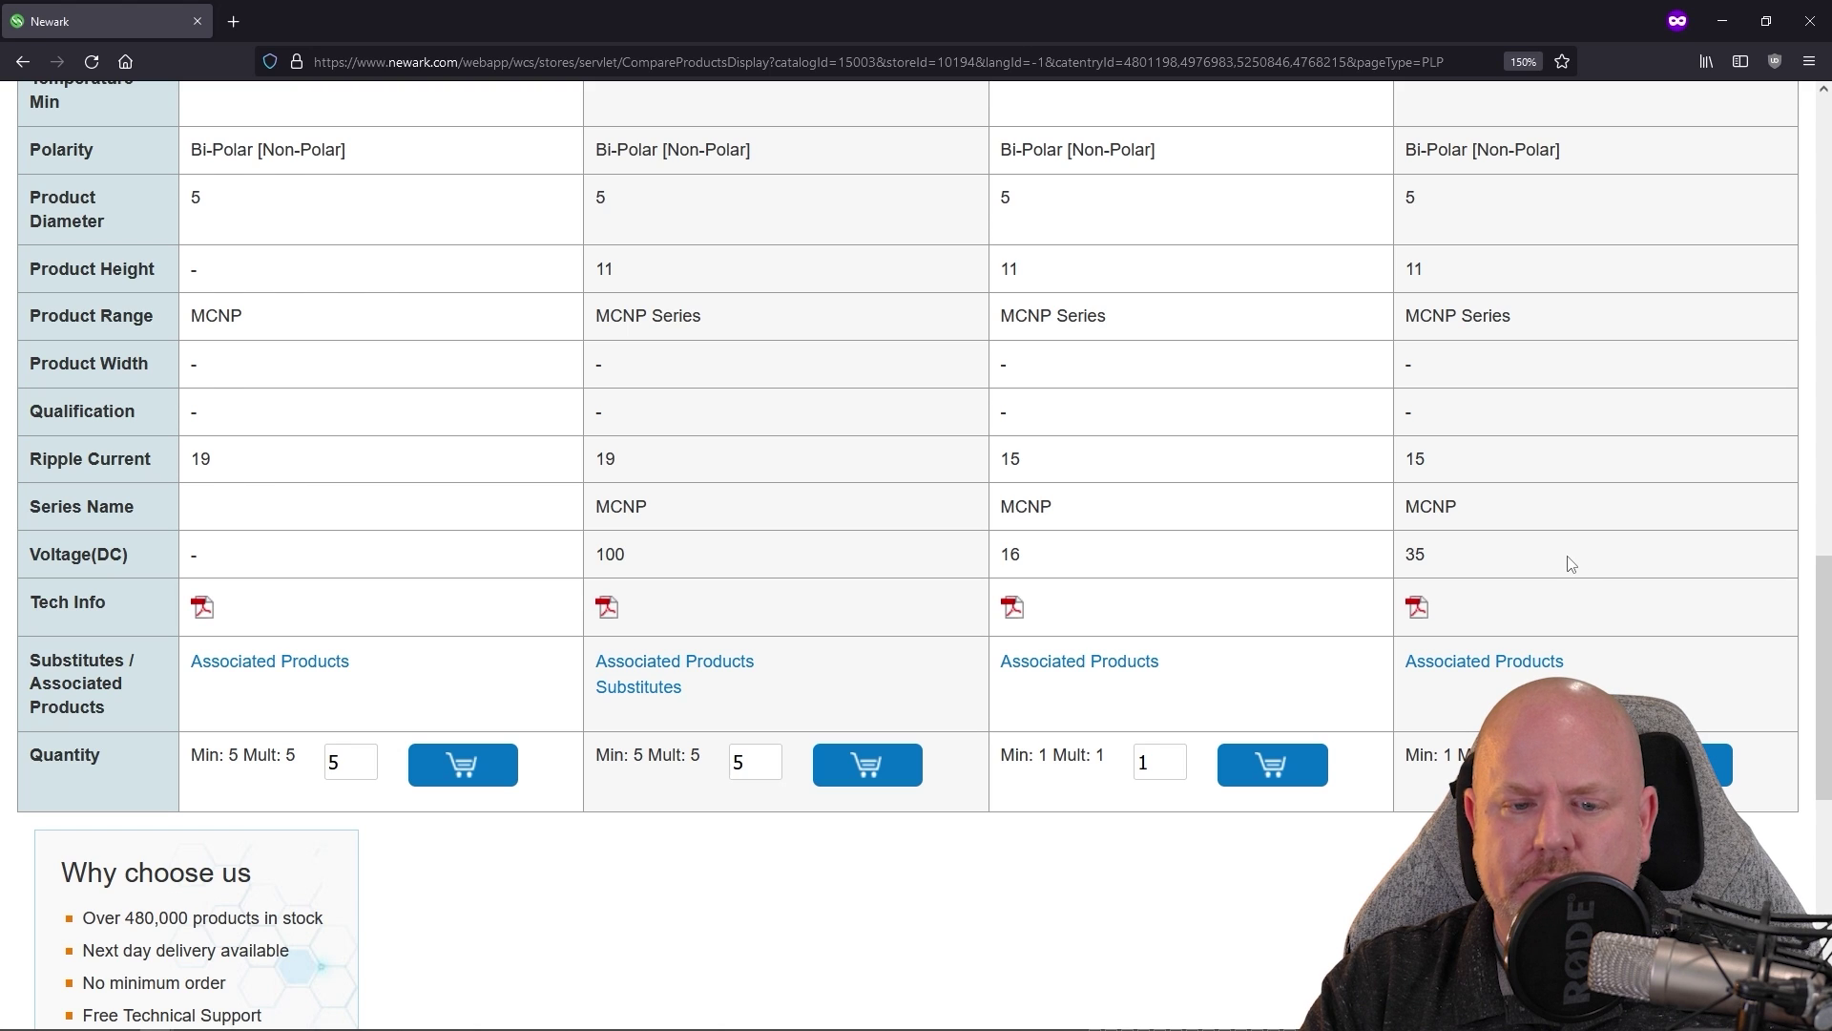
scroll(692, 566, "up", 5)
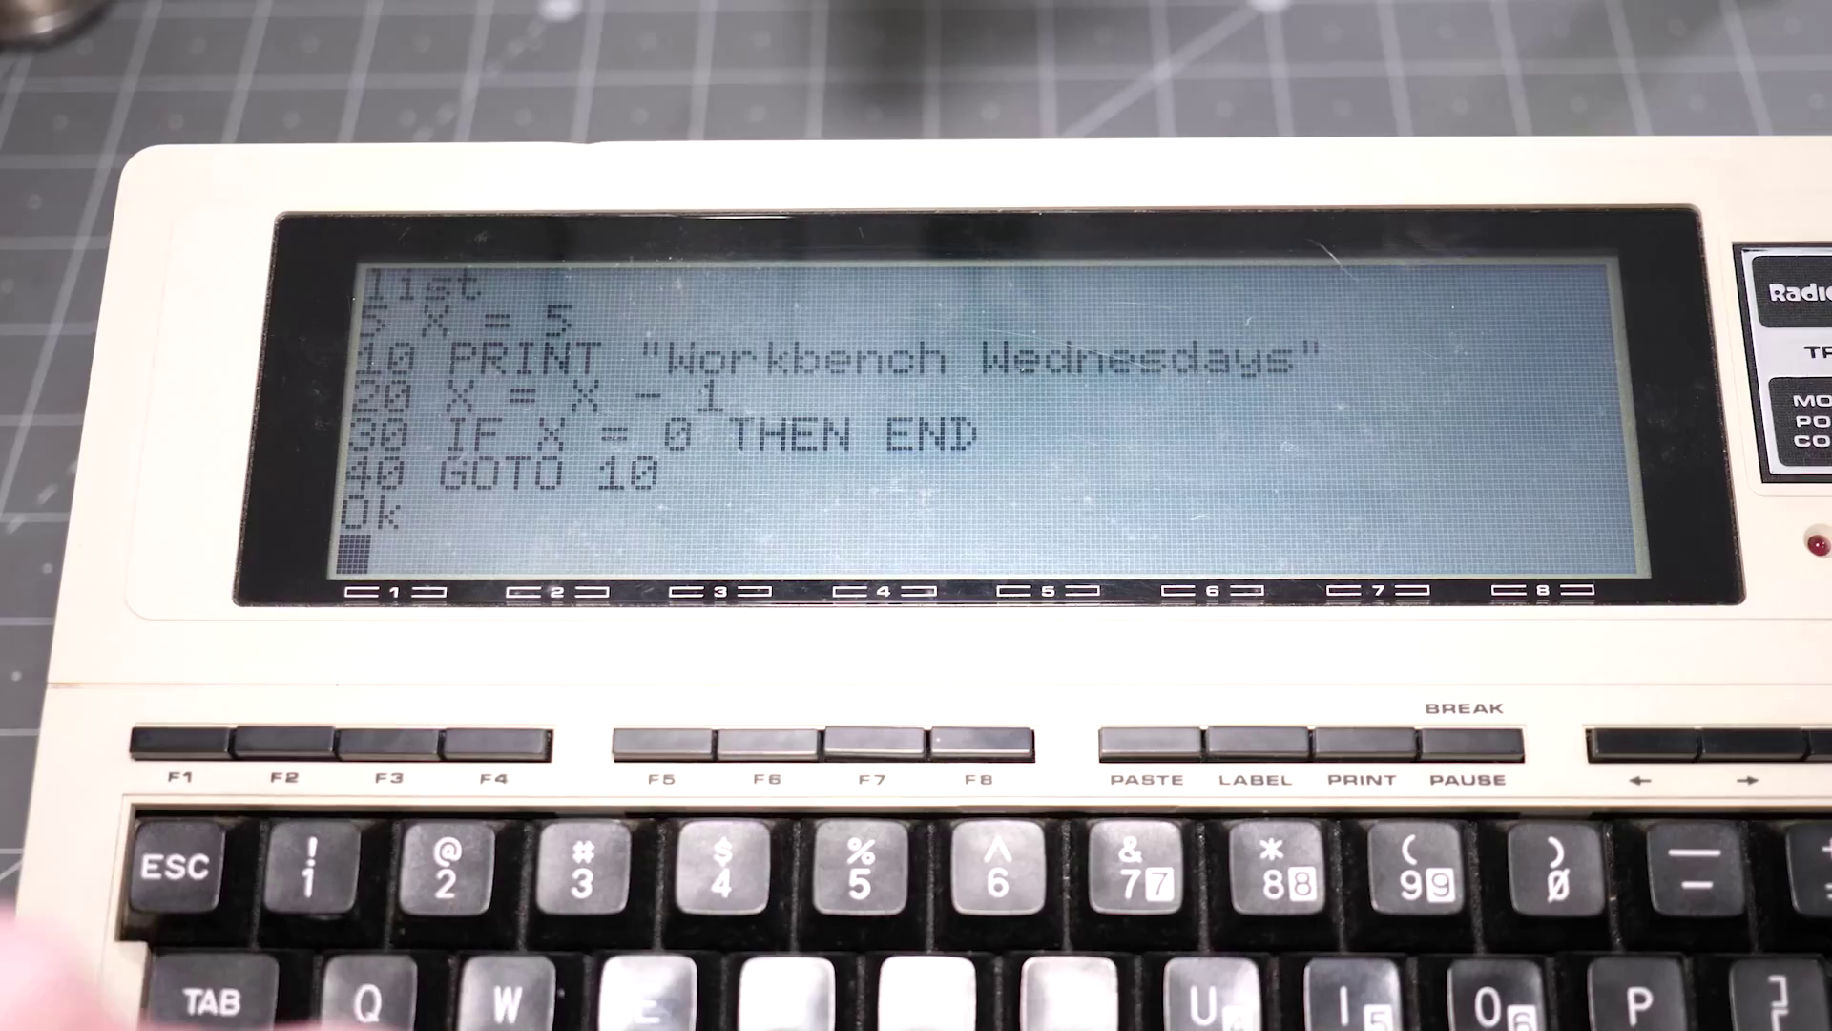
- Enter RUN at the Ok prompt to start the Workbench Wednesdays program
type("un")
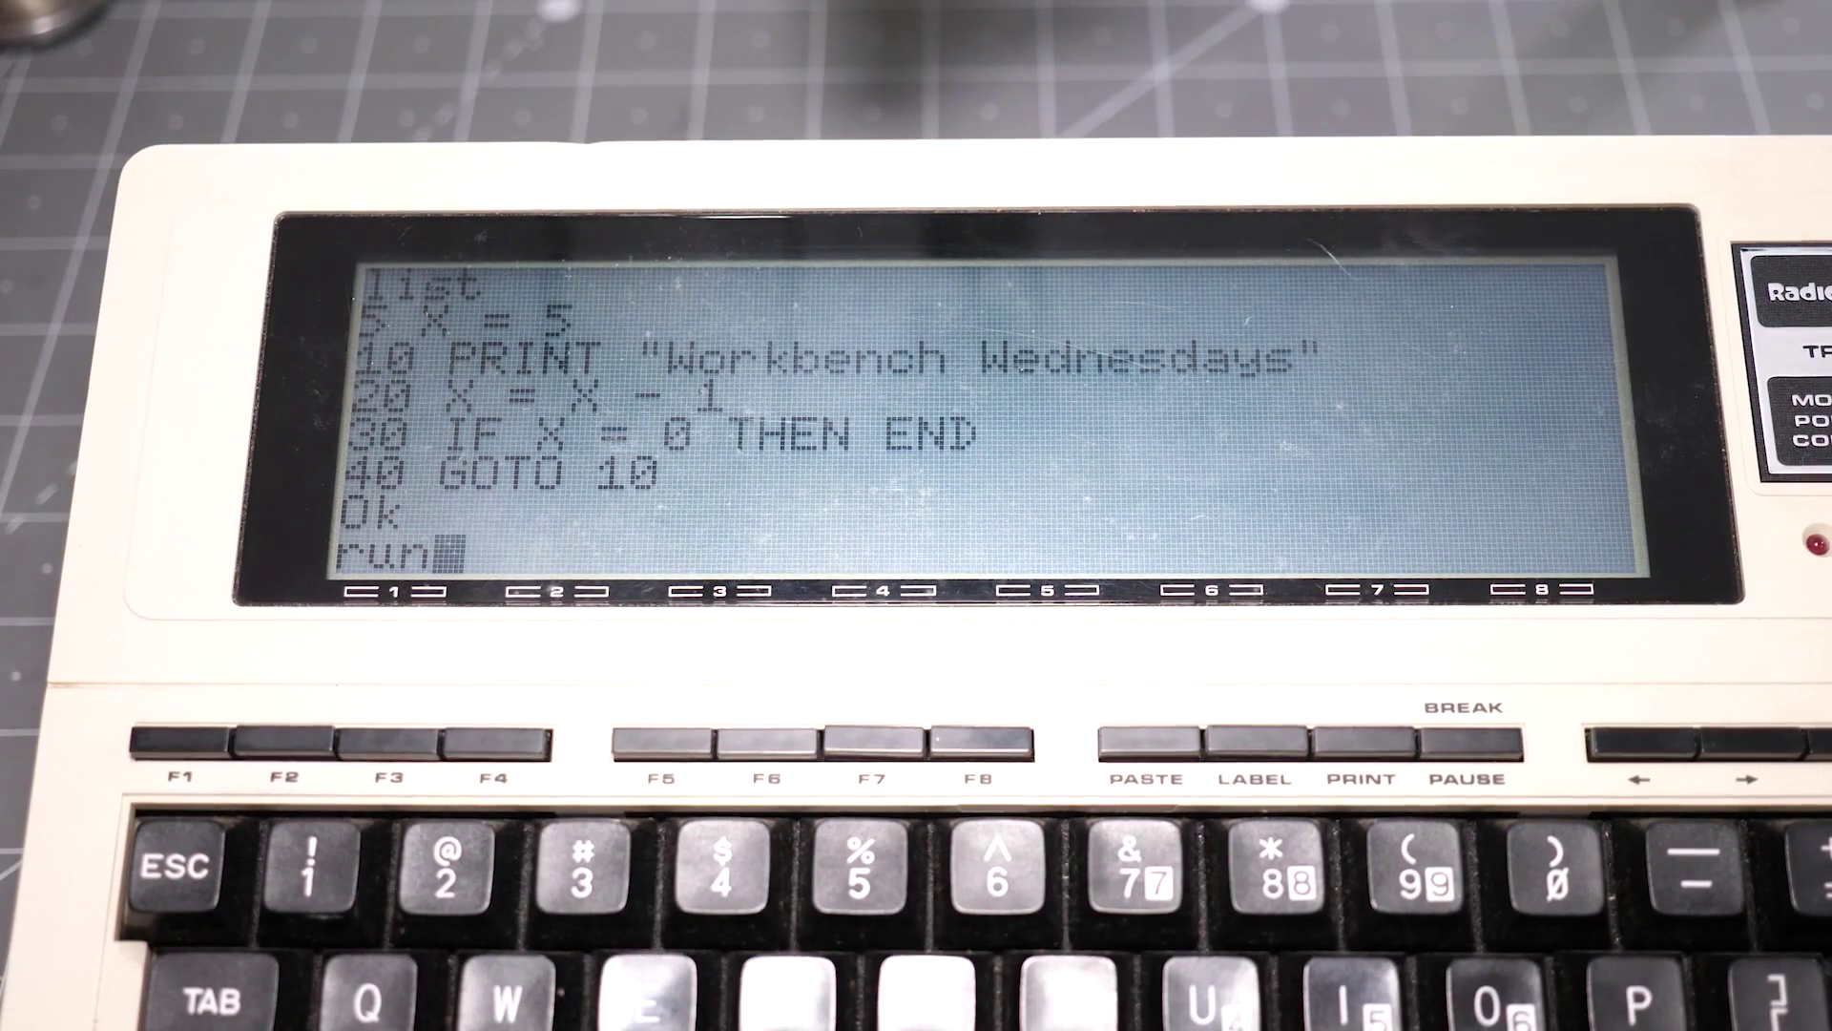
key("Return")
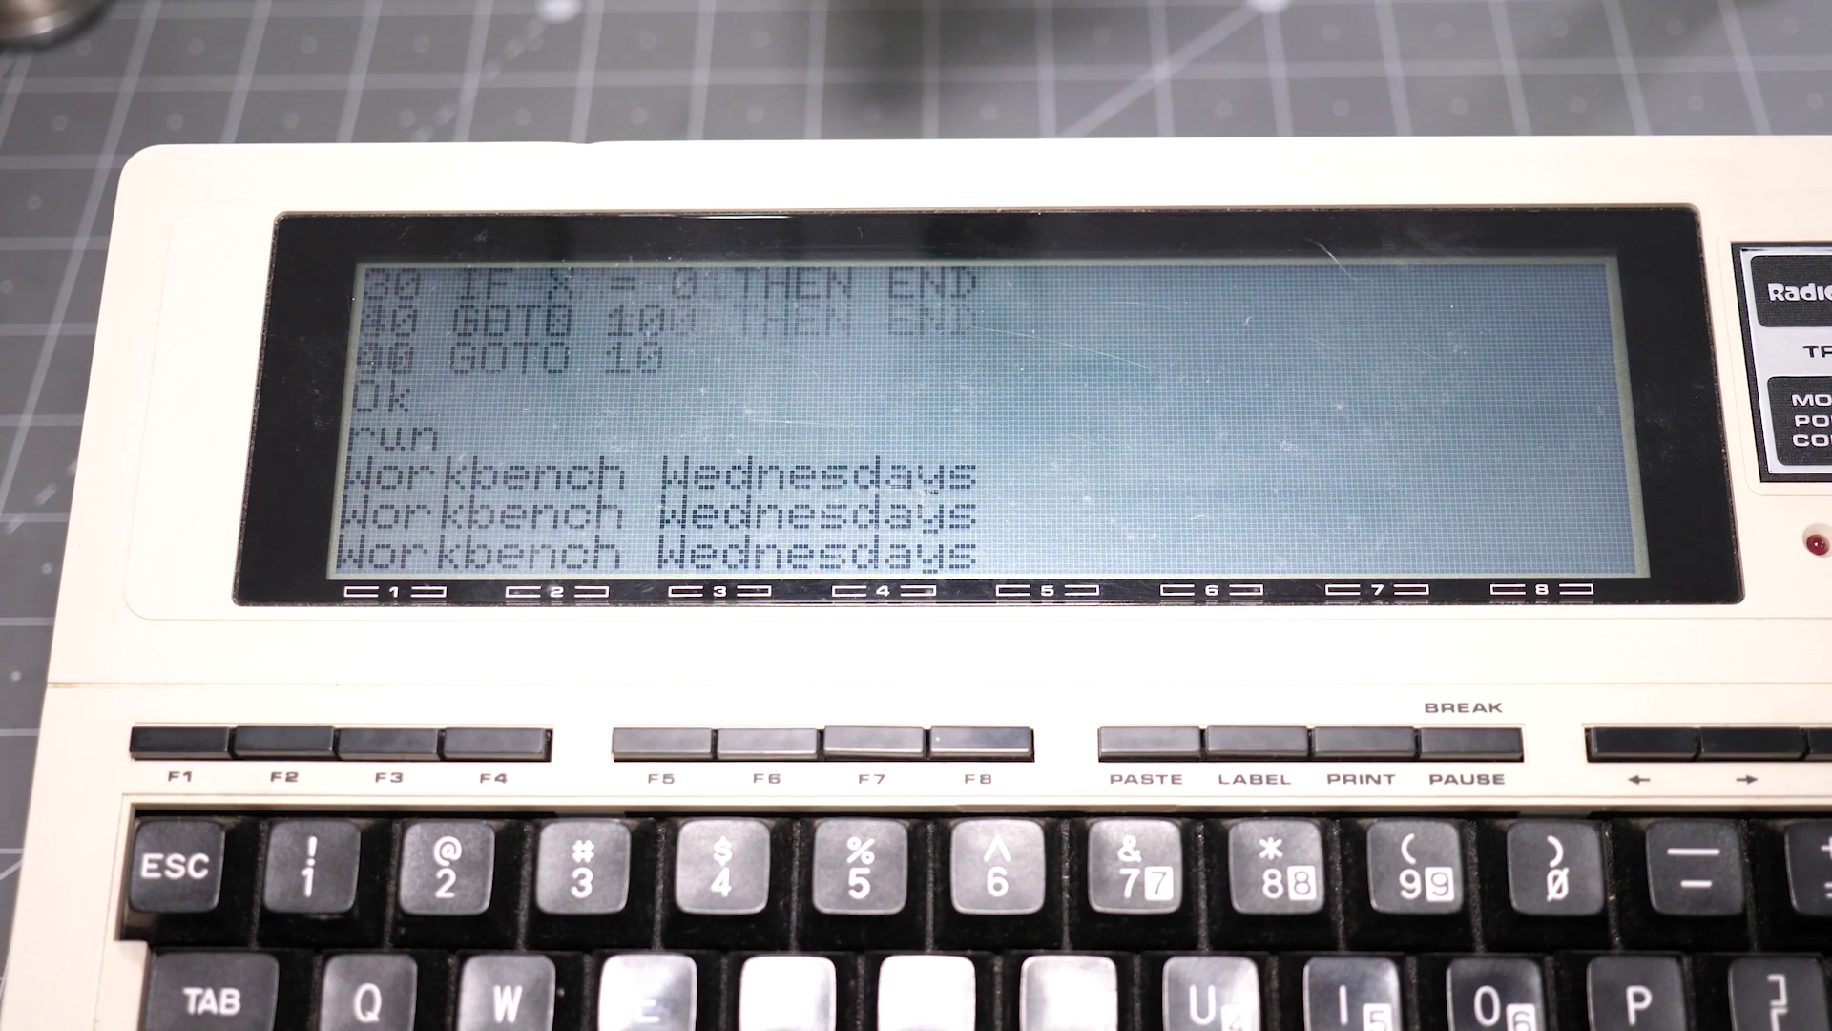